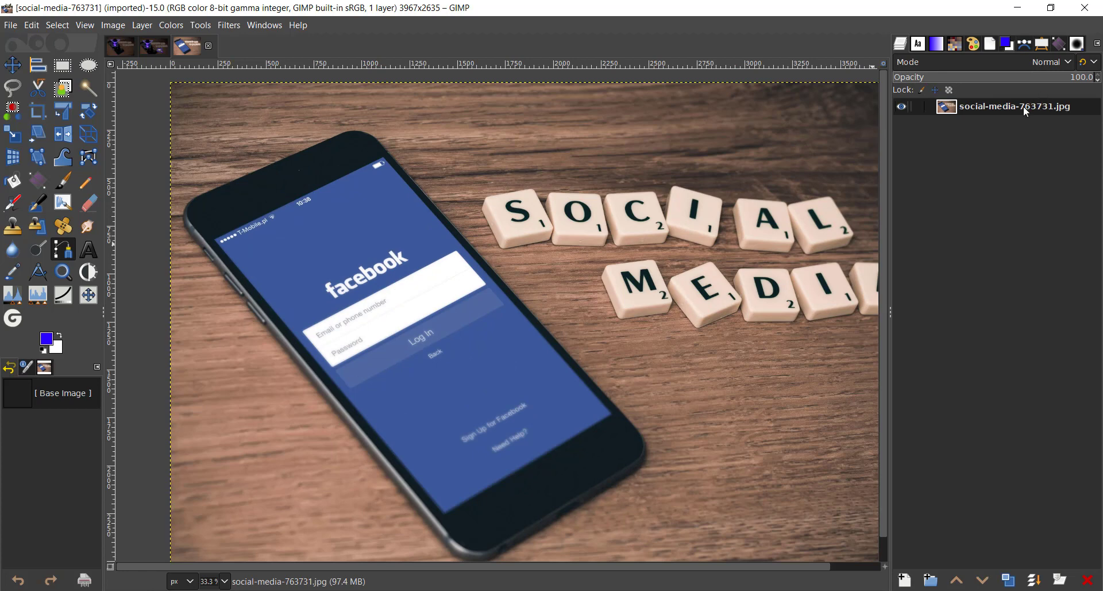
# Step: Add an alpha channel to the phone photo layer and start a path at the phone screen's upper-left corner
pyautogui.rightClick(1026, 111)
pyautogui.click(977, 501)
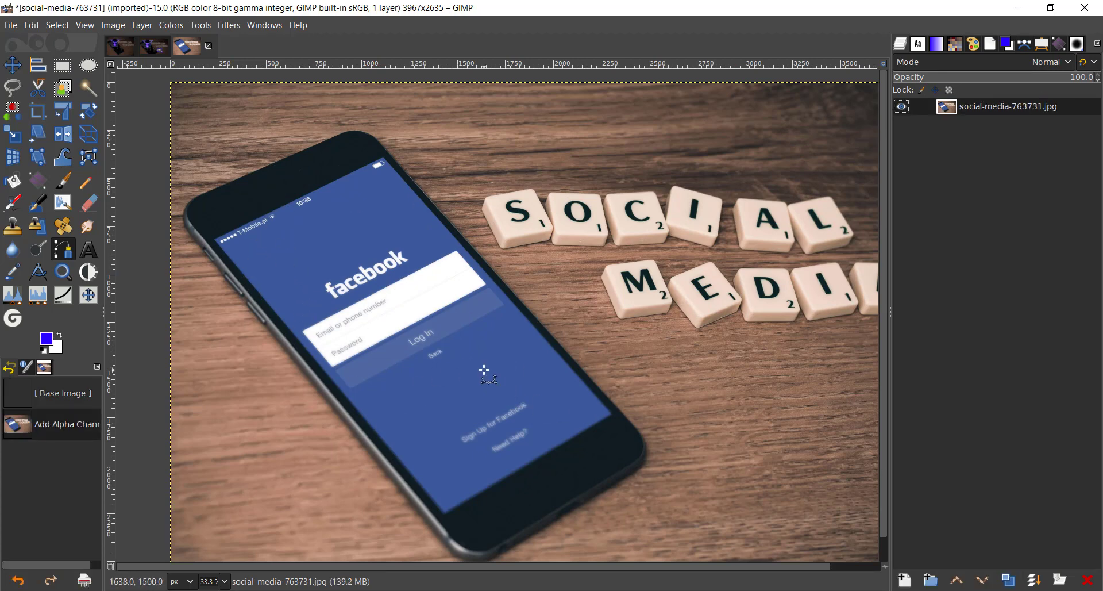
pyautogui.scroll(3, 245, 249)
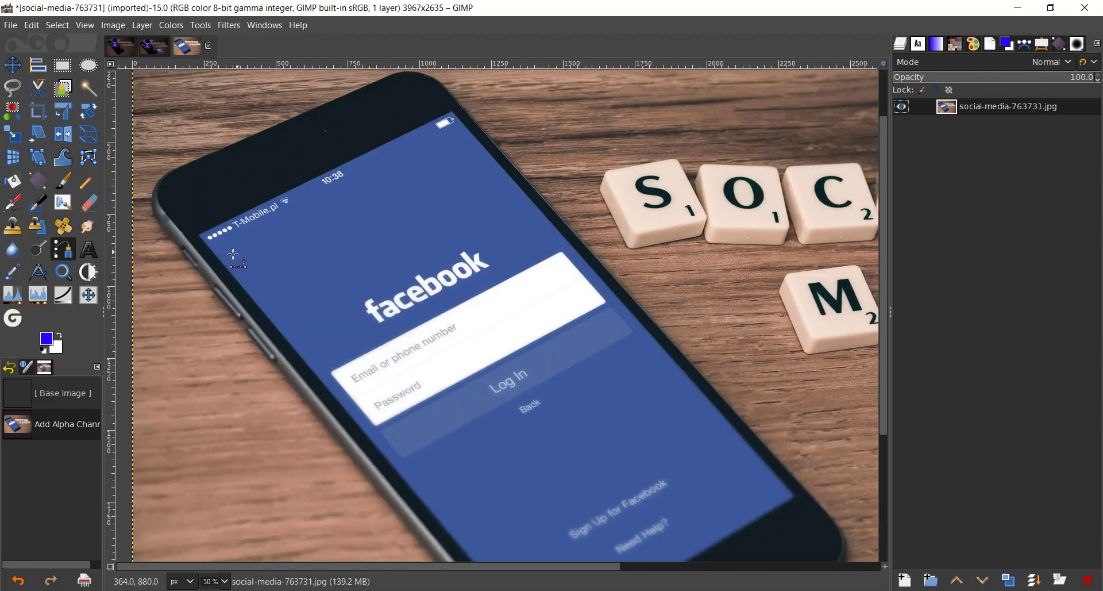
pyautogui.scroll(3, 184, 227)
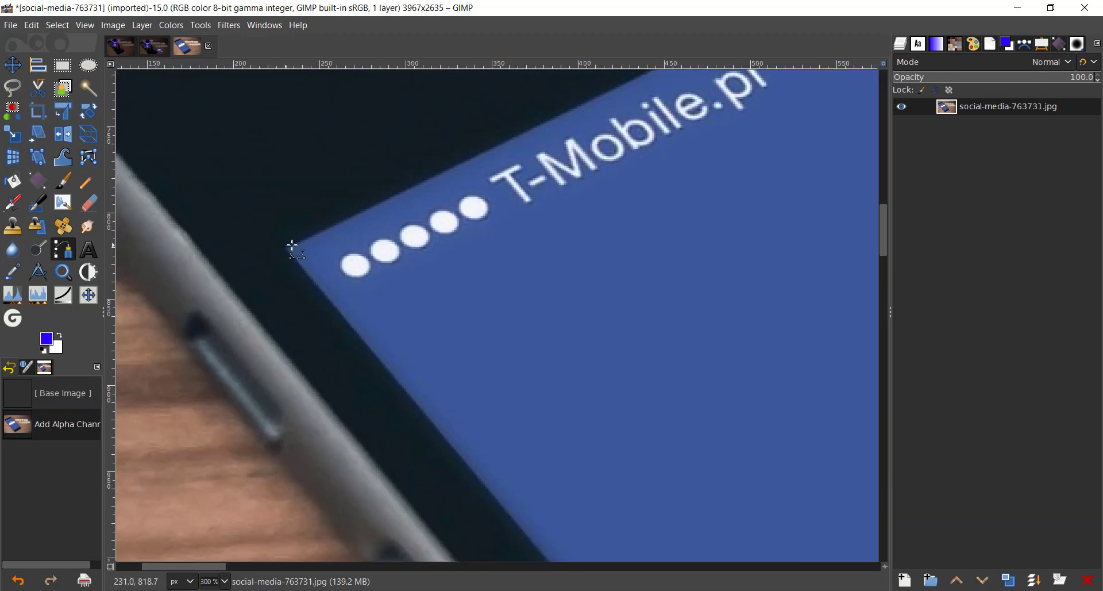
pyautogui.click(285, 248)
# Step: Add path anchors at the phone screen's upper-right, lower-right and lower-left corners
pyautogui.scroll(-5, 416, 249)
pyautogui.moveTo(546, 256); pyautogui.dragTo(393, 361)
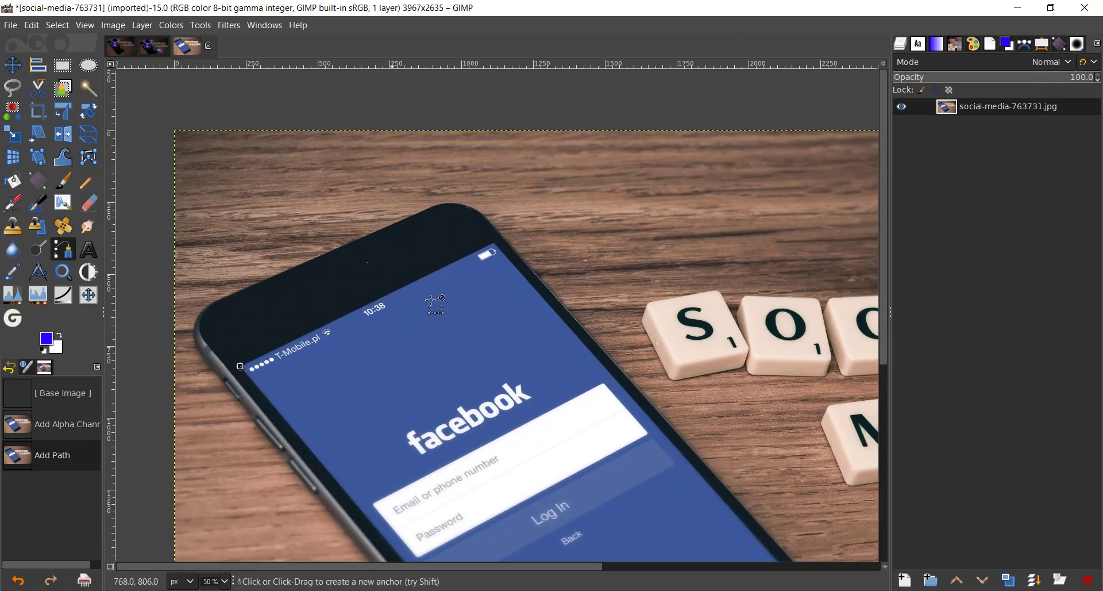
pyautogui.scroll(2, 499, 247)
pyautogui.scroll(7, 525, 251)
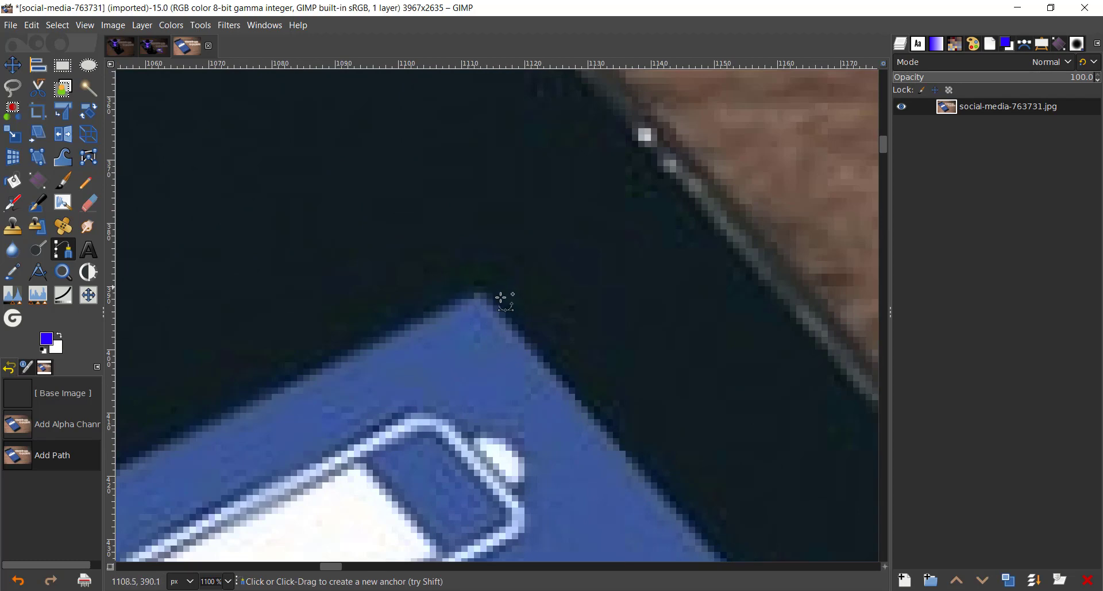
pyautogui.click(476, 288)
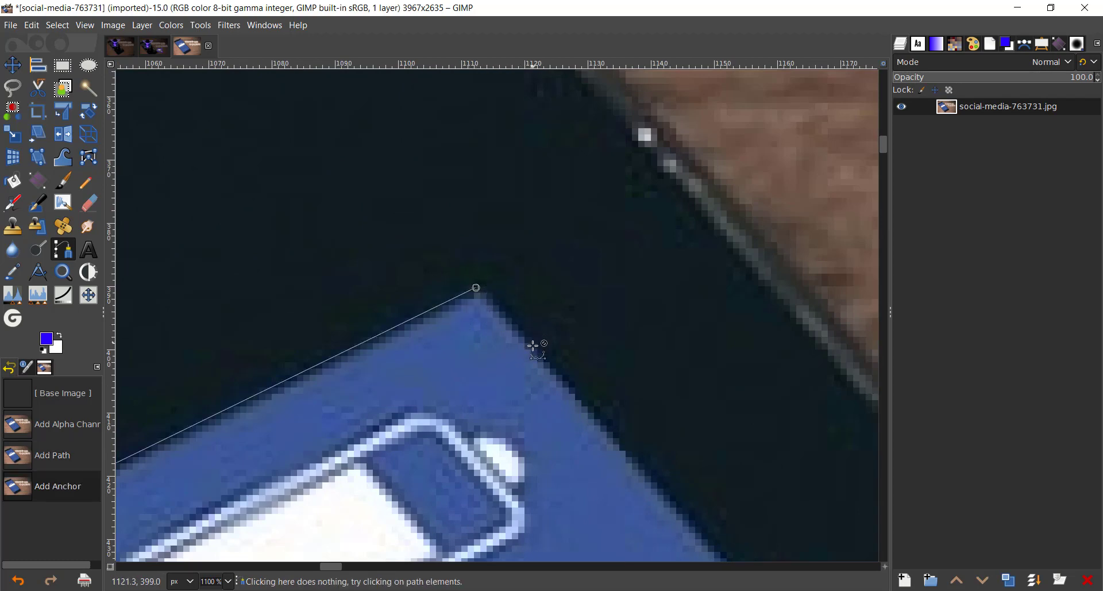
pyautogui.scroll(-8, 575, 374)
pyautogui.scroll(10, 601, 374)
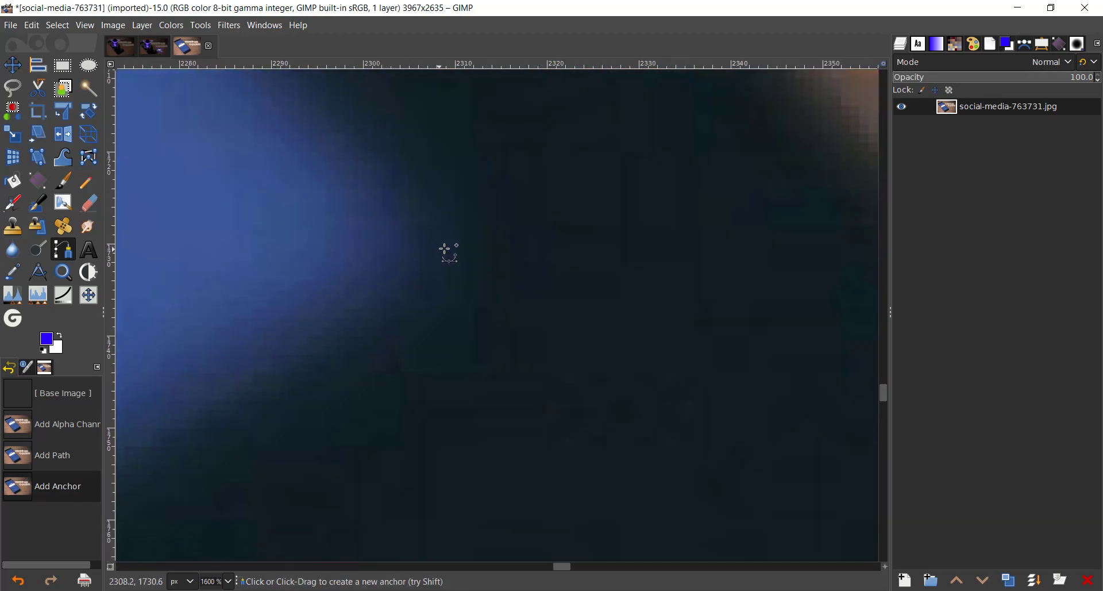
pyautogui.click(449, 253)
pyautogui.scroll(-12, 446, 254)
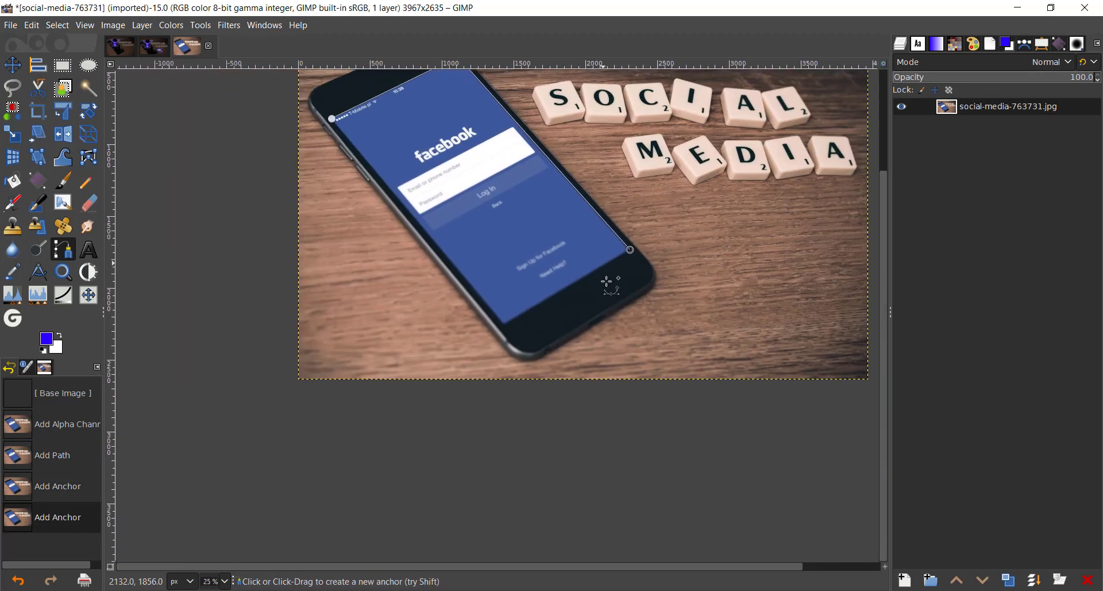
pyautogui.scroll(11, 607, 282)
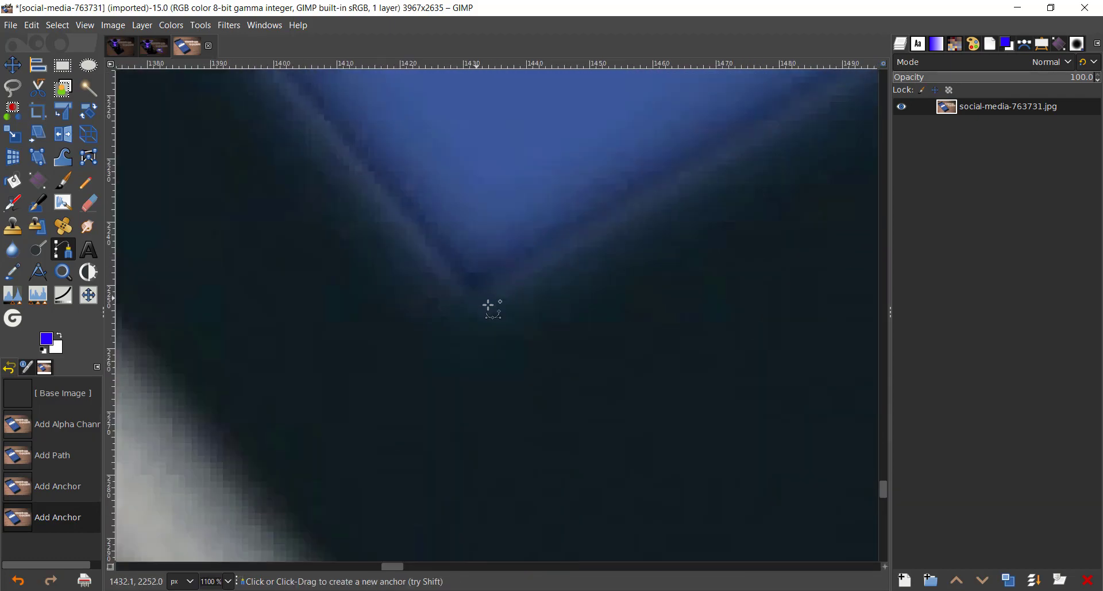
pyautogui.click(489, 308)
# Step: Close the path at its first anchor and convert it to a selection of the phone screen
pyautogui.scroll(-7, 483, 310)
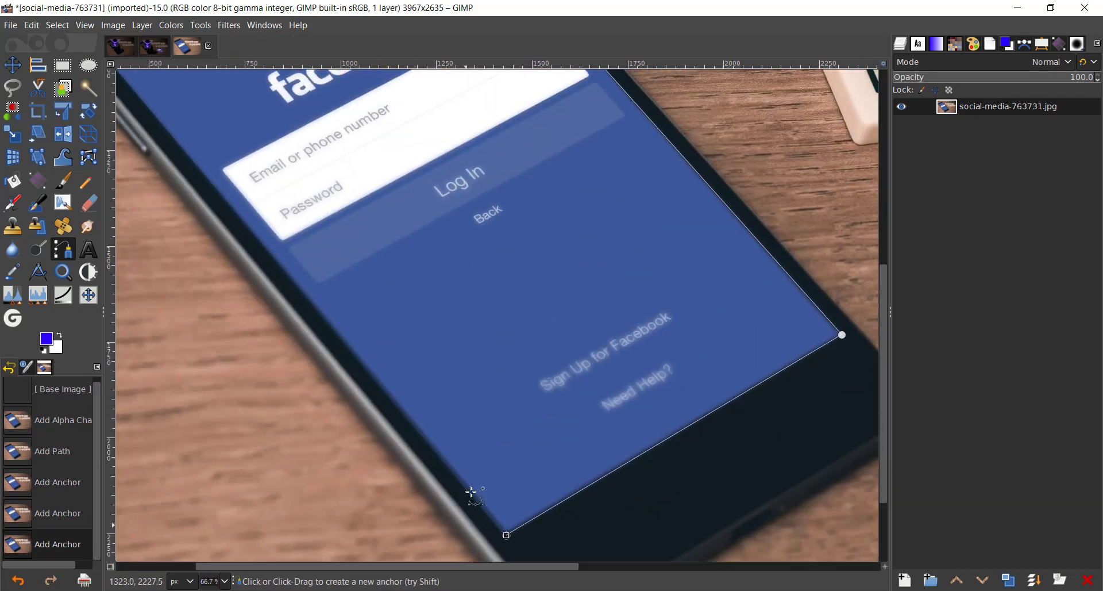
pyautogui.scroll(-5, 471, 493)
pyautogui.scroll(10, 332, 278)
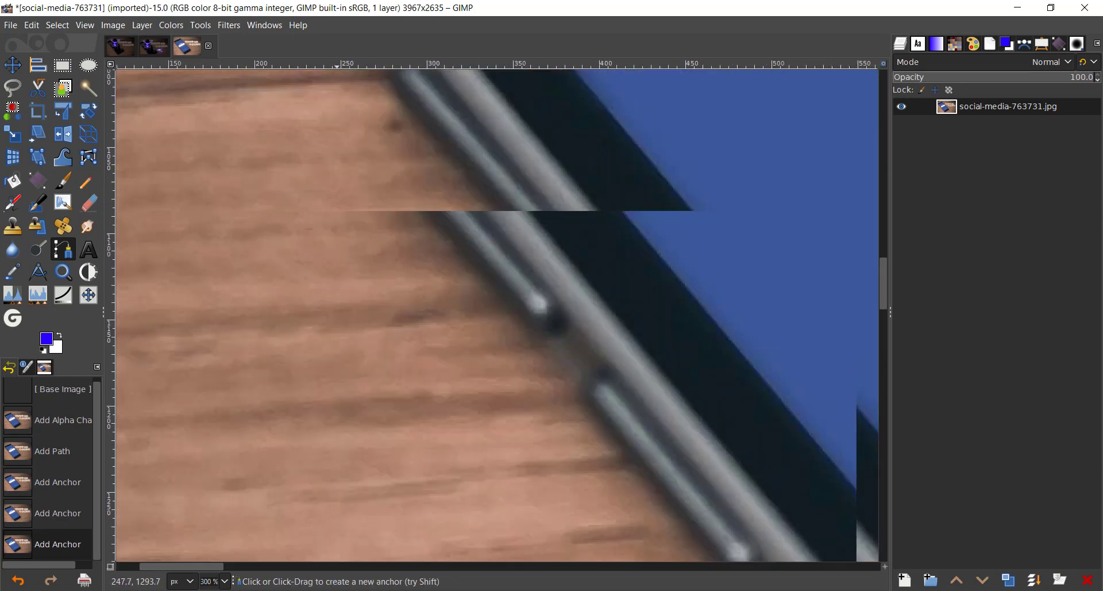
pyautogui.scroll(8, 356, 367)
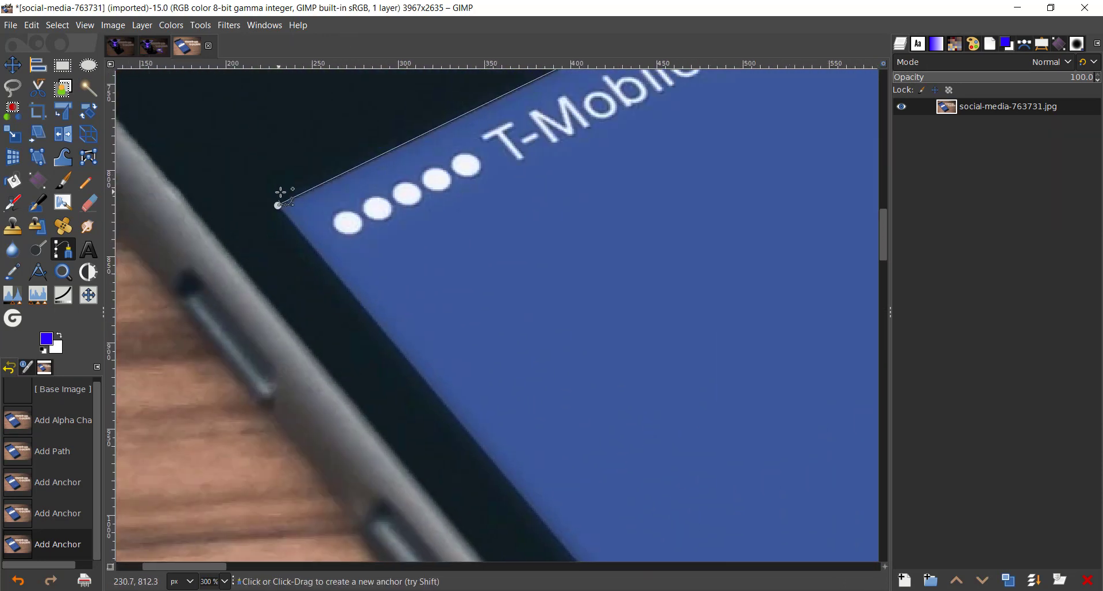
pyautogui.click(278, 204)
pyautogui.scroll(-1, 425, 217)
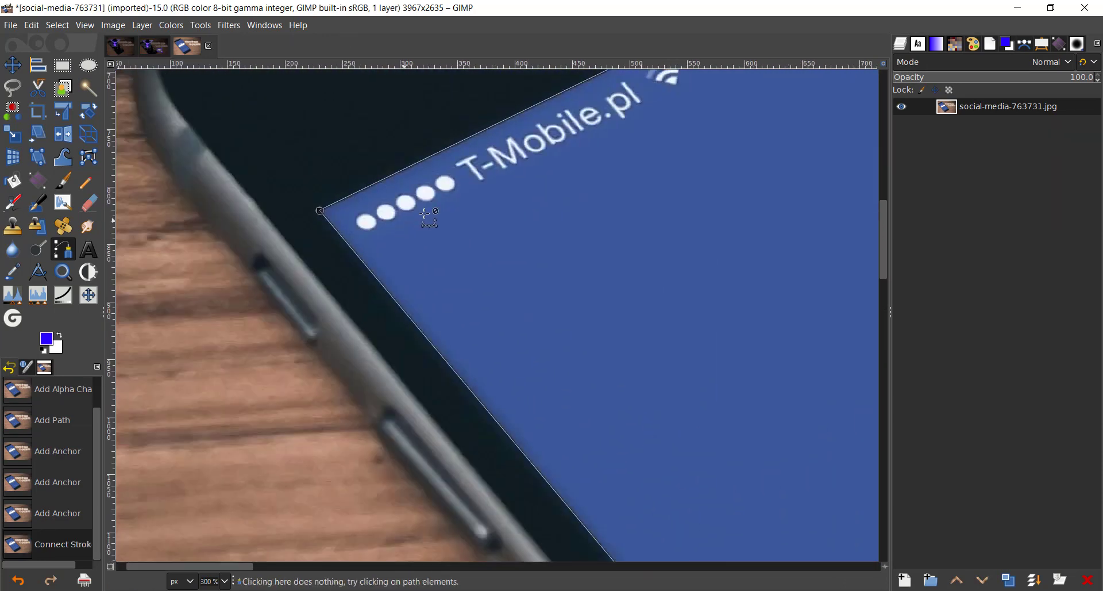
pyautogui.scroll(-5, 425, 217)
pyautogui.hotkey('shift', 'v')
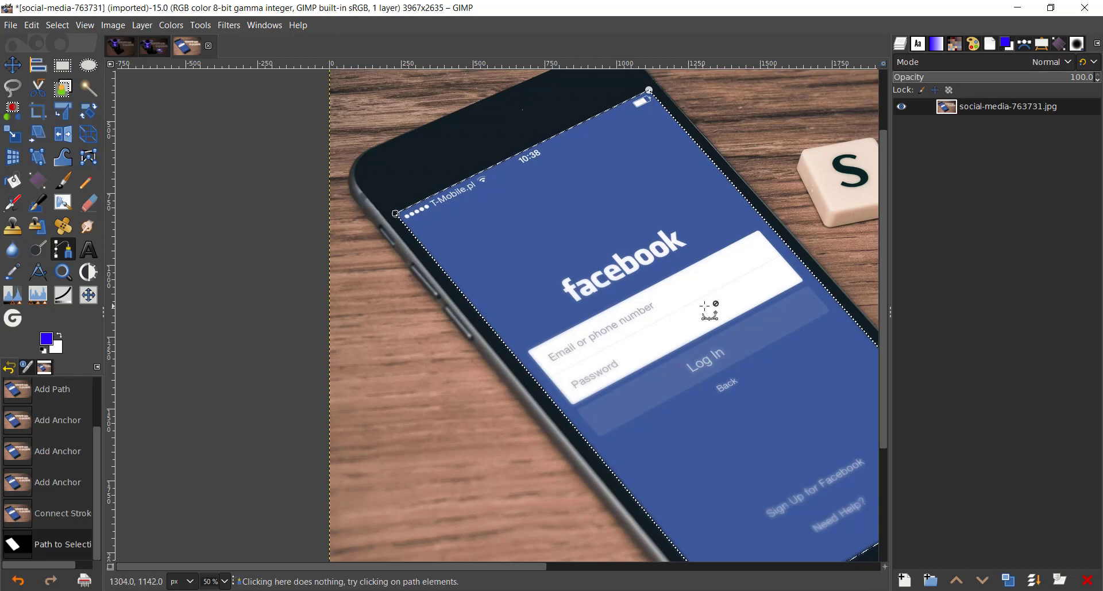
# Step: Clear the selected phone screen area to transparency
pyautogui.scroll(-3, 710, 310)
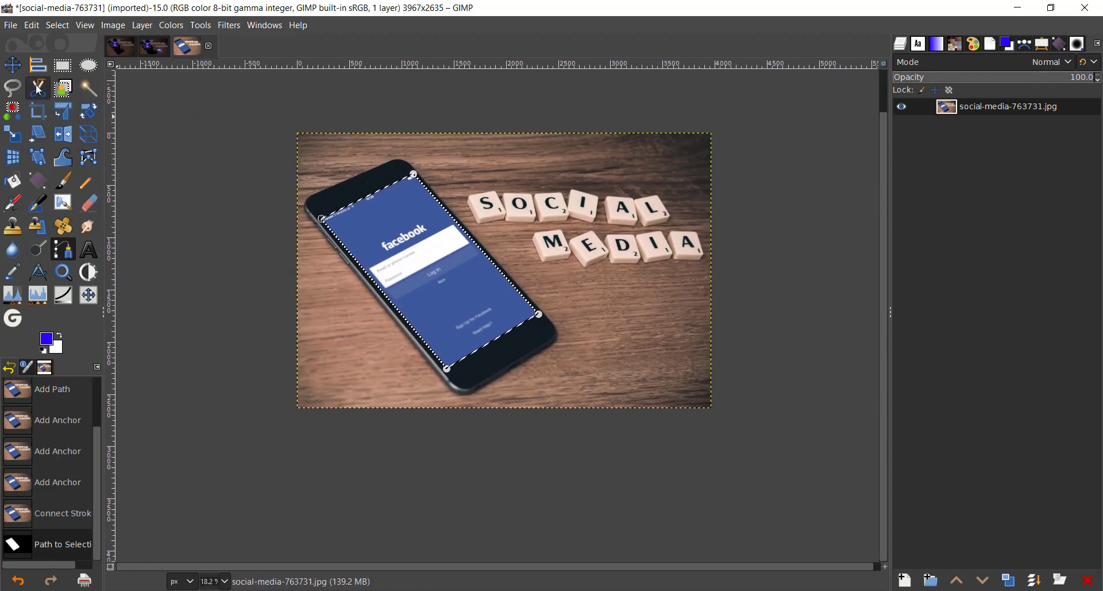
pyautogui.click(32, 25)
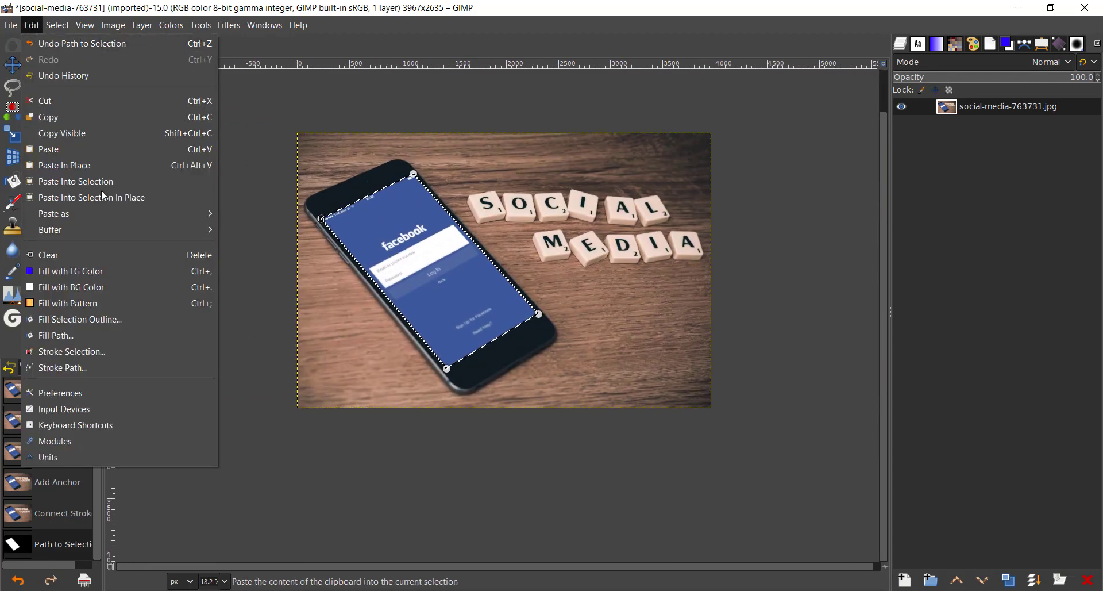
pyautogui.click(244, 222)
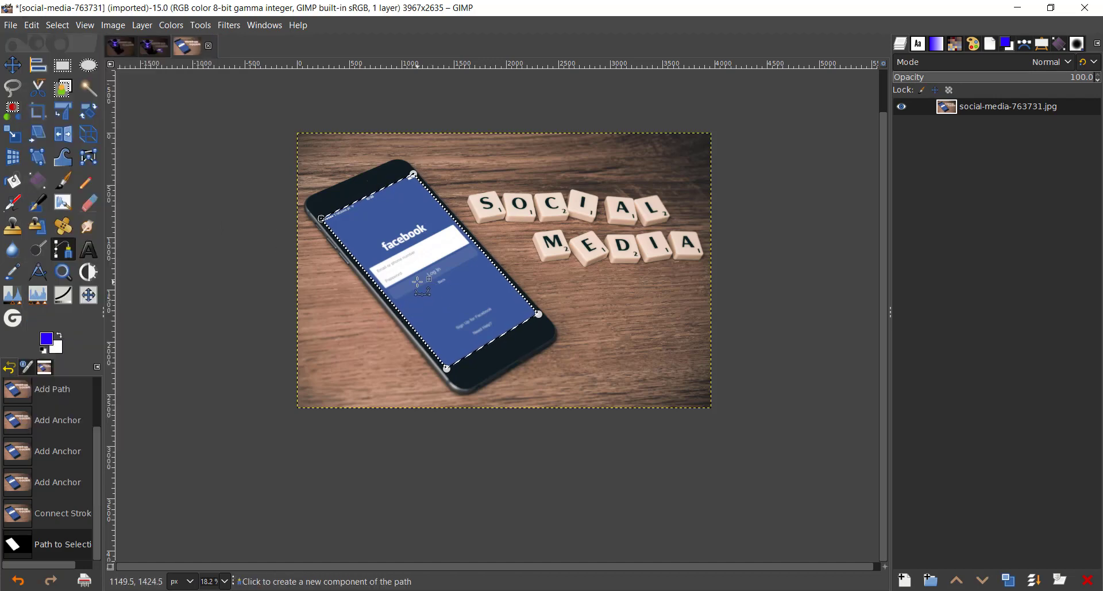
pyautogui.press('Delete')
pyautogui.scroll(2, 425, 281)
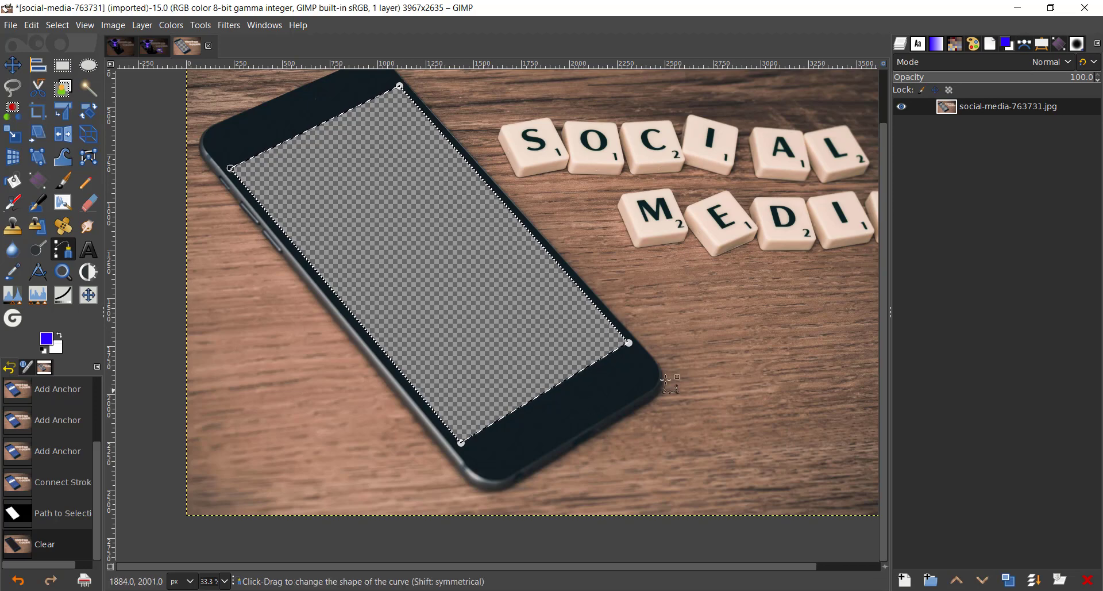
# Step: Add man-2037255.jpg as a new layer above the phone photo and deselect everything
pyautogui.scroll(-2, 540, 254)
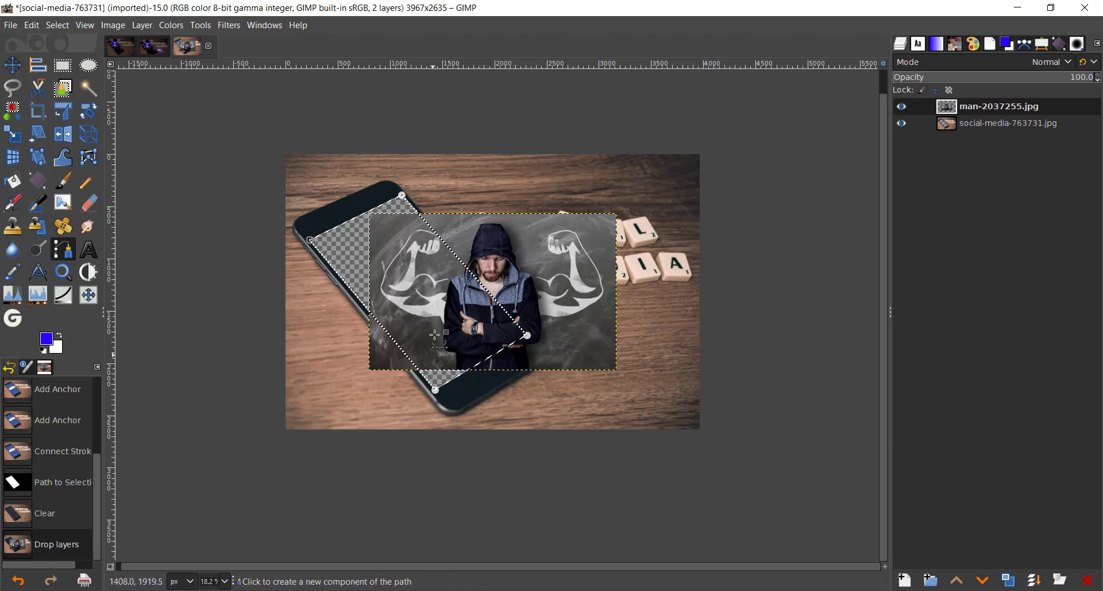
pyautogui.scroll(2, 382, 258)
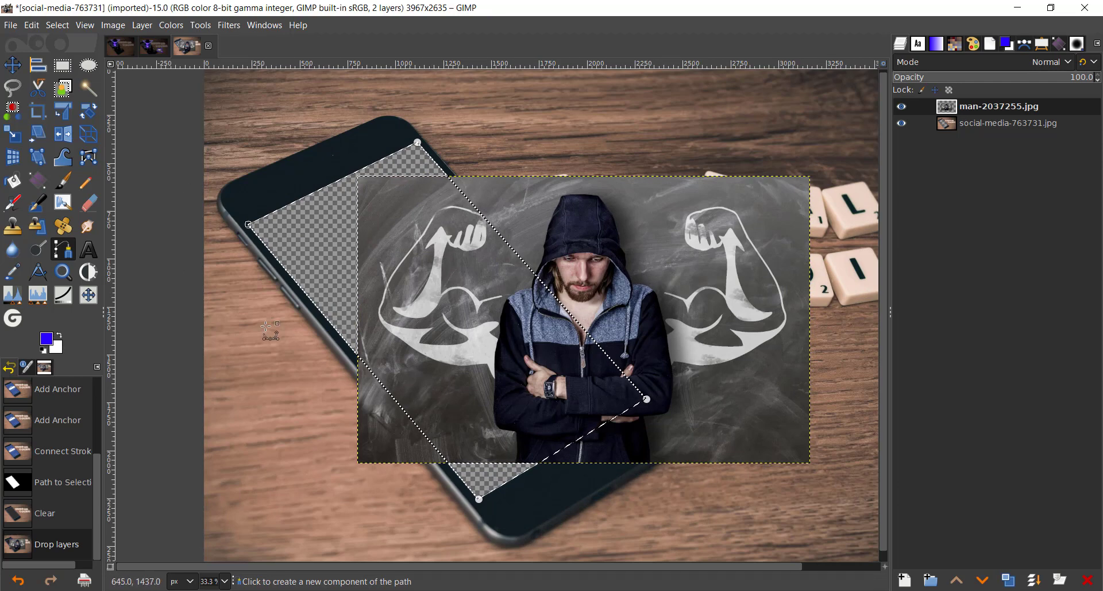
pyautogui.click(57, 25)
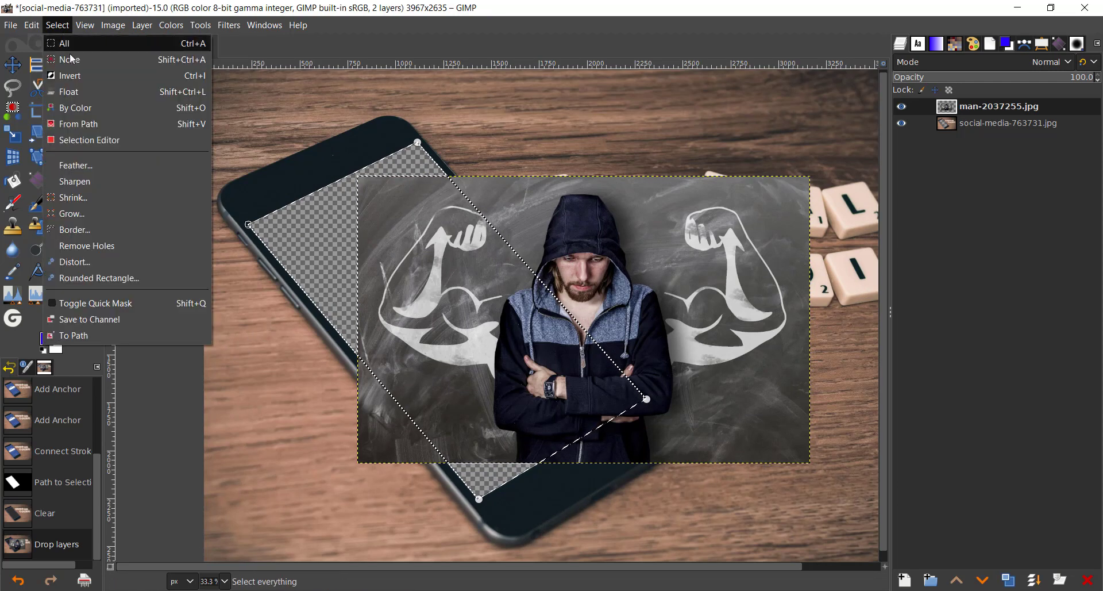
pyautogui.click(70, 59)
pyautogui.scroll(-1, 368, 271)
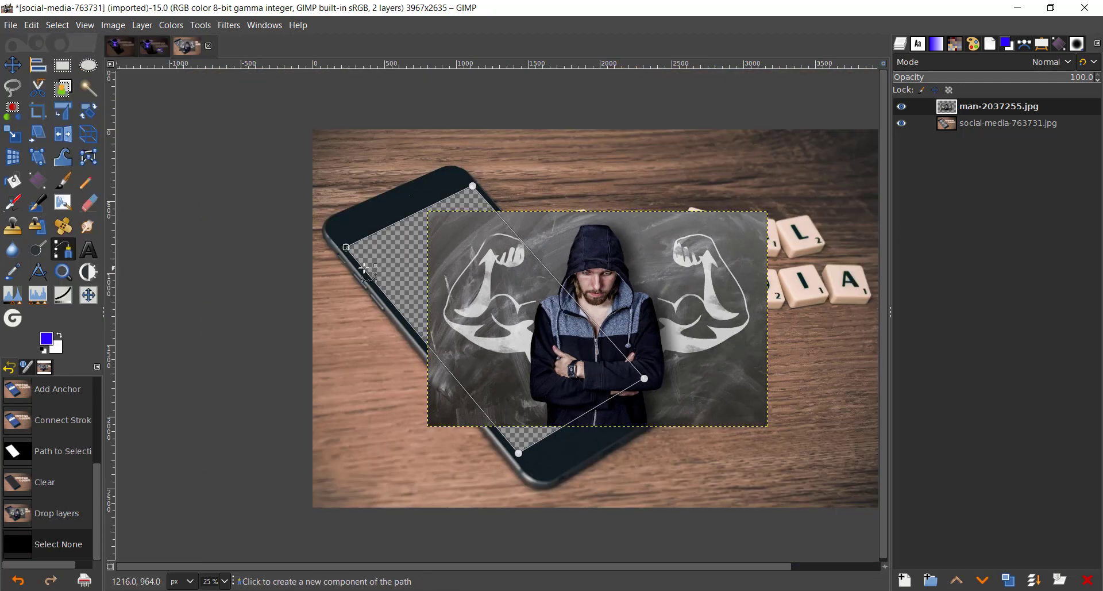
# Step: Enlarge the man-2037255.jpg layer proportionally to about 1.42 times its size with Unified Transform
pyautogui.click(13, 65)
pyautogui.moveTo(591, 388); pyautogui.dragTo(530, 374)
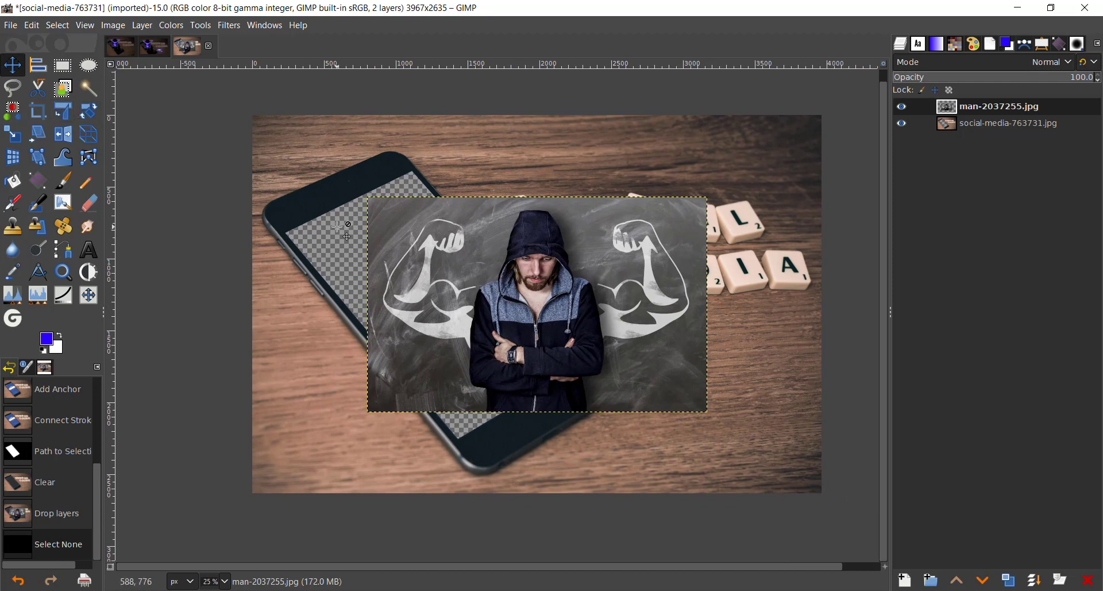
pyautogui.hotkey('shift', 't')
pyautogui.click(527, 266)
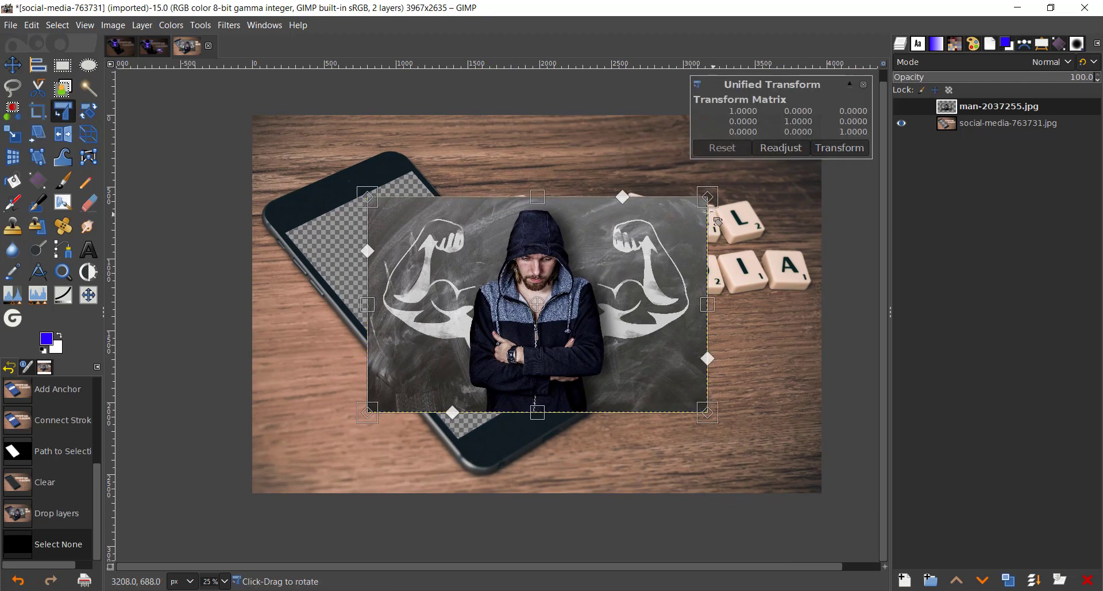
pyautogui.moveTo(701, 208); pyautogui.dragTo(843, 117)
pyautogui.moveTo(602, 265); pyautogui.dragTo(498, 292)
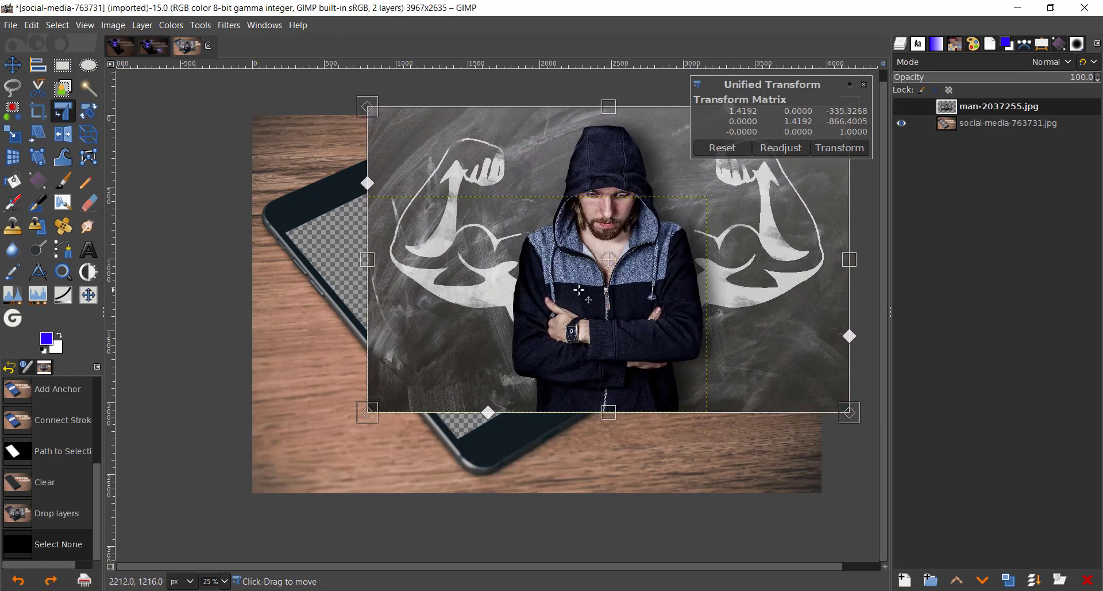
pyautogui.press('Return')
# Step: Move the man layer over the phone and raise the social-media-763731.jpg layer above it
pyautogui.press('m')
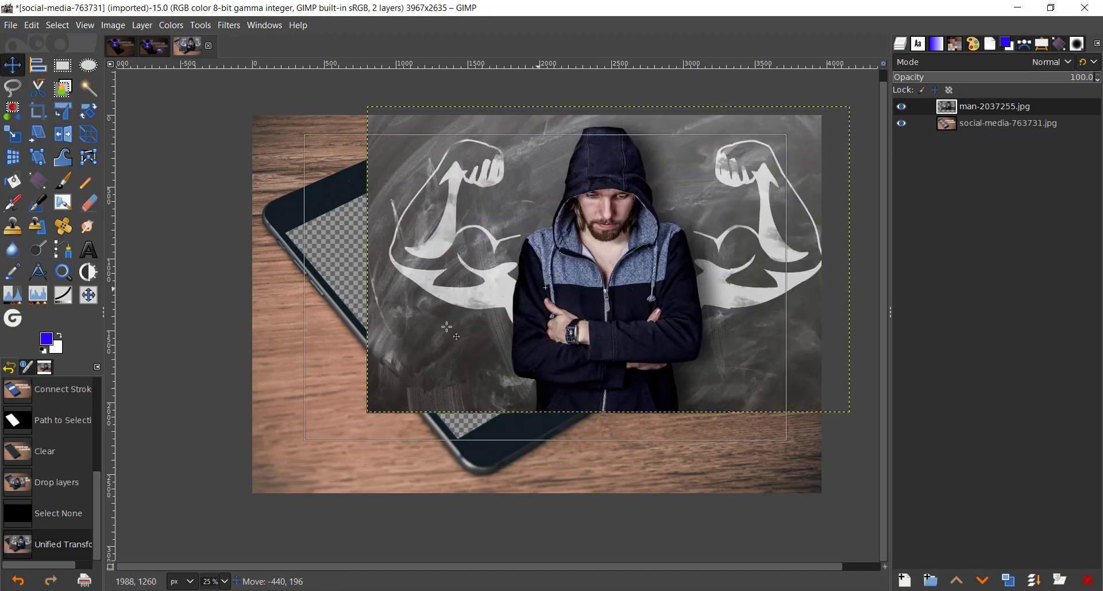
pyautogui.moveTo(611, 260); pyautogui.dragTo(475, 299)
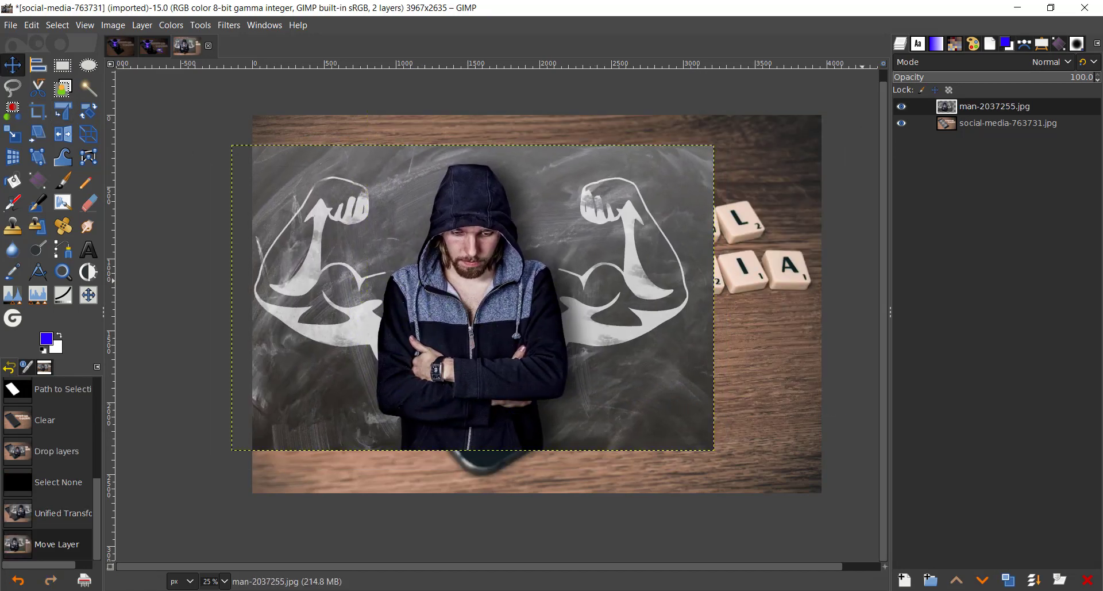
pyautogui.click(996, 125)
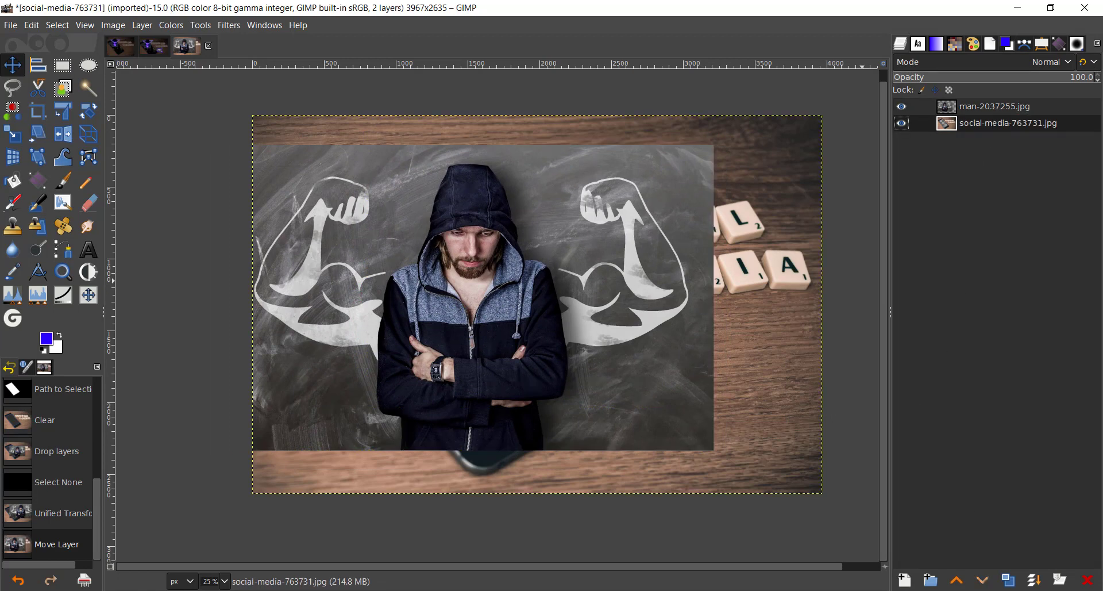
pyautogui.click(956, 581)
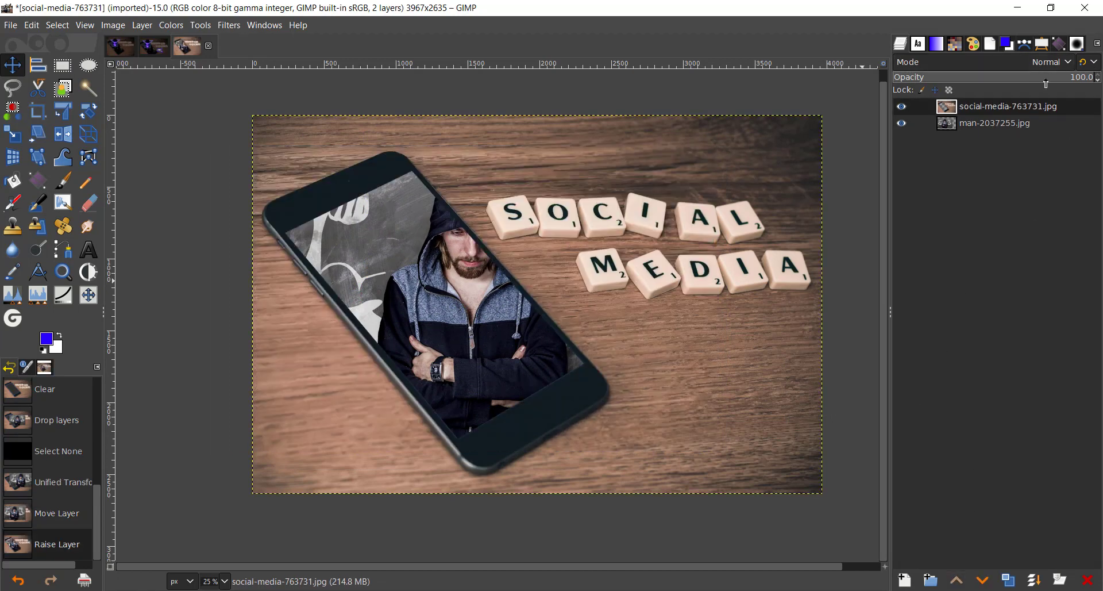
# Step: Set the phone photo layer's opacity to 41 and reposition the man over the phone, using the finished composite as reference
pyautogui.moveTo(1046, 84); pyautogui.dragTo(965, 86)
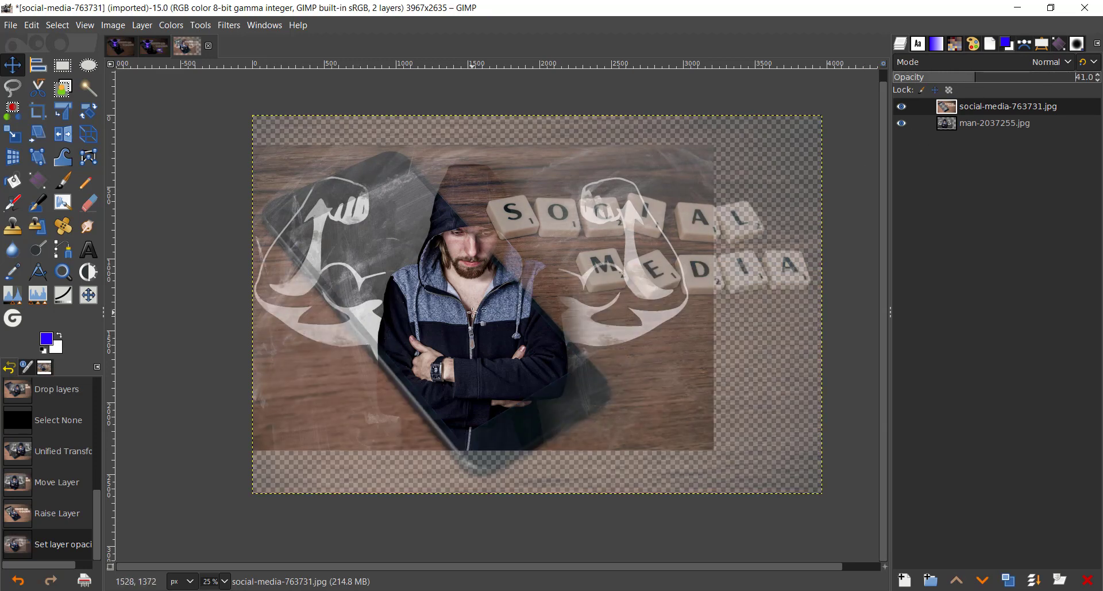
pyautogui.moveTo(469, 311); pyautogui.dragTo(444, 315)
pyautogui.click(124, 56)
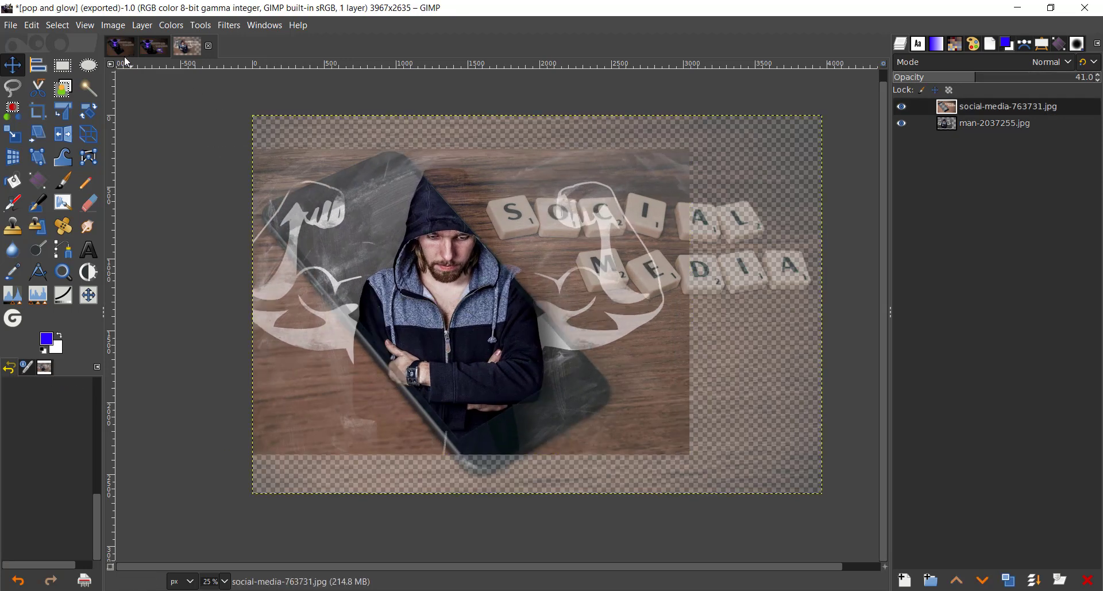
pyautogui.click(201, 46)
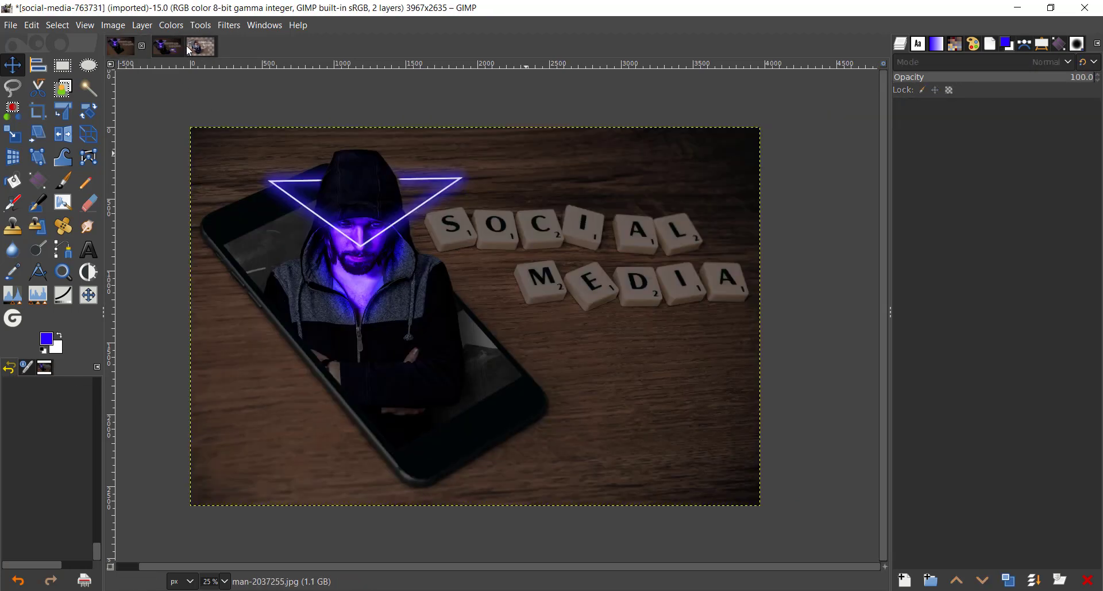
pyautogui.moveTo(465, 295); pyautogui.dragTo(448, 279)
pyautogui.hotkey('shift', 't')
pyautogui.click(546, 241)
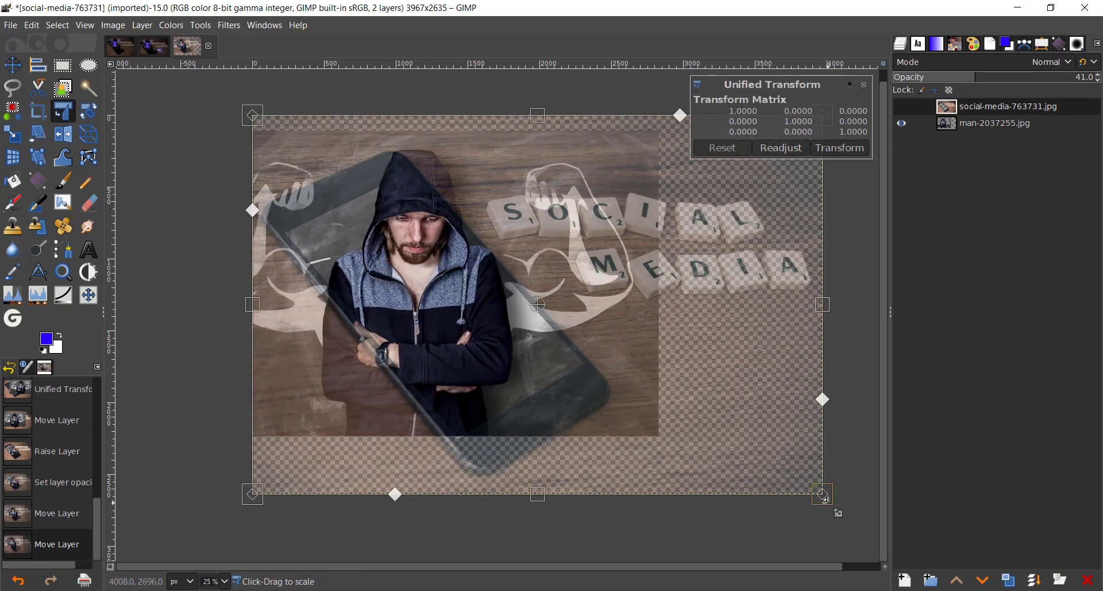
pyautogui.moveTo(822, 496); pyautogui.dragTo(880, 543)
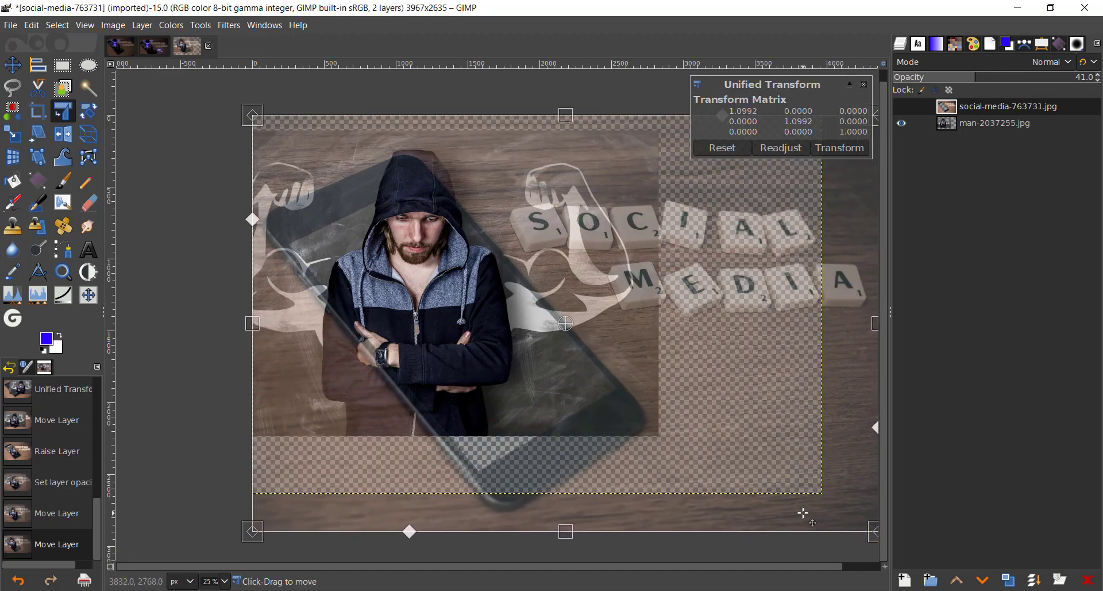
pyautogui.hotkey('ctrl', 'z')
# Step: Enlarge the man-2037255.jpg layer proportionally to about 1.20 times its size with Unified Transform
pyautogui.click(1005, 124)
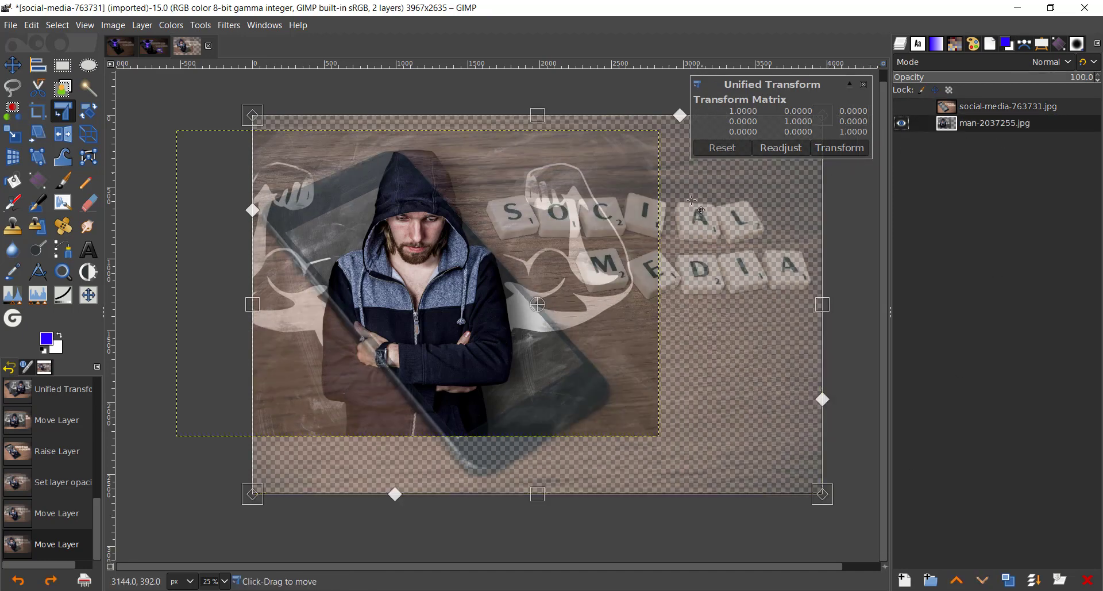
pyautogui.moveTo(632, 265); pyautogui.dragTo(464, 343)
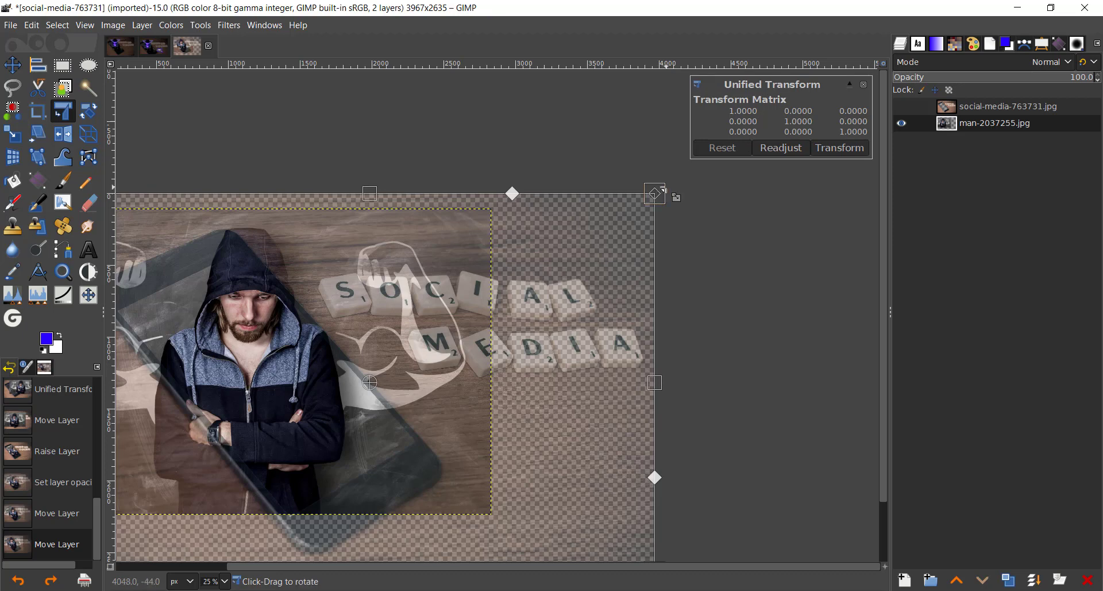
pyautogui.click(344, 319)
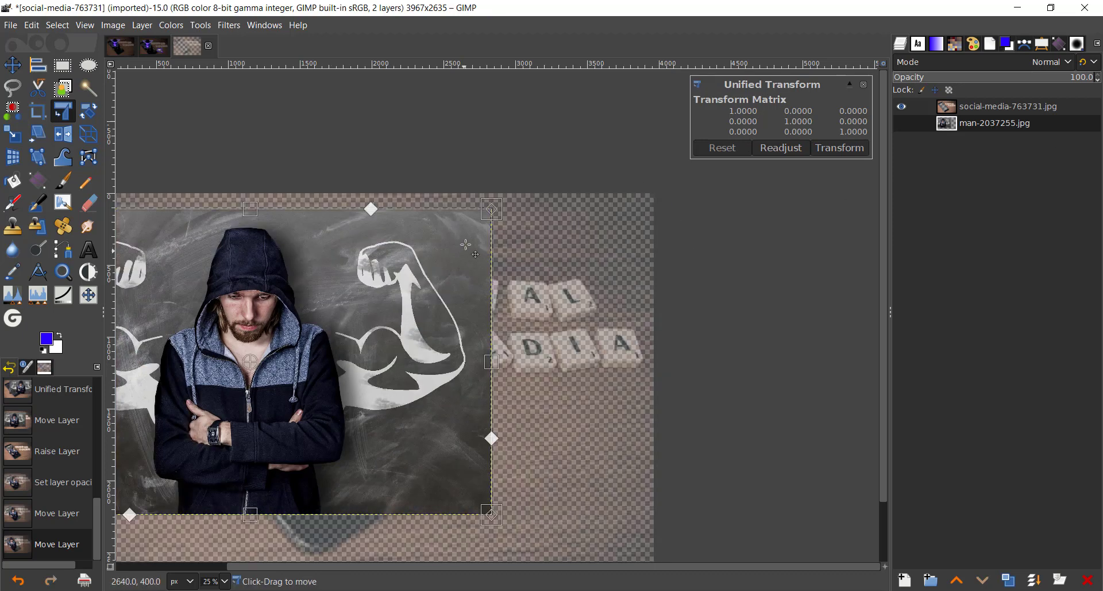
pyautogui.moveTo(493, 205); pyautogui.dragTo(583, 123)
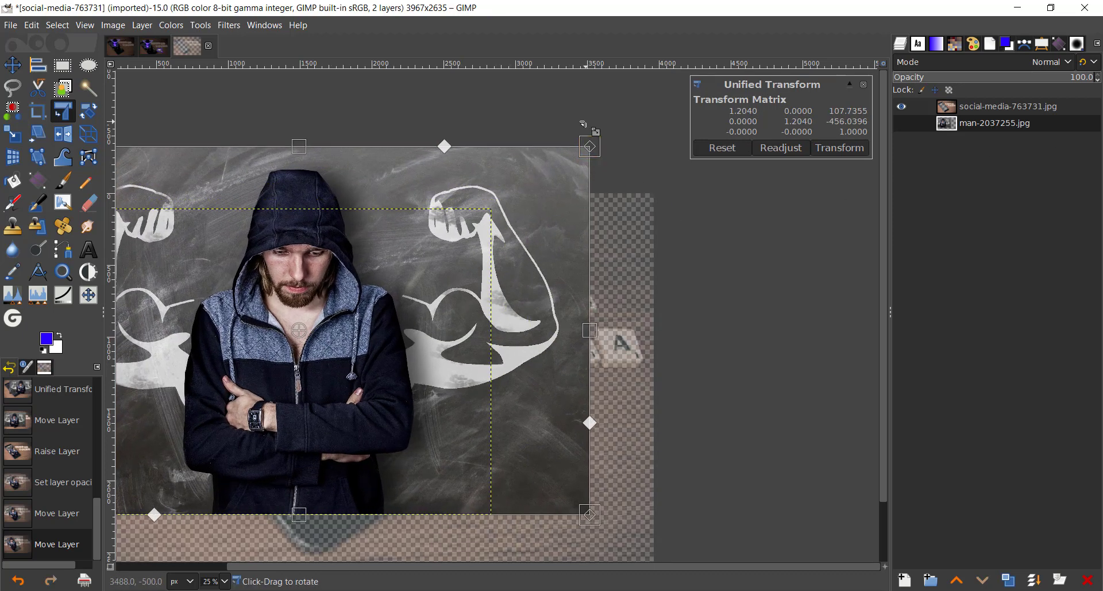
pyautogui.press('Return')
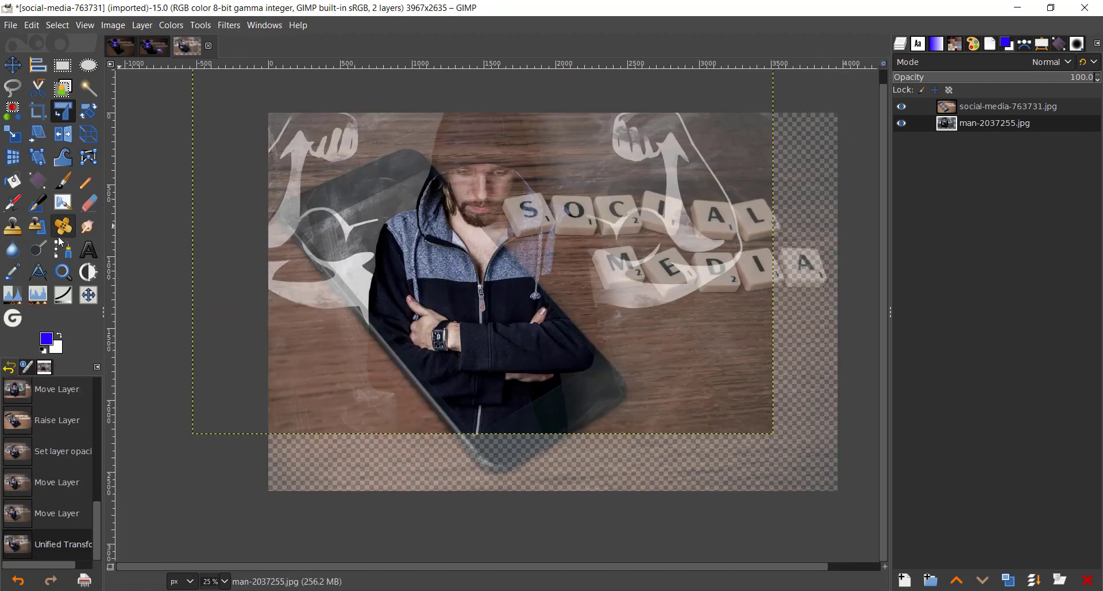
# Step: Try to shift the enlarged man layer slightly upward with the Move tool
pyautogui.click(9, 67)
pyautogui.moveTo(530, 227)
pyautogui.mouseDown()
pyautogui.moveTo(491, 227)
pyautogui.moveTo(531, 212)
pyautogui.mouseUp()
pyautogui.click(977, 122)
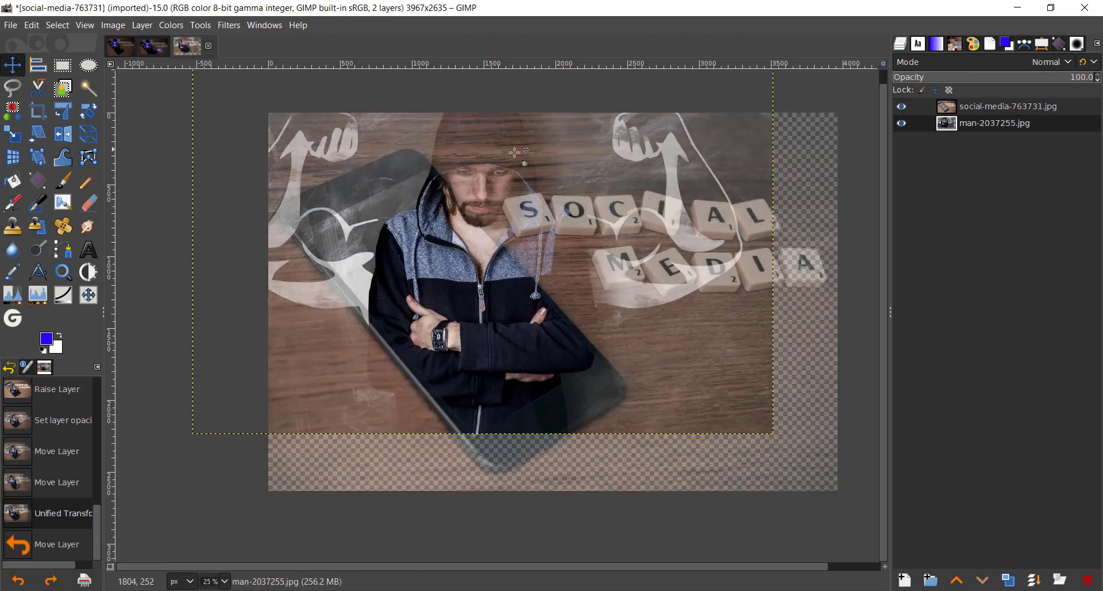
# Step: Set the social-media-763731.jpg layer's opacity to 100
pyautogui.click(1040, 106)
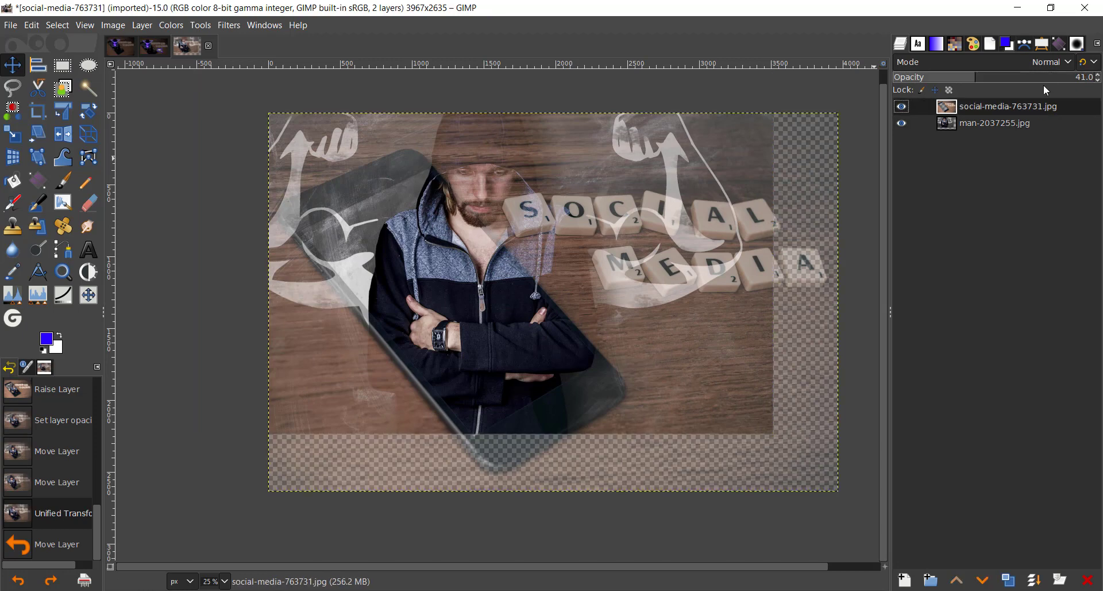
pyautogui.click(1046, 62)
pyautogui.click(1023, 72)
pyautogui.moveTo(1017, 77); pyautogui.dragTo(1099, 79)
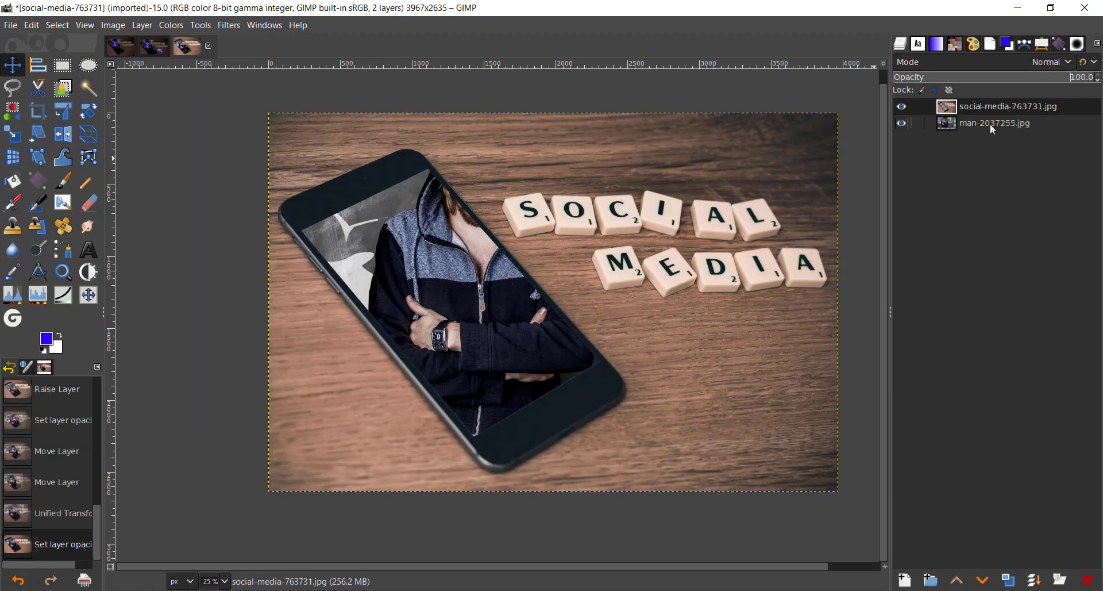
# Step: Raise the man layer above the phone photo and move it down and to the left over the phone
pyautogui.click(990, 123)
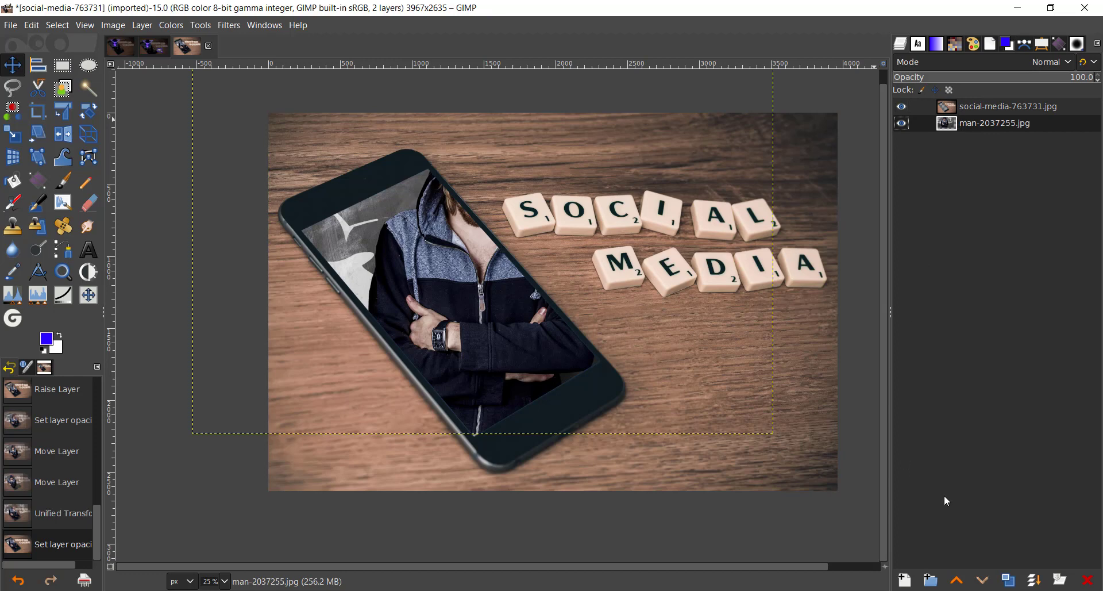
pyautogui.click(956, 580)
pyautogui.moveTo(504, 248); pyautogui.dragTo(475, 267)
# Step: Raise the social-media-763731.jpg layer back above the man layer and set its opacity to 44.4
pyautogui.click(984, 124)
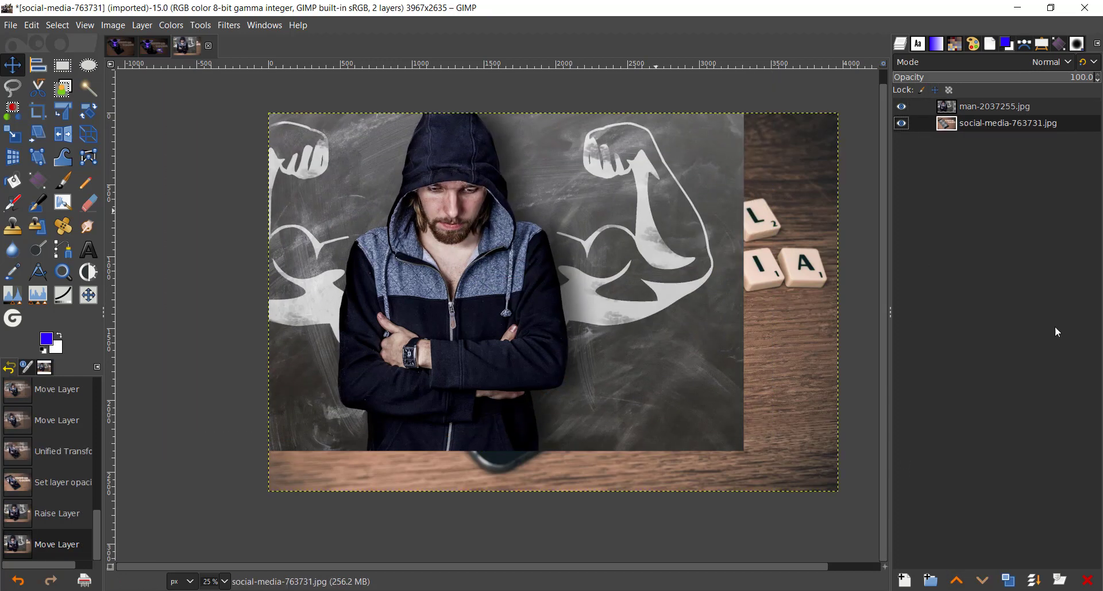
pyautogui.click(970, 579)
pyautogui.moveTo(1003, 81); pyautogui.dragTo(988, 78)
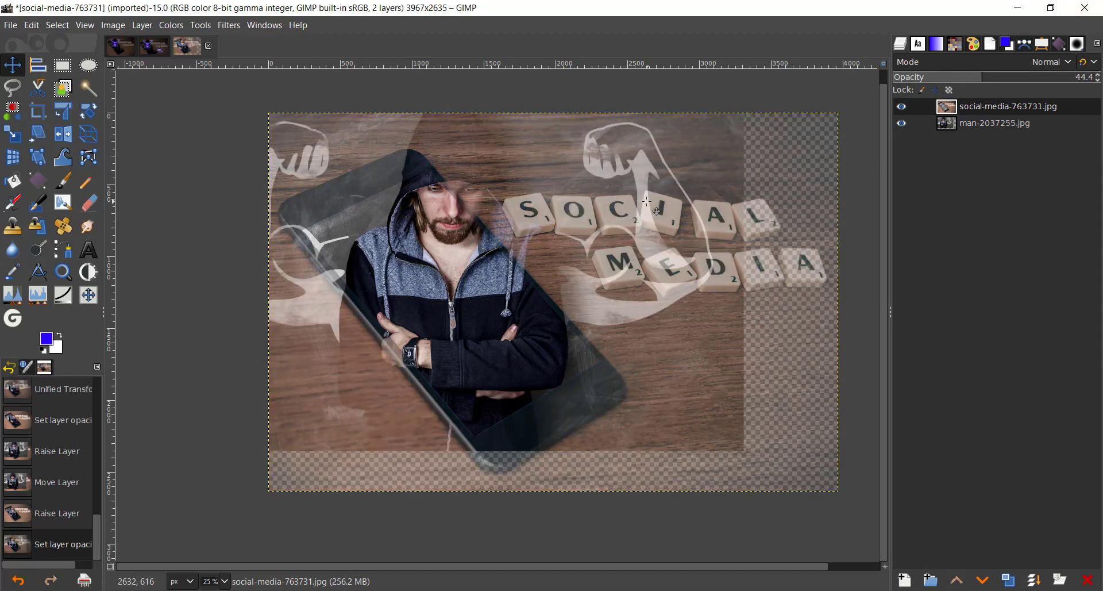
# Step: Lock the phone photo layer's position and reposition the man over the phone, checking against the finished composite
pyautogui.click(934, 90)
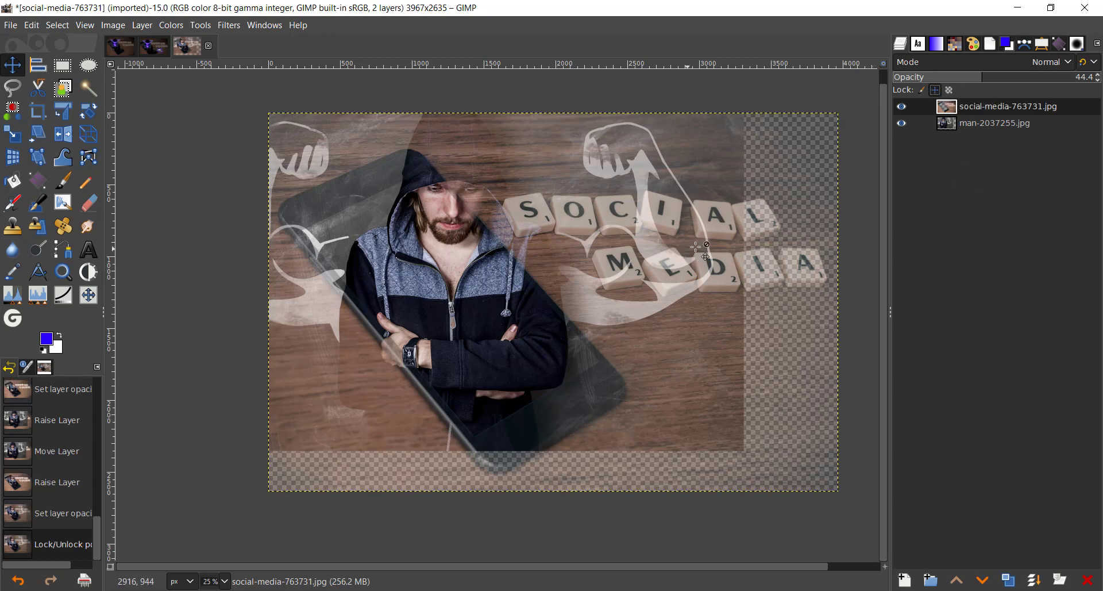
pyautogui.moveTo(695, 247); pyautogui.dragTo(725, 294)
pyautogui.moveTo(410, 244); pyautogui.dragTo(396, 272)
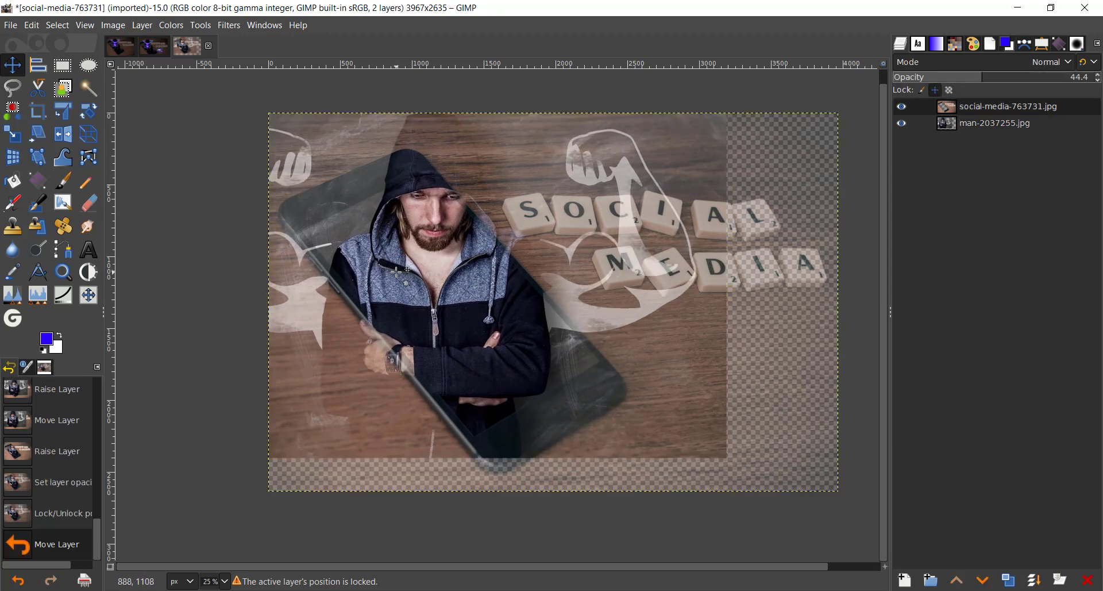
pyautogui.scroll(1, 438, 246)
pyautogui.moveTo(425, 234); pyautogui.dragTo(407, 314)
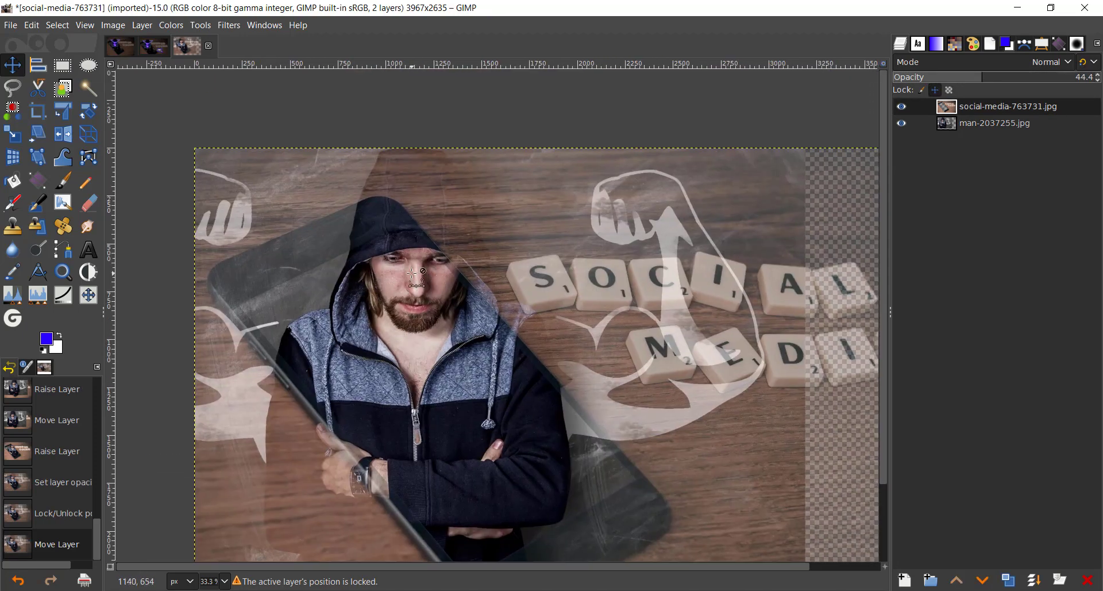
pyautogui.scroll(1, 413, 274)
pyautogui.scroll(-2, 436, 259)
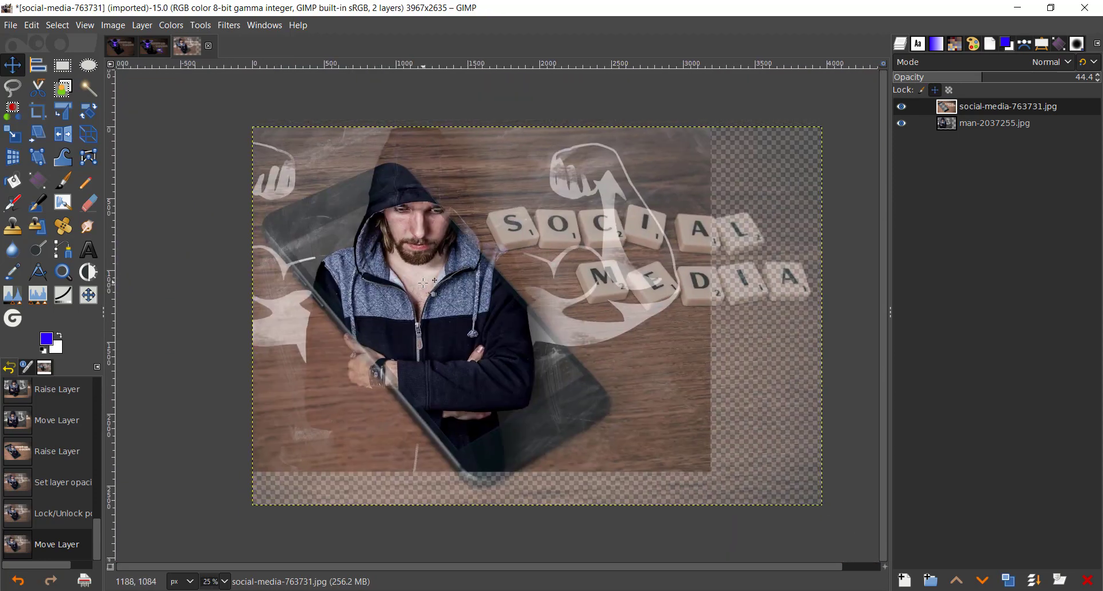
pyautogui.moveTo(423, 282); pyautogui.dragTo(416, 294)
pyautogui.scroll(2, 396, 270)
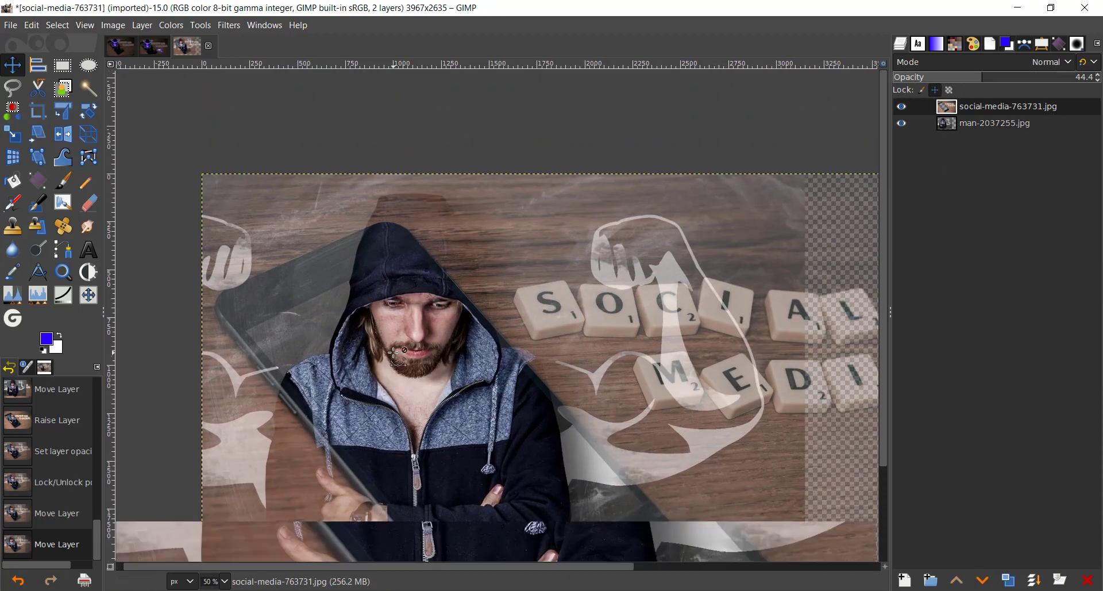
pyautogui.moveTo(393, 352); pyautogui.dragTo(355, 349)
pyautogui.click(117, 53)
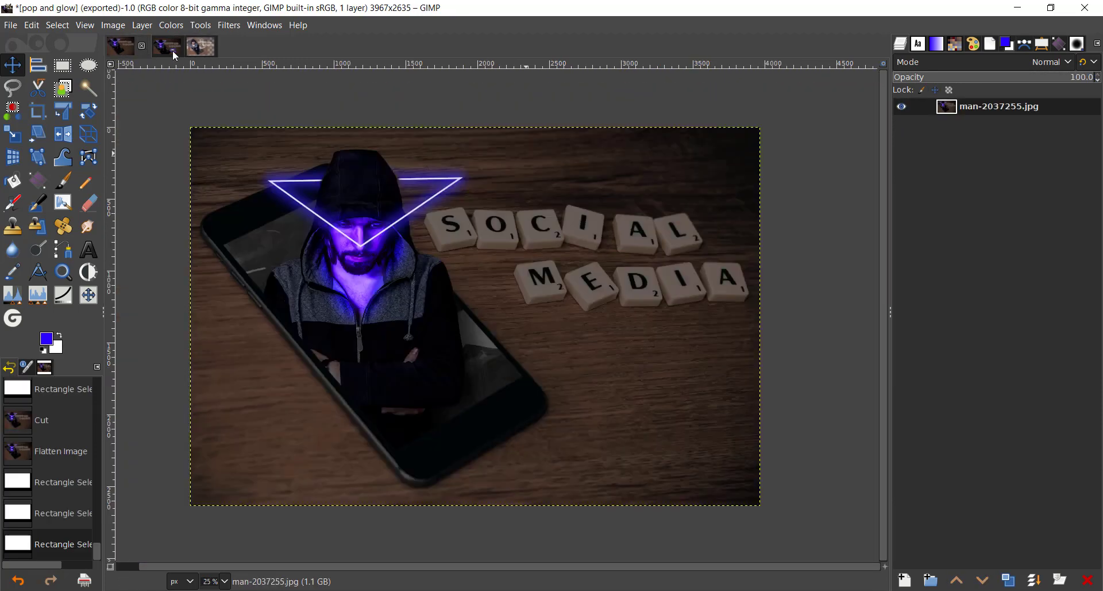
pyautogui.click(199, 50)
# Step: Scale the man-2037255.jpg layer down slightly and proportionally with Unified Transform
pyautogui.moveTo(381, 371); pyautogui.dragTo(410, 210)
pyautogui.scroll(-1, 432, 345)
pyautogui.hotkey('shift', 't')
pyautogui.click(302, 456)
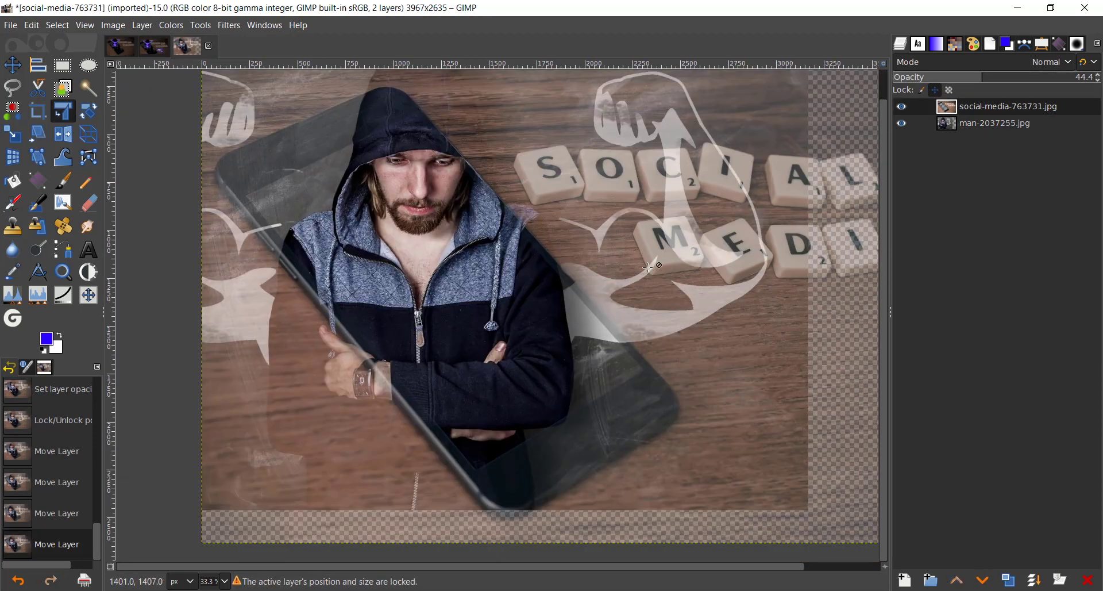
pyautogui.click(966, 129)
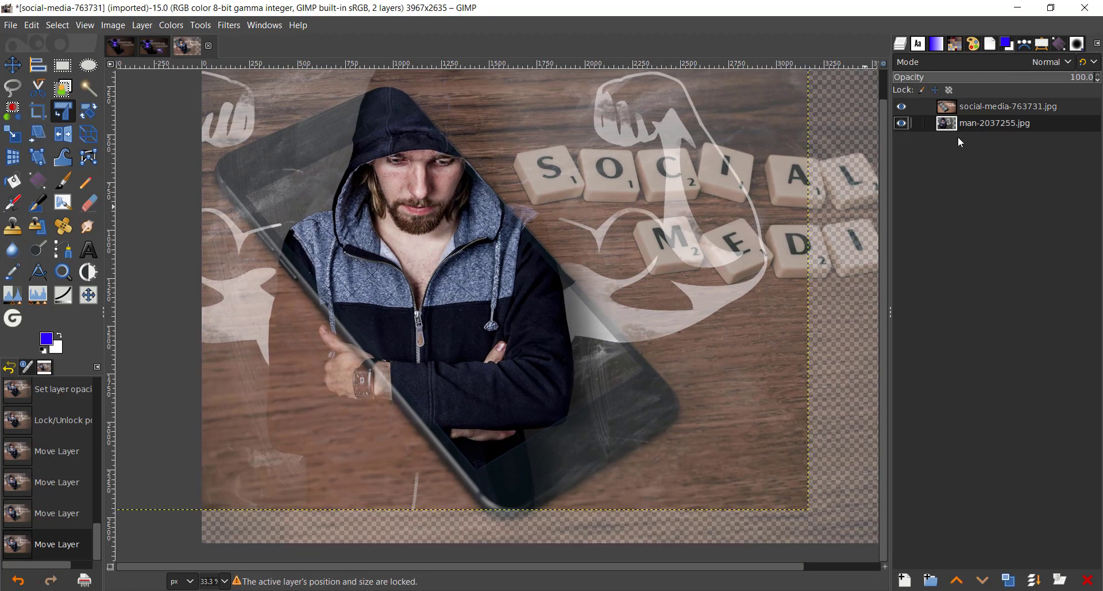
pyautogui.click(282, 197)
pyautogui.moveTo(290, 391); pyautogui.dragTo(345, 334)
pyautogui.hotkey('ctrl', 'z')
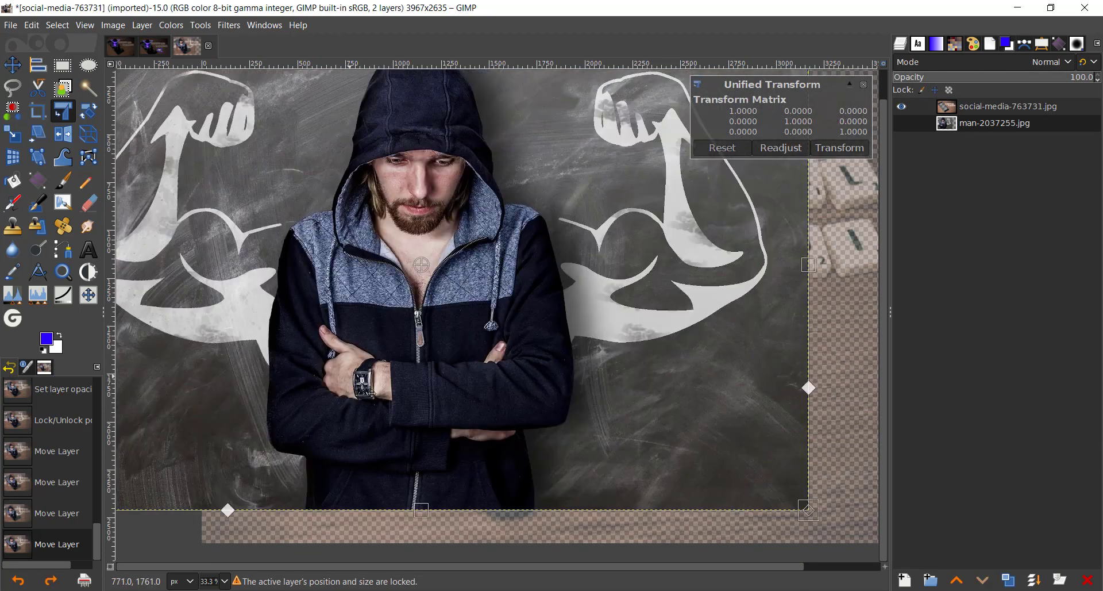
pyautogui.moveTo(820, 518); pyautogui.dragTo(709, 447)
pyautogui.hotkey('ctrl', 'z')
pyautogui.moveTo(610, 373); pyautogui.dragTo(670, 424)
pyautogui.press('Return')
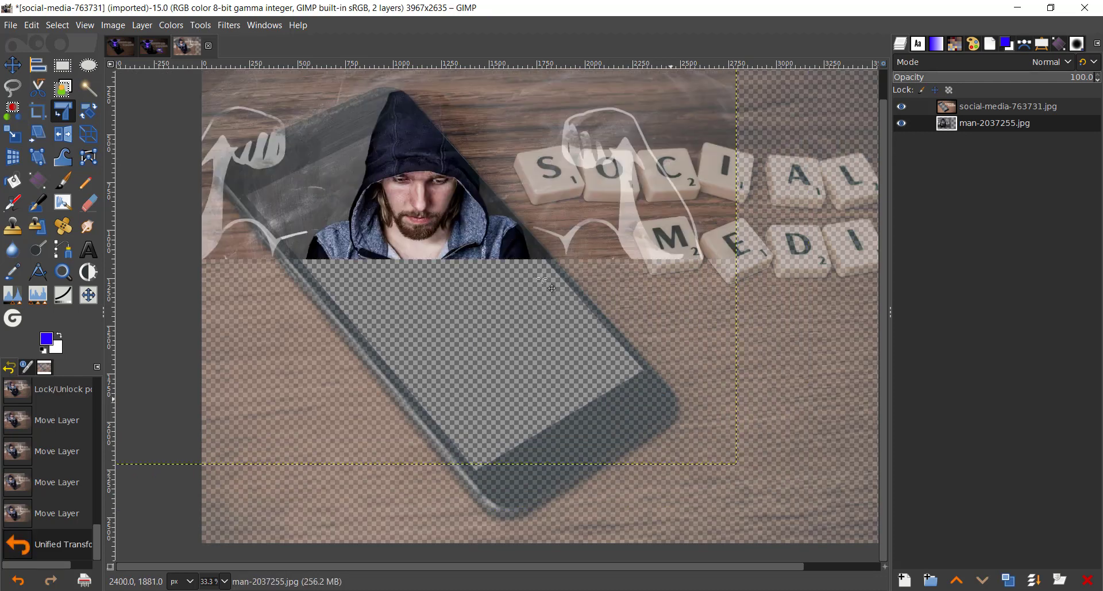
# Step: Move the man layer so the hooded figure sits over the phone's screen
pyautogui.press('m')
pyautogui.moveTo(451, 239); pyautogui.dragTo(437, 216)
pyautogui.moveTo(436, 221); pyautogui.dragTo(447, 301)
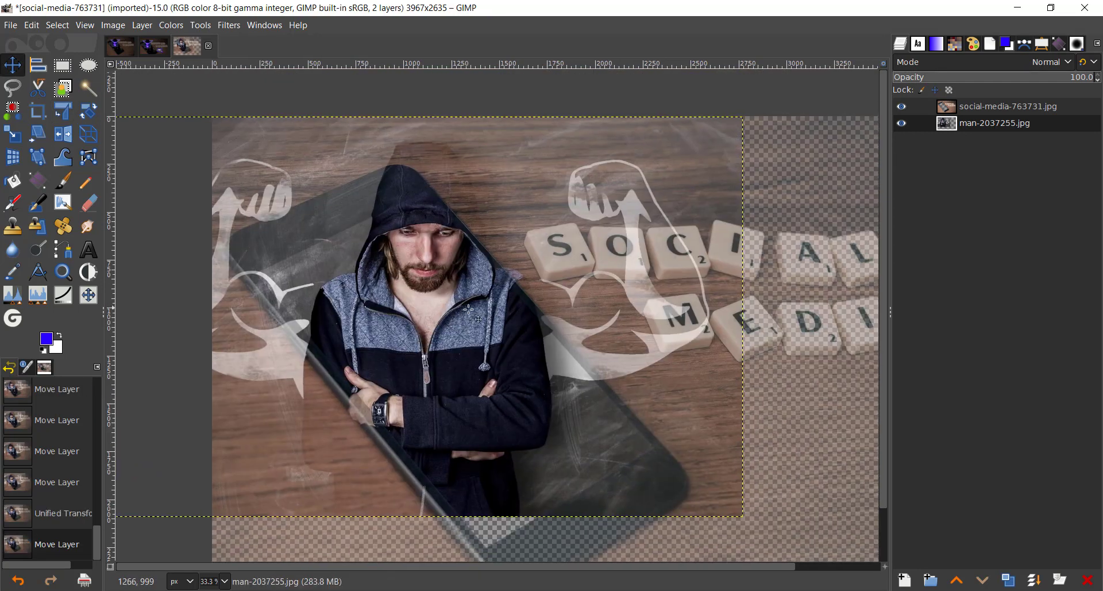
# Step: Hide the social-media-763731.jpg layer so only the man layer shows
pyautogui.click(997, 107)
pyautogui.scroll(1, 348, 284)
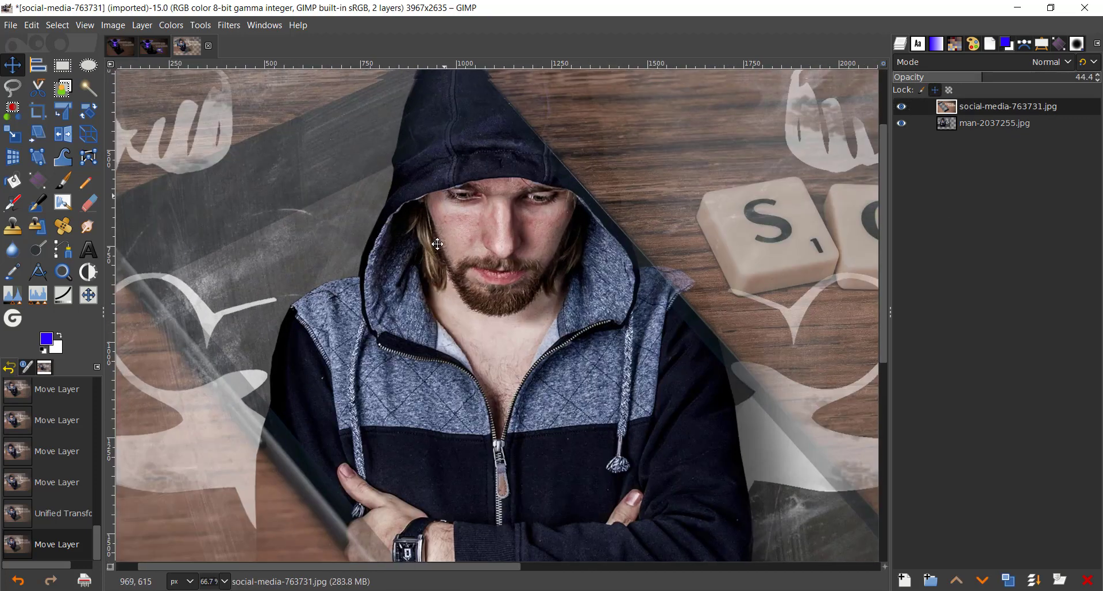
pyautogui.click(901, 107)
# Step: Start a path with the Paths tool at the man's left-hand shoulder in the picture and bring it to the hood's lower edge
pyautogui.scroll(2, 362, 271)
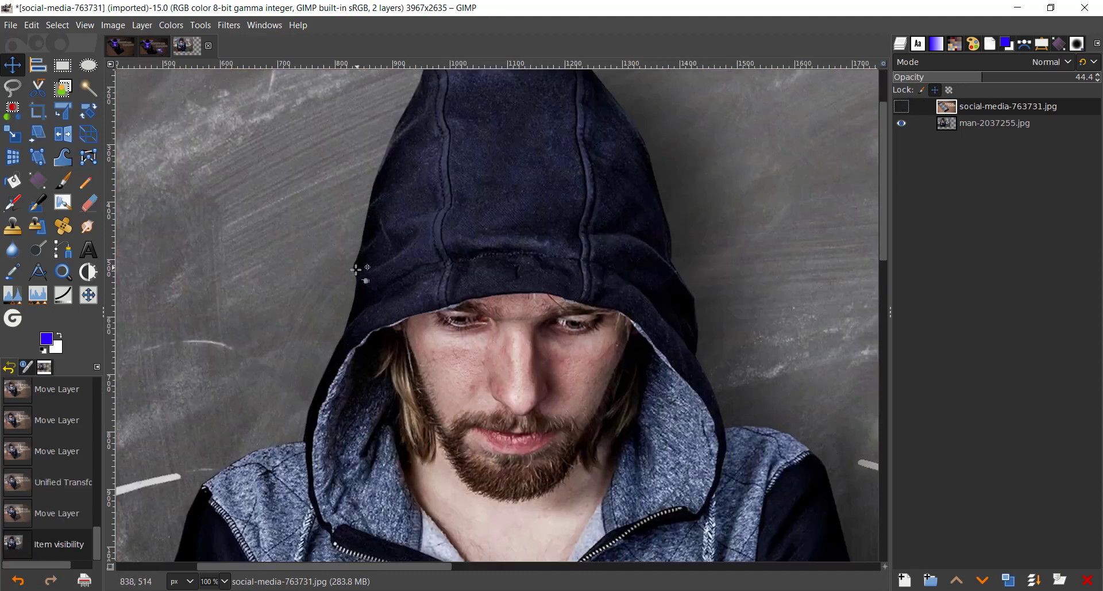
pyautogui.scroll(-3, 394, 283)
pyautogui.scroll(-3, 417, 142)
pyautogui.scroll(-2, 417, 142)
pyautogui.scroll(-2, 460, 218)
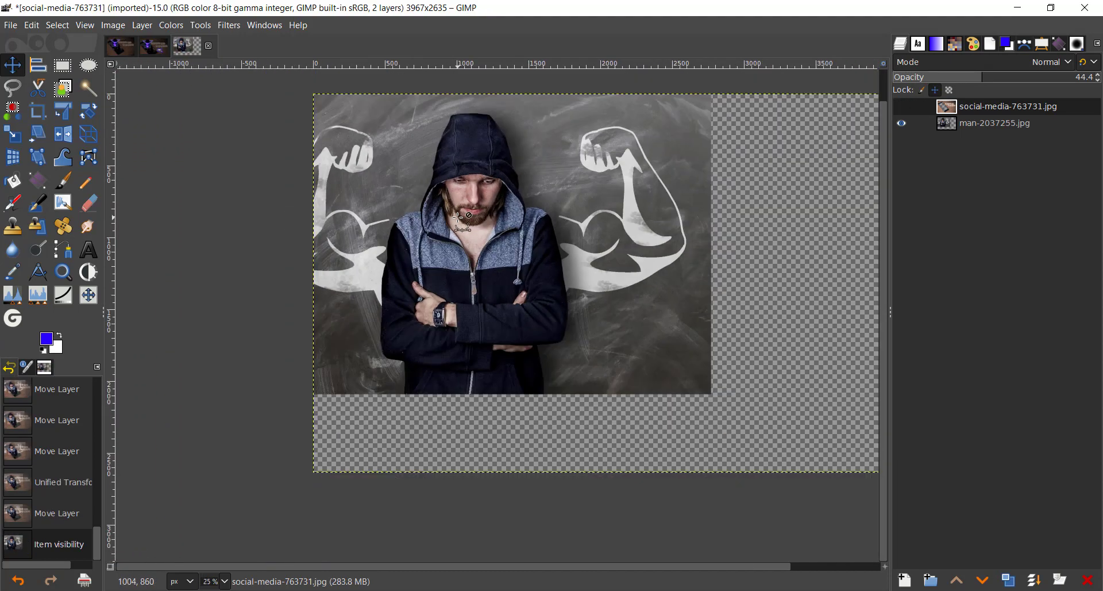
pyautogui.scroll(4, 437, 218)
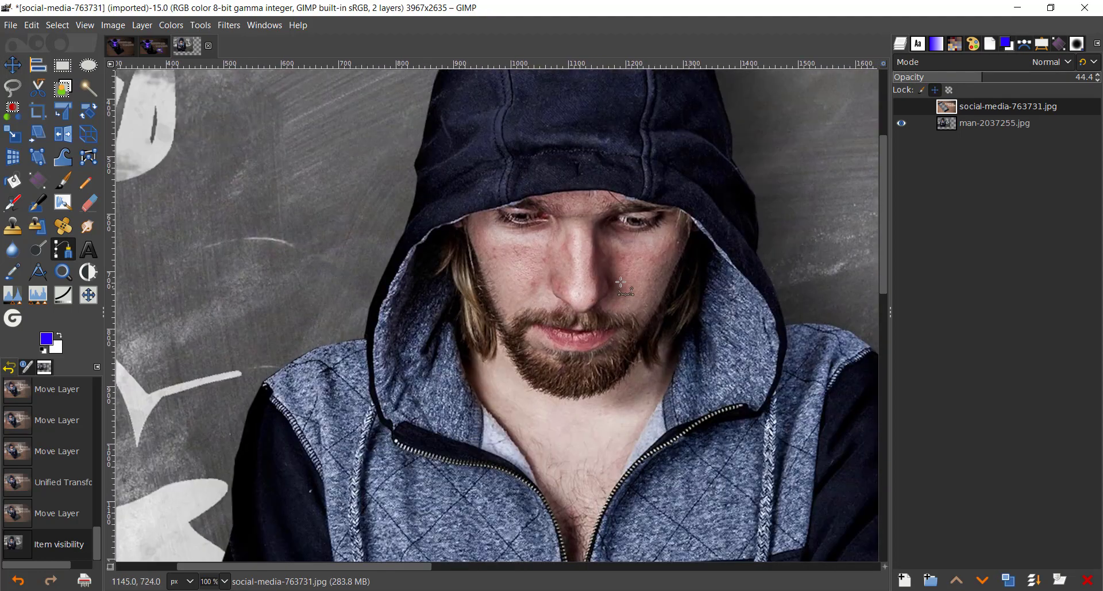
pyautogui.moveTo(604, 294); pyautogui.dragTo(566, 425)
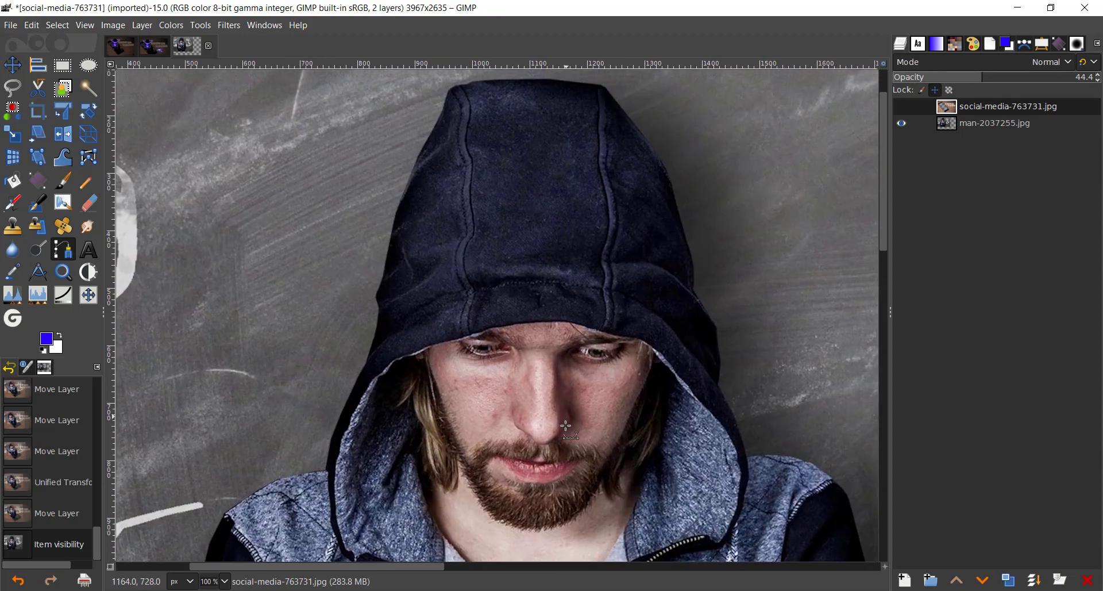
pyautogui.moveTo(412, 392); pyautogui.dragTo(517, 230)
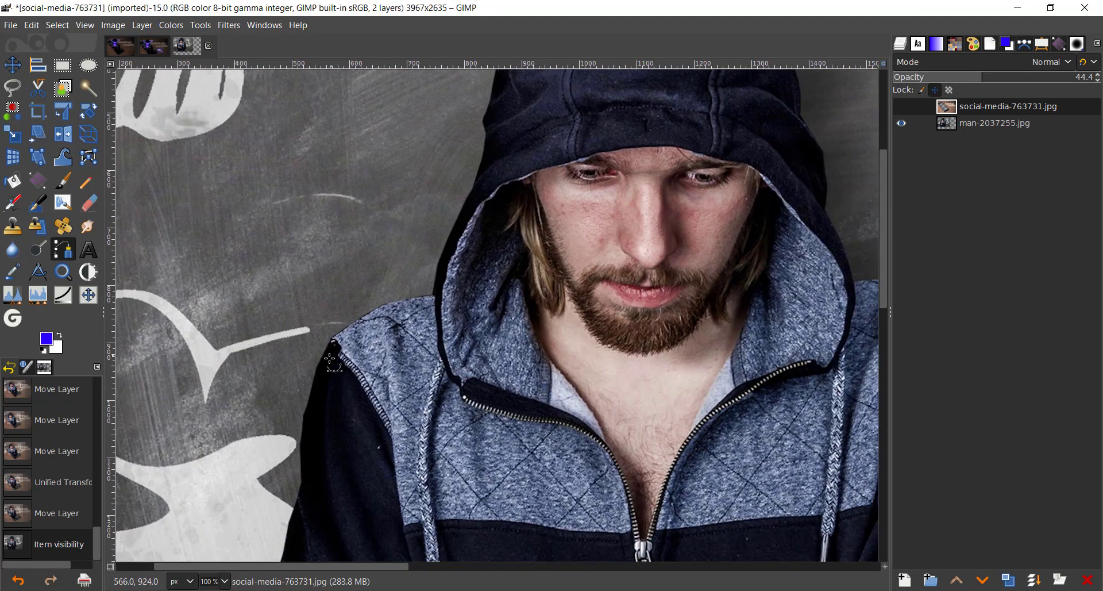
pyautogui.click(331, 336)
pyautogui.scroll(4, 318, 335)
pyautogui.moveTo(624, 248); pyautogui.dragTo(339, 344)
pyautogui.click(492, 271)
pyautogui.scroll(-4, 492, 271)
pyautogui.moveTo(493, 270); pyautogui.dragTo(437, 459)
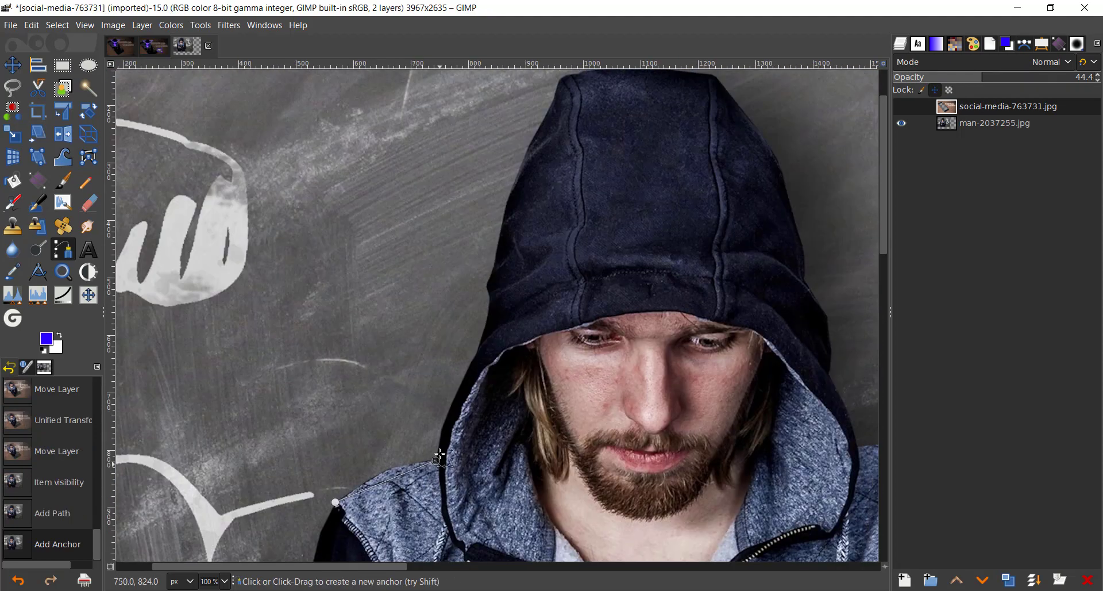
# Step: Continue the path up the hood's left edge and across its top to the opposite corner
pyautogui.click(478, 349)
pyautogui.scroll(2, 493, 280)
pyautogui.scroll(-2, 476, 293)
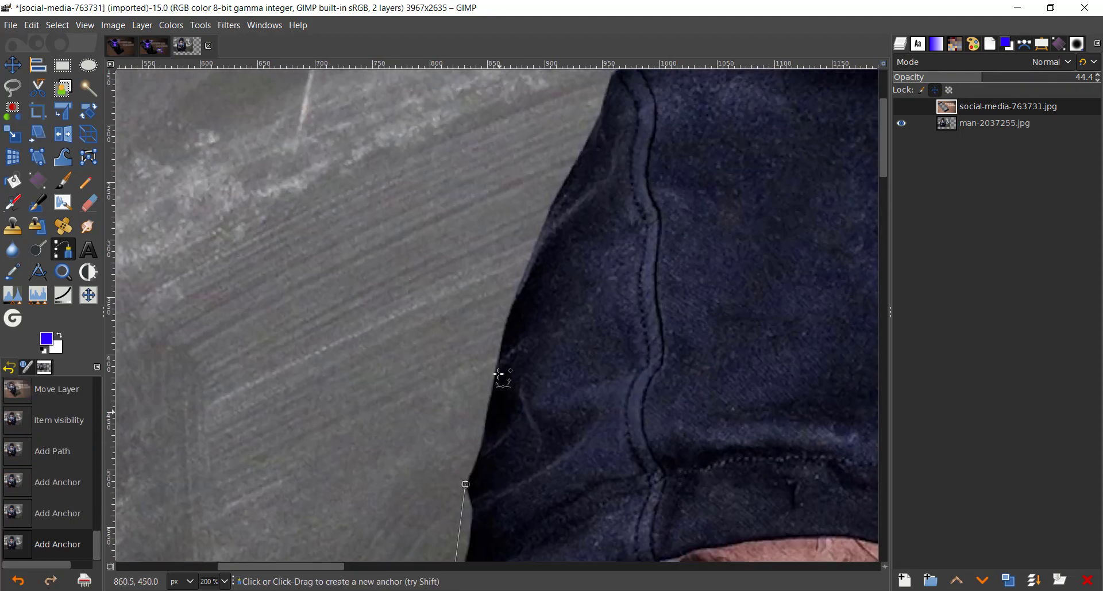
pyautogui.click(561, 205)
pyautogui.scroll(2, 553, 265)
pyautogui.click(728, 276)
pyautogui.moveTo(728, 276); pyautogui.dragTo(583, 189)
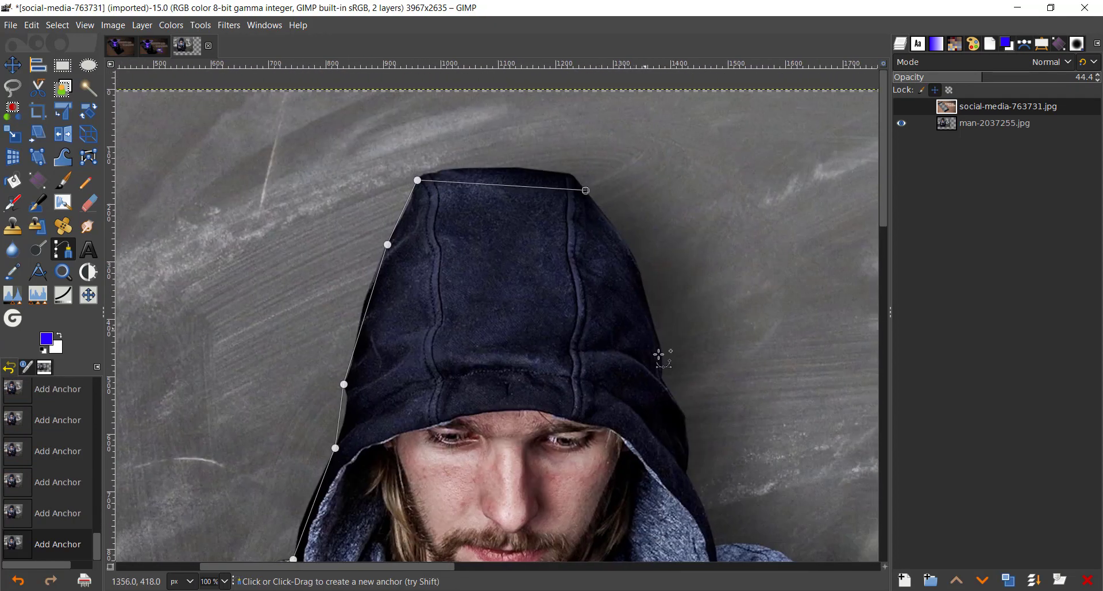
# Step: Continue the path down the hood's right edge and out to the shoulder on that side
pyautogui.click(667, 382)
pyautogui.moveTo(667, 382); pyautogui.dragTo(601, 186)
pyautogui.click(618, 279)
pyautogui.moveTo(618, 279); pyautogui.dragTo(576, 167)
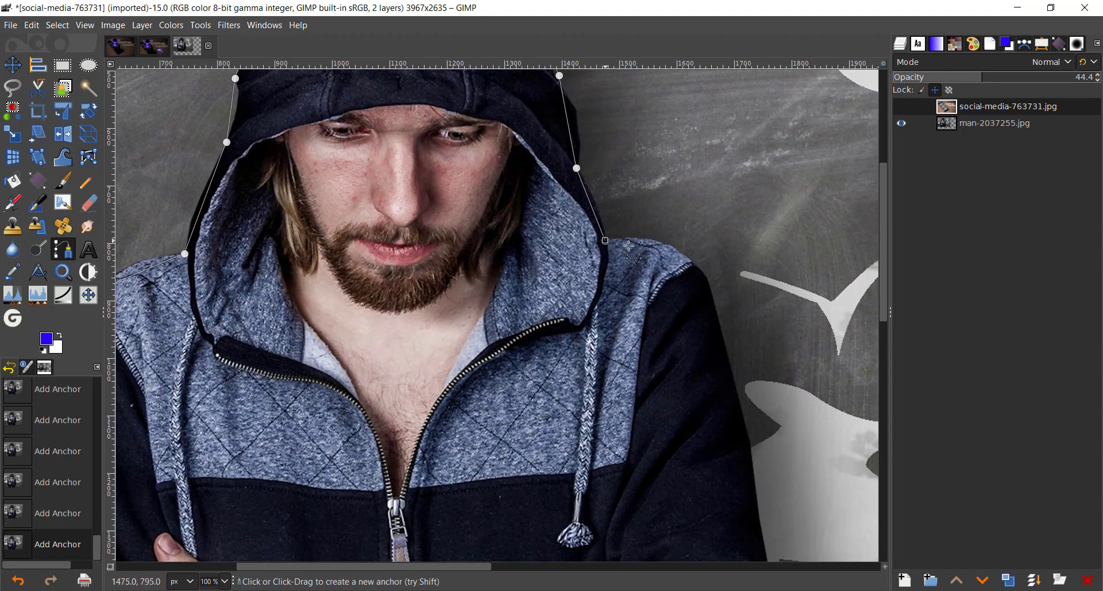
pyautogui.click(693, 264)
pyautogui.moveTo(723, 433); pyautogui.dragTo(635, 214)
# Step: Extend the path down the right-hand sleeve and show the phone photo layer again to compare the outline with the phone
pyautogui.scroll(-3, 635, 214)
pyautogui.click(902, 106)
pyautogui.click(901, 107)
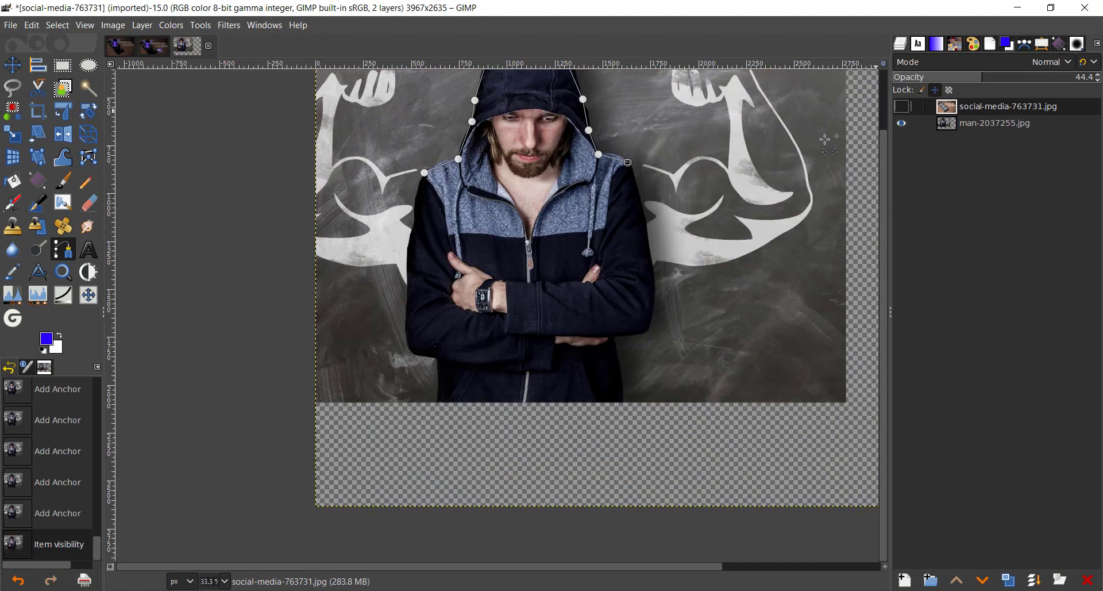
pyautogui.scroll(2, 633, 166)
pyautogui.click(902, 106)
pyautogui.scroll(3, 810, 474)
pyautogui.hscroll(-2, 810, 474)
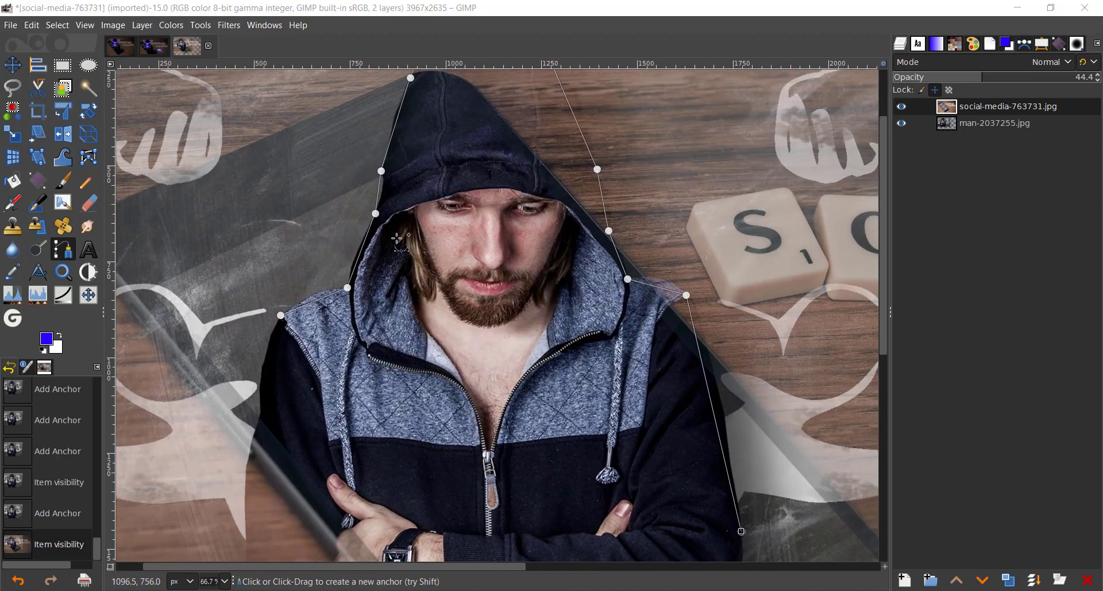
pyautogui.hscroll(-2, 367, 230)
pyautogui.scroll(3, 537, 227)
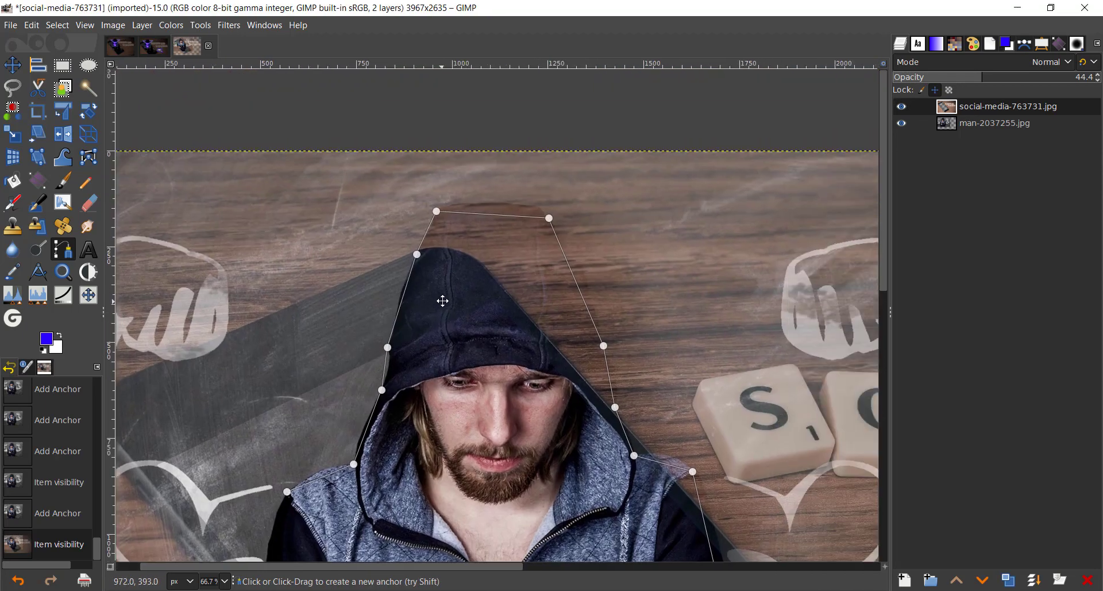
# Step: Close the path by connecting its end on the right-hand sleeve back to the starting anchor at the left-hand shoulder
pyautogui.scroll(-1, 506, 255)
pyautogui.hscroll(-1, 520, 247)
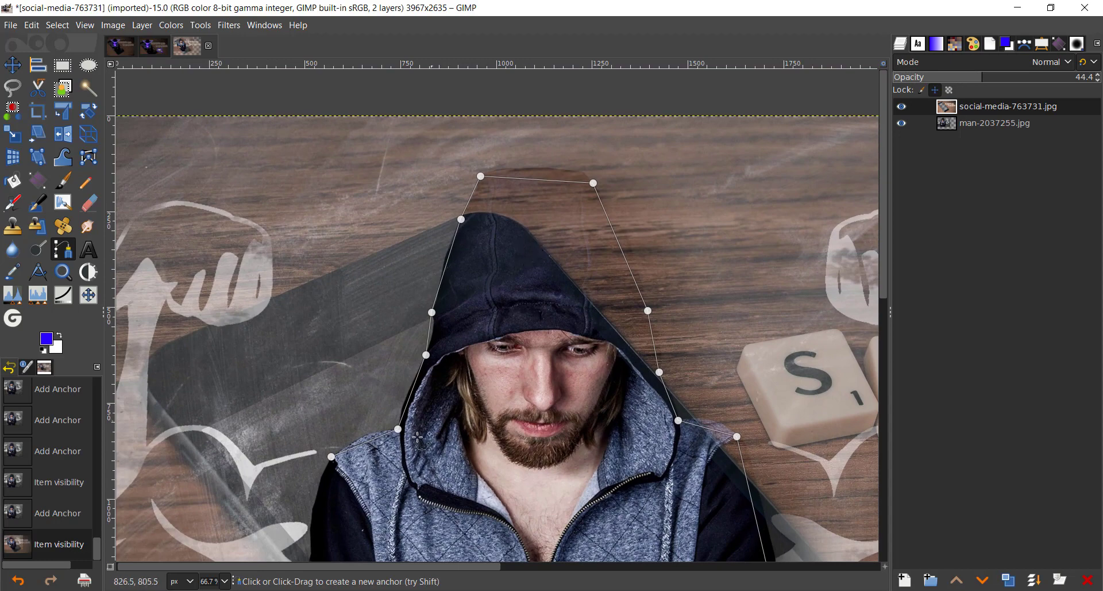
pyautogui.scroll(3, 418, 439)
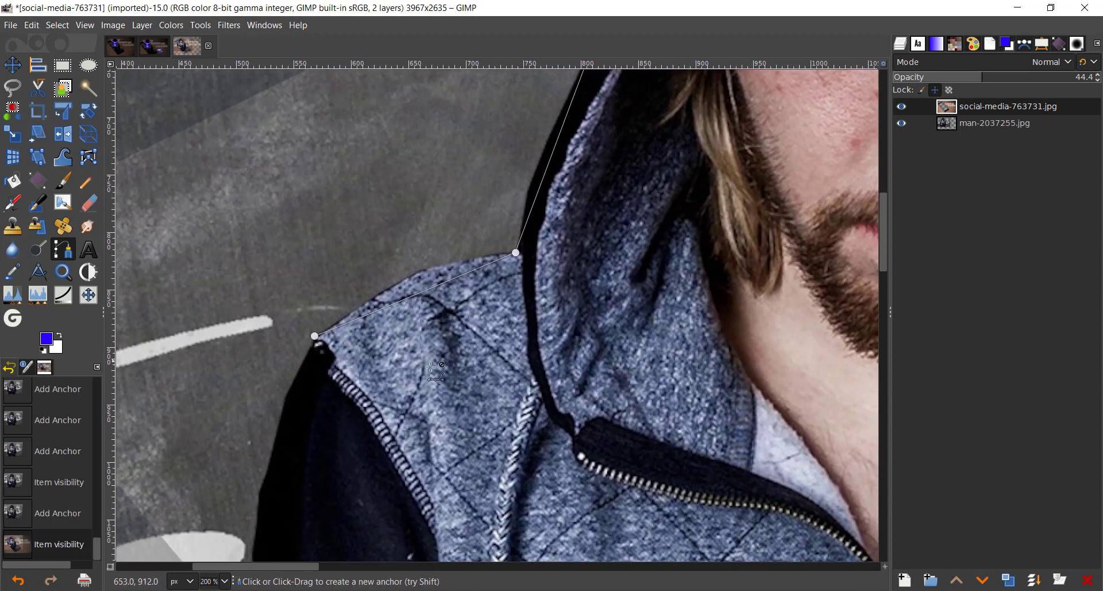
pyautogui.scroll(-3, 435, 371)
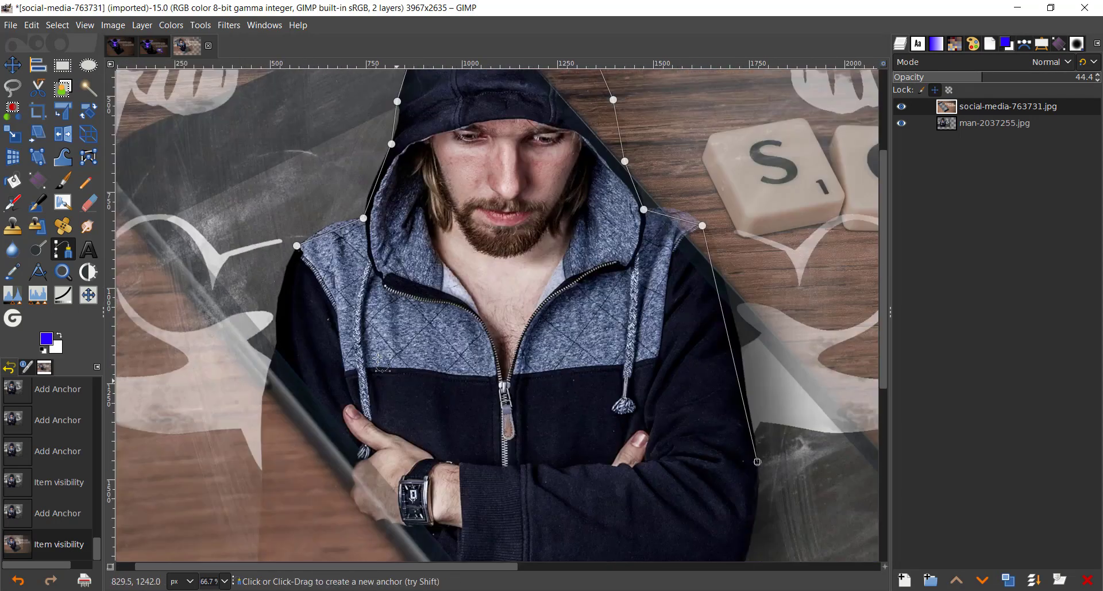
pyautogui.click(297, 246)
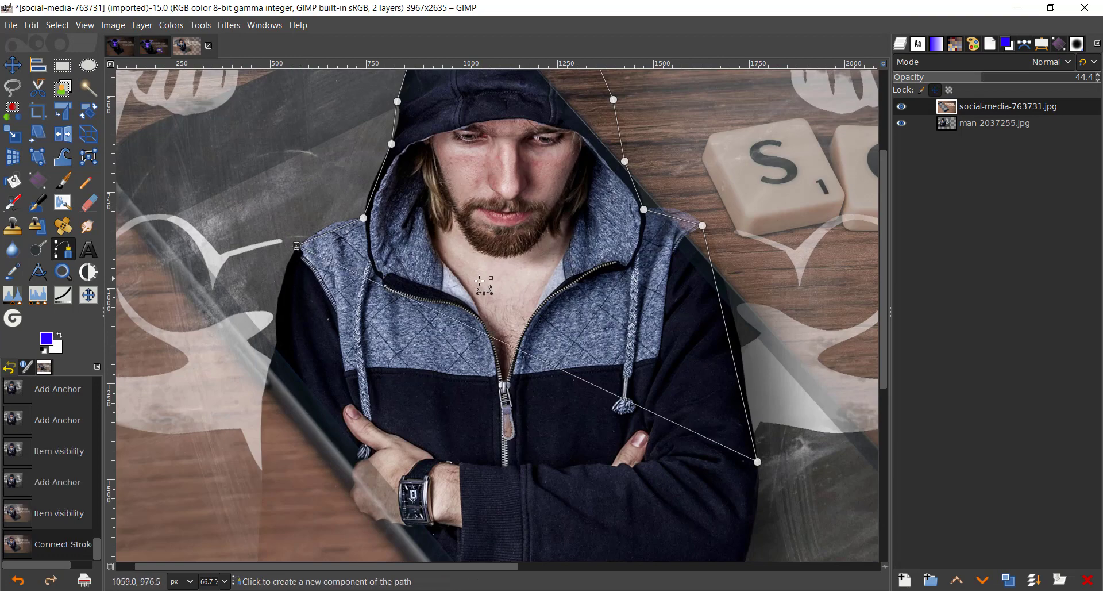
# Step: Hide the phone photo layer and bend the path segment along the right-hand sleeve outward to the arm's edge
pyautogui.scroll(3, 764, 311)
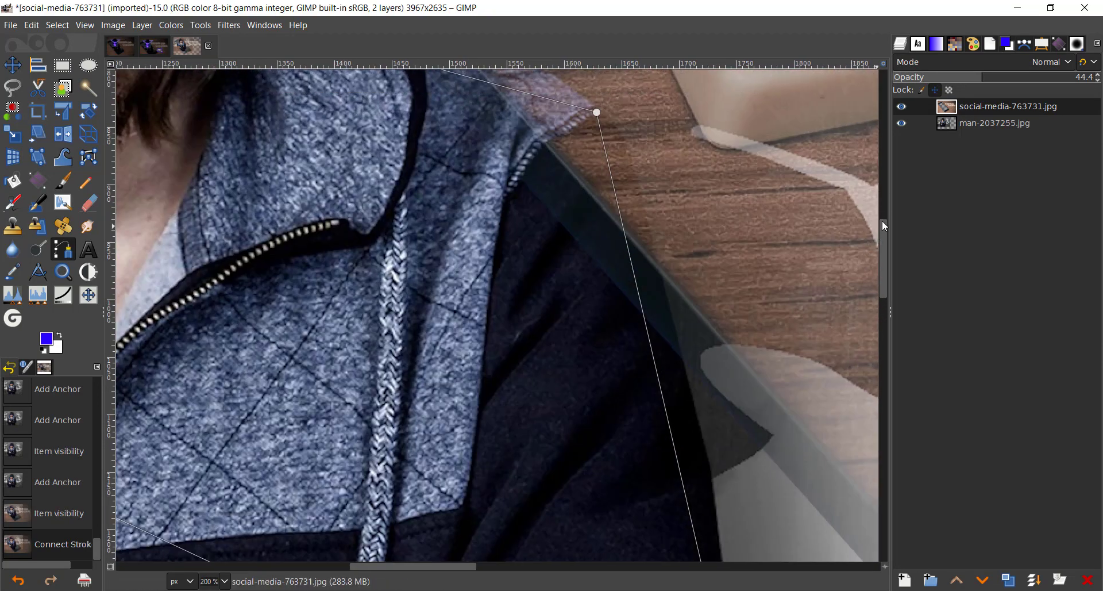
pyautogui.click(901, 107)
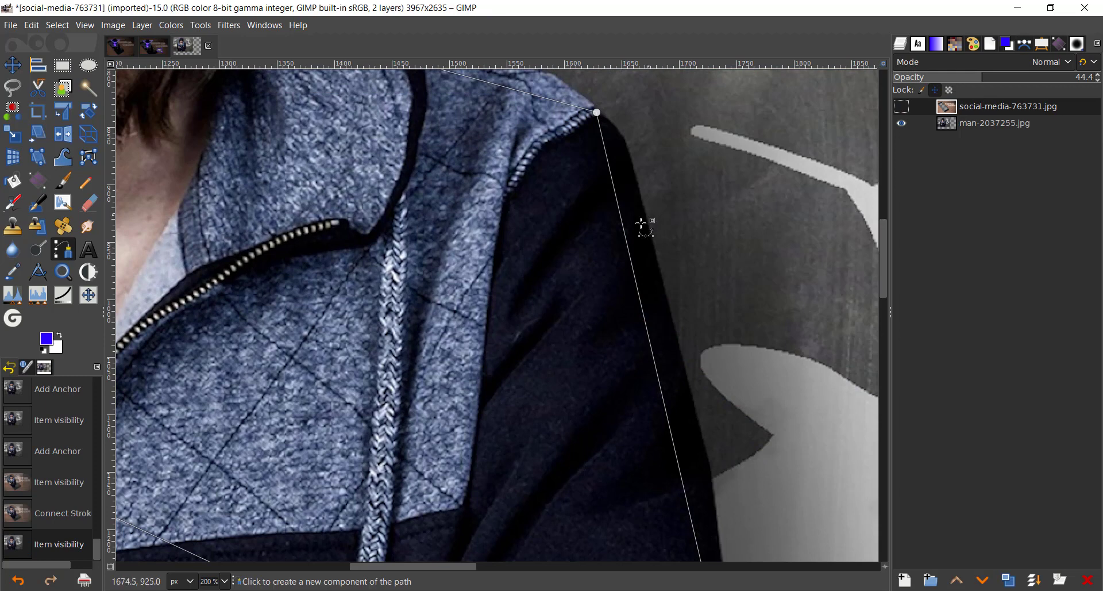
pyautogui.moveTo(627, 221); pyautogui.dragTo(657, 237)
pyautogui.moveTo(747, 556); pyautogui.dragTo(549, 108)
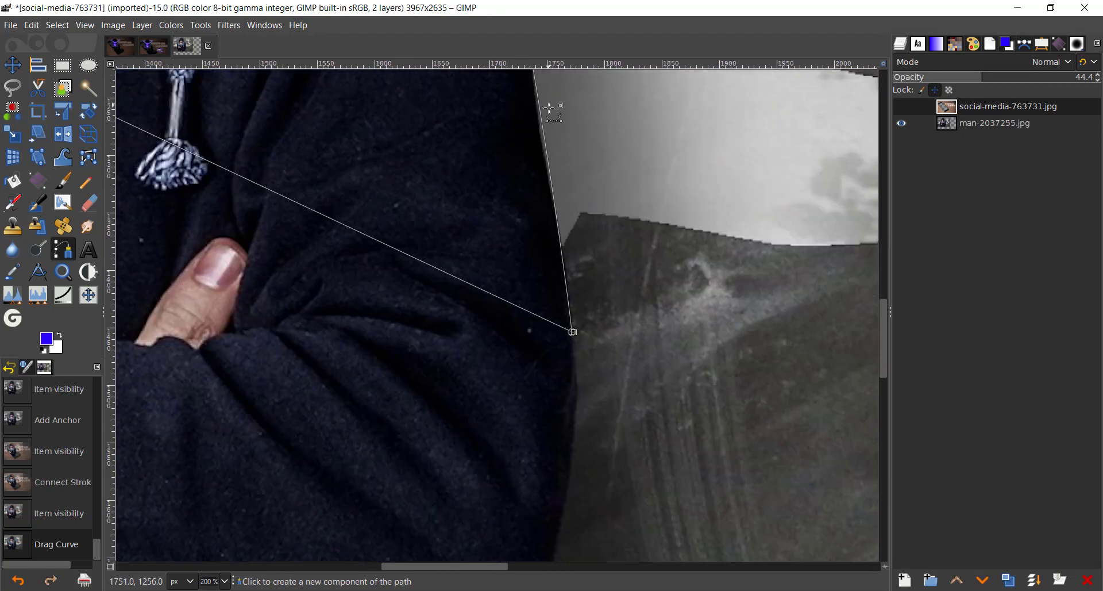
pyautogui.scroll(-2, 546, 191)
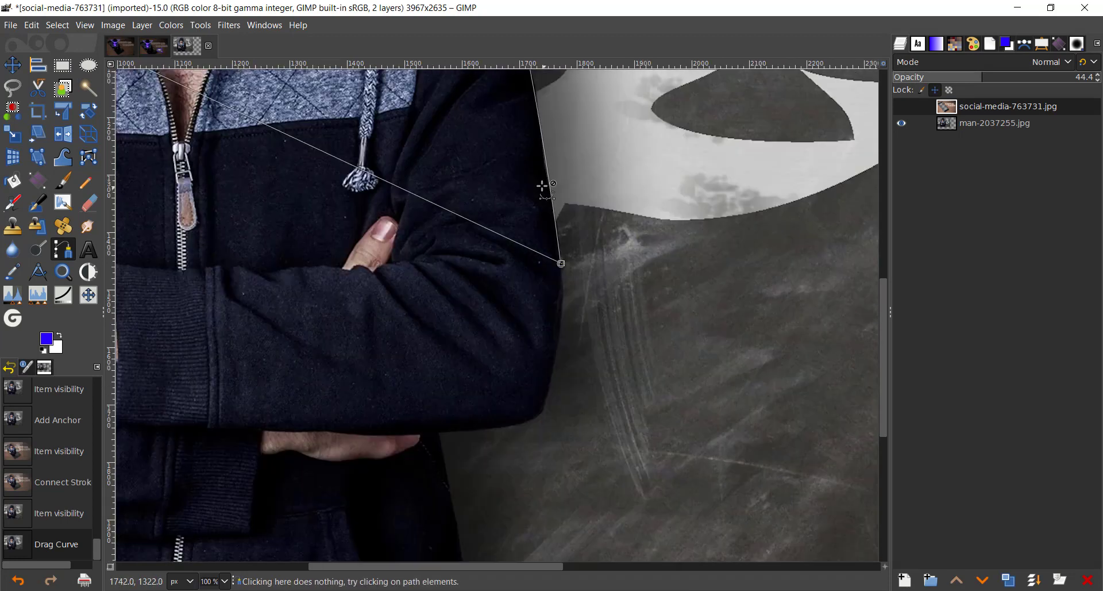
# Step: Curve the path segment over the right-hand shoulder and delete the stray anchor added outside the outline
pyautogui.moveTo(542, 187); pyautogui.dragTo(551, 451)
pyautogui.moveTo(507, 270)
pyautogui.mouseDown()
pyautogui.moveTo(546, 397)
pyautogui.moveTo(496, 386)
pyautogui.moveTo(506, 353)
pyautogui.moveTo(488, 352)
pyautogui.moveTo(573, 320)
pyautogui.mouseUp()
pyautogui.scroll(3, 495, 259)
pyautogui.press('BackSpace')
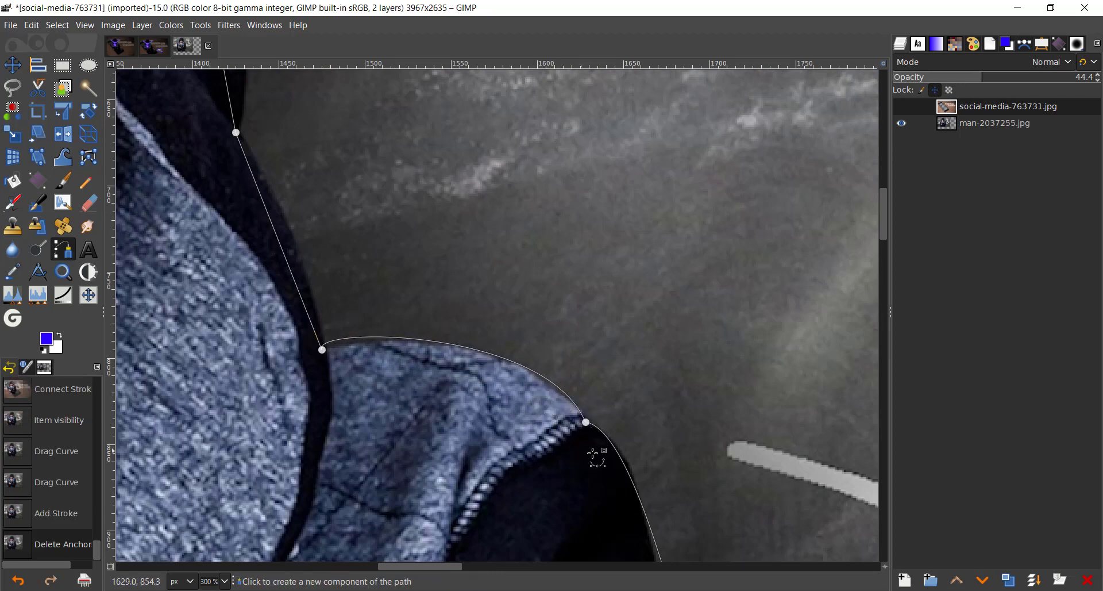
# Step: Fine-tune the anchor handles at the right-hand shoulder so the path follows the shoulder's curve and the upper sleeve
pyautogui.moveTo(585, 423); pyautogui.dragTo(514, 324)
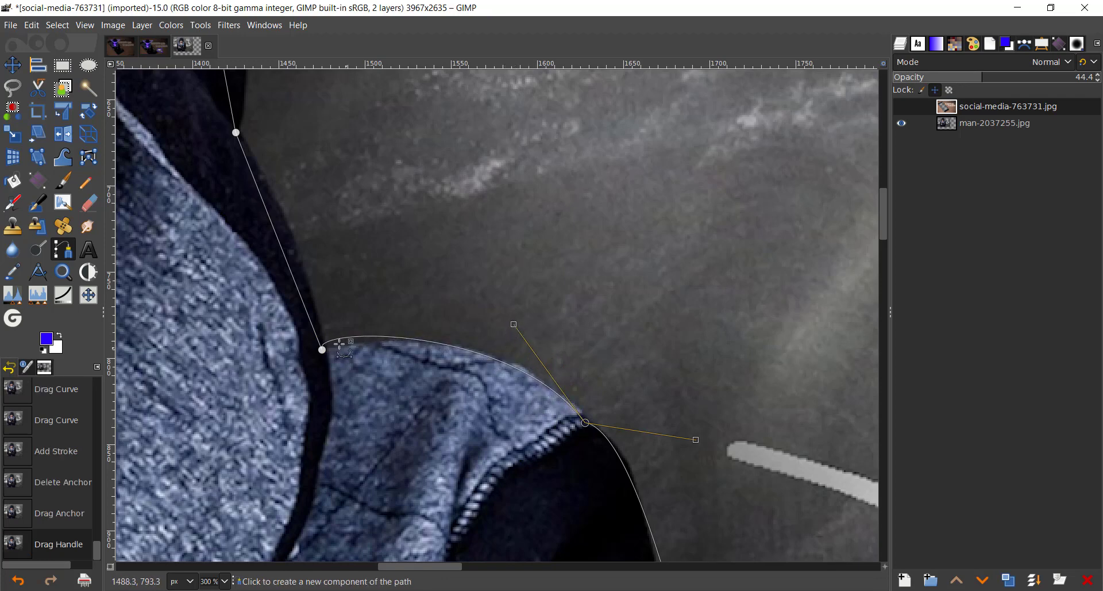
pyautogui.moveTo(340, 339); pyautogui.dragTo(365, 343)
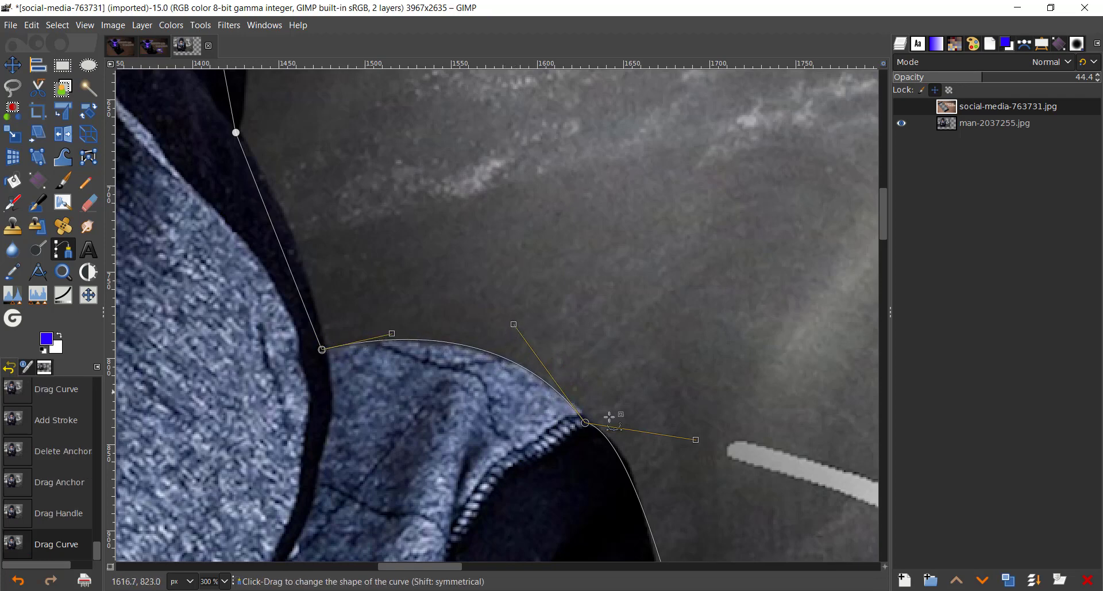
pyautogui.moveTo(696, 440); pyautogui.dragTo(693, 502)
pyautogui.moveTo(622, 416); pyautogui.dragTo(587, 272)
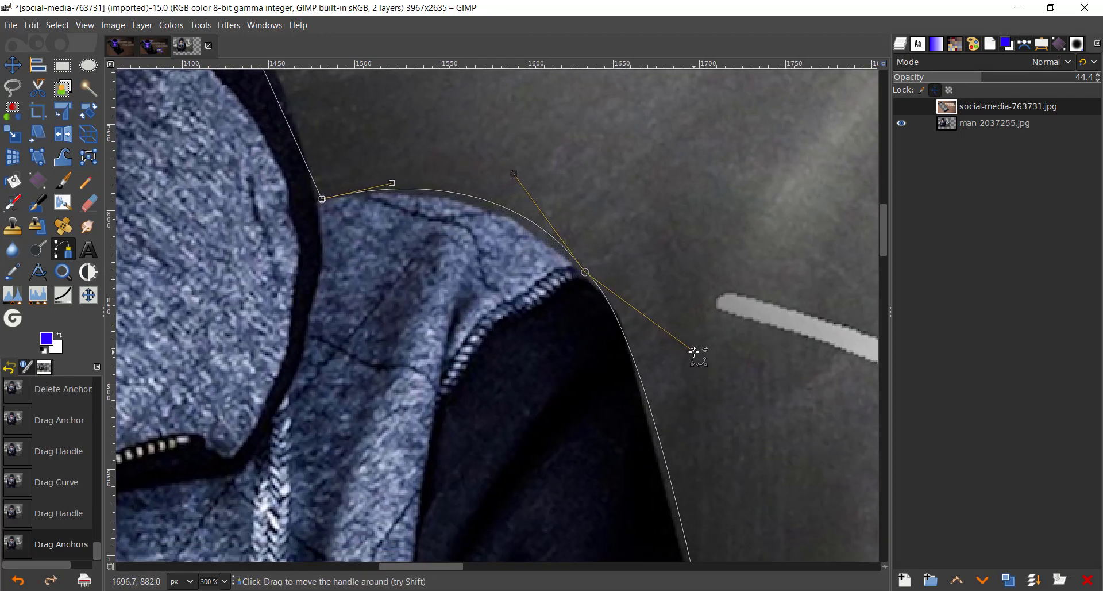
pyautogui.moveTo(694, 351); pyautogui.dragTo(690, 370)
pyautogui.moveTo(582, 323); pyautogui.dragTo(600, 306)
pyautogui.scroll(-3, 600, 306)
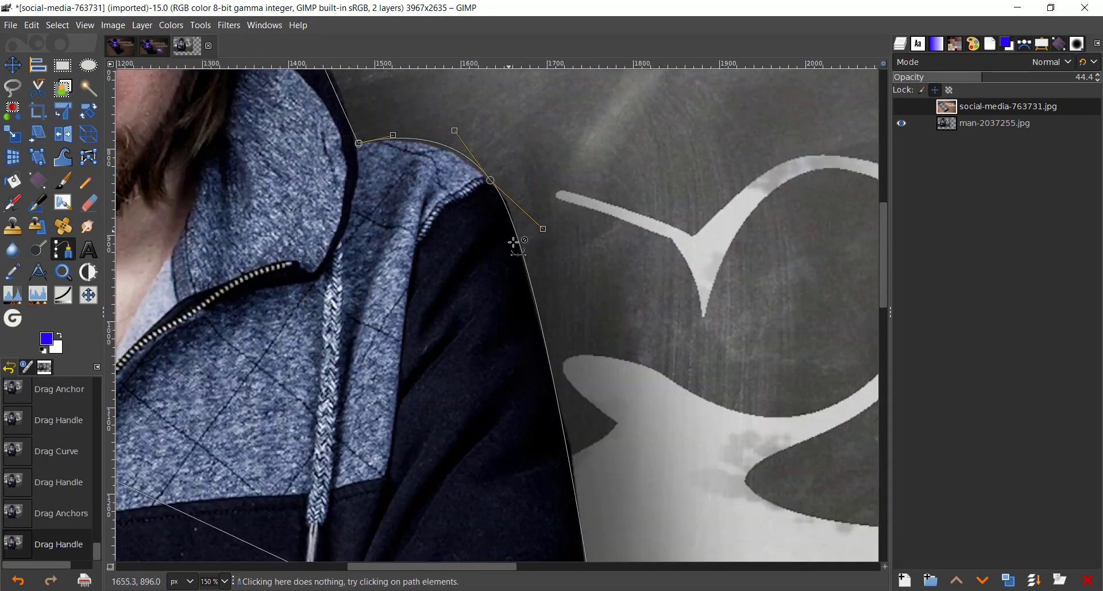
# Step: Insert an anchor midway down the right-hand sleeve, move it onto the sleeve's edge and adjust both its handles
pyautogui.scroll(4, 492, 245)
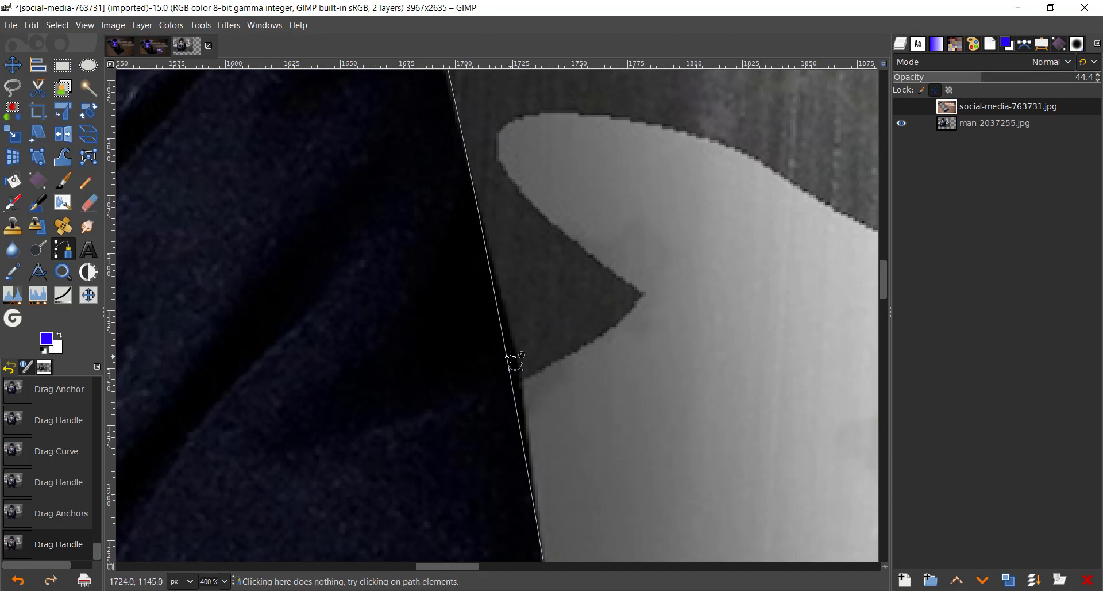
pyautogui.keyDown('ctrl'); pyautogui.click(510, 362); pyautogui.keyUp('ctrl')
pyautogui.moveTo(509, 362)
pyautogui.mouseDown()
pyautogui.moveTo(527, 362)
pyautogui.moveTo(516, 360)
pyautogui.mouseUp()
pyautogui.scroll(-2, 516, 339)
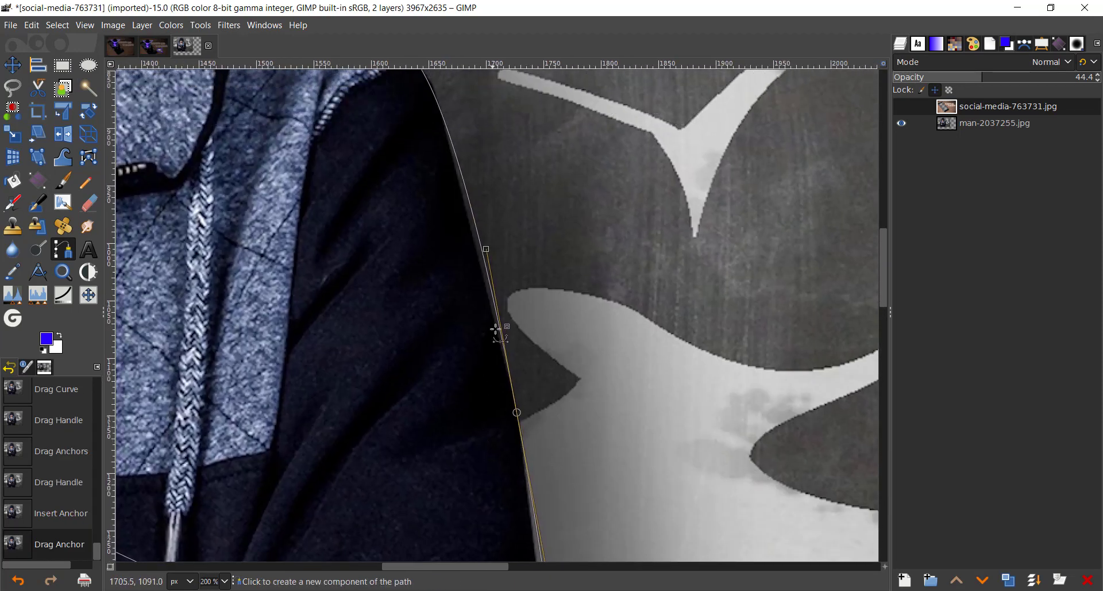
pyautogui.moveTo(486, 250); pyautogui.dragTo(474, 251)
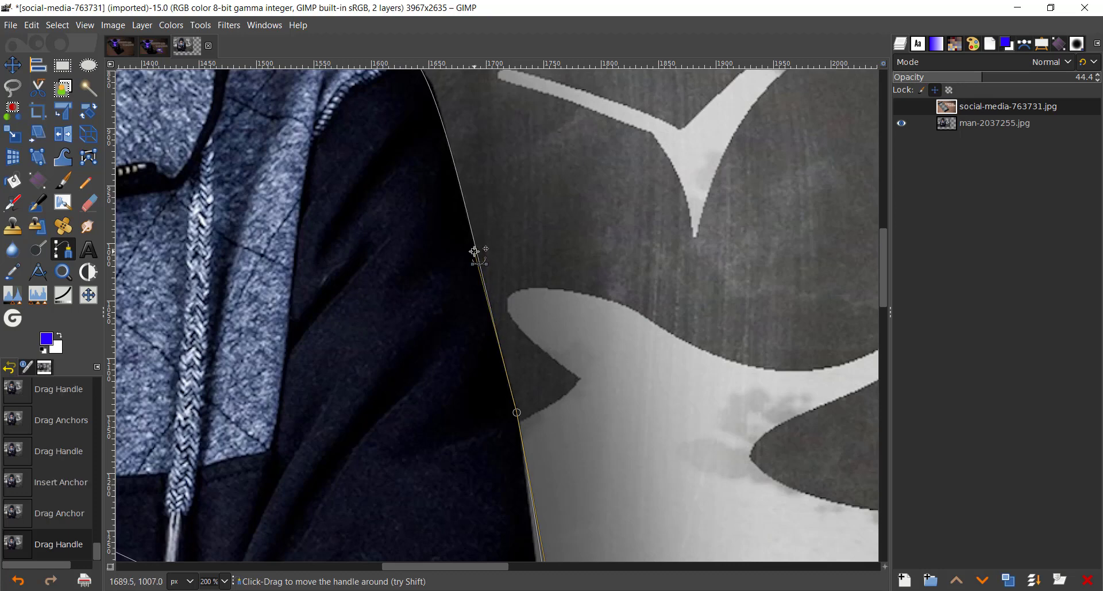
pyautogui.moveTo(518, 373); pyautogui.dragTo(474, 208)
pyautogui.scroll(-3, 475, 209)
pyautogui.hscroll(1, 474, 208)
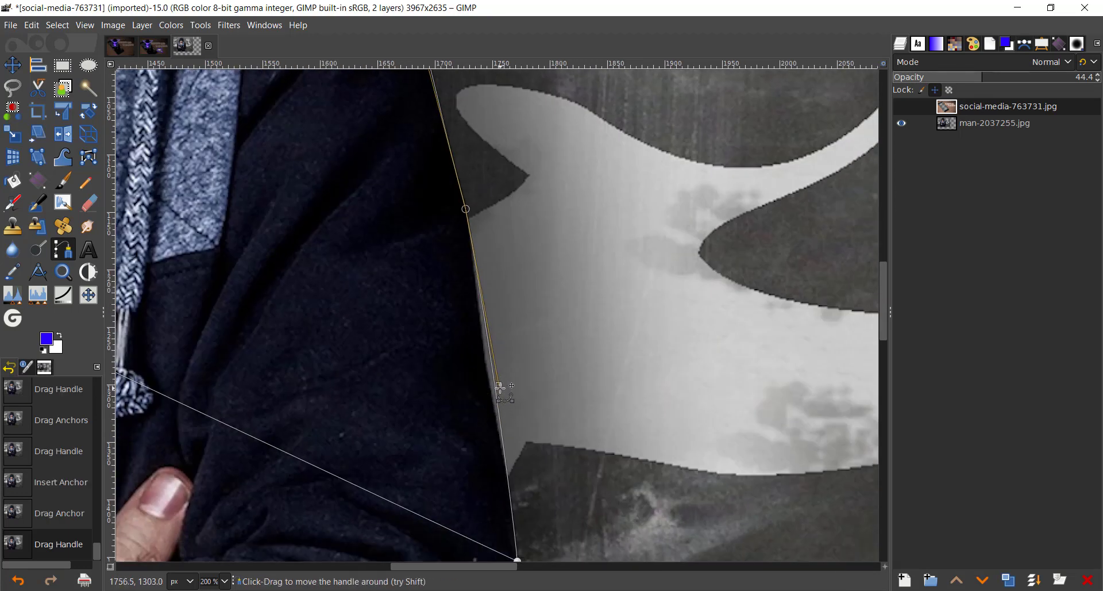
pyautogui.moveTo(499, 385); pyautogui.dragTo(492, 393)
pyautogui.keyDown('ctrl'); pyautogui.scroll(-1, 394, 266); pyautogui.keyUp('ctrl')
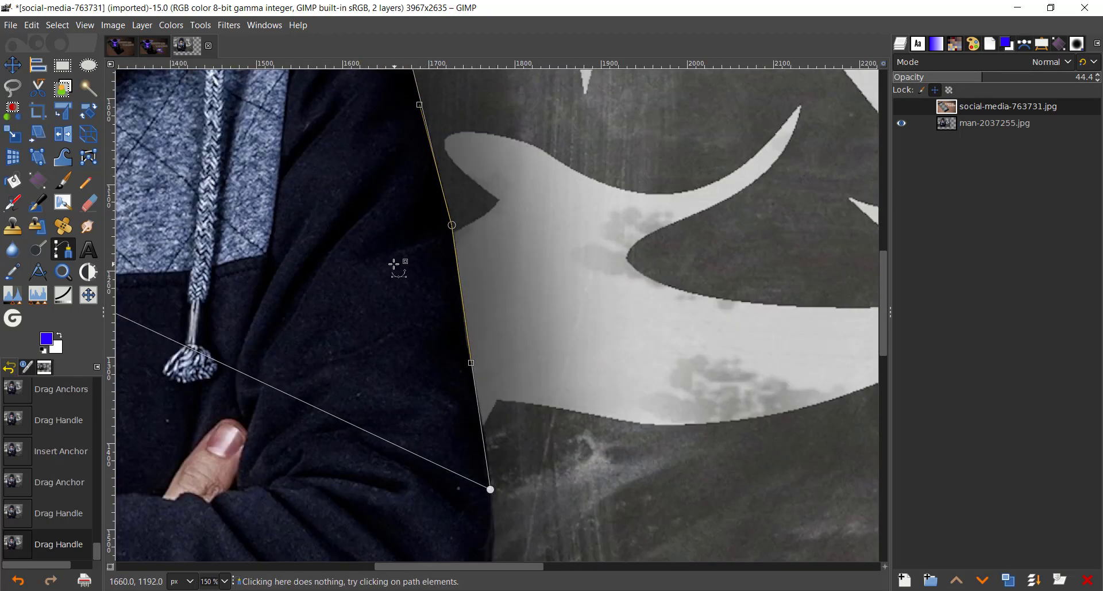
# Step: Bend the path segment along the hood's right-hand edge beside the face outward to match the fabric
pyautogui.scroll(5, 438, 389)
pyautogui.keyDown('ctrl'); pyautogui.scroll(3, 436, 343); pyautogui.keyUp('ctrl')
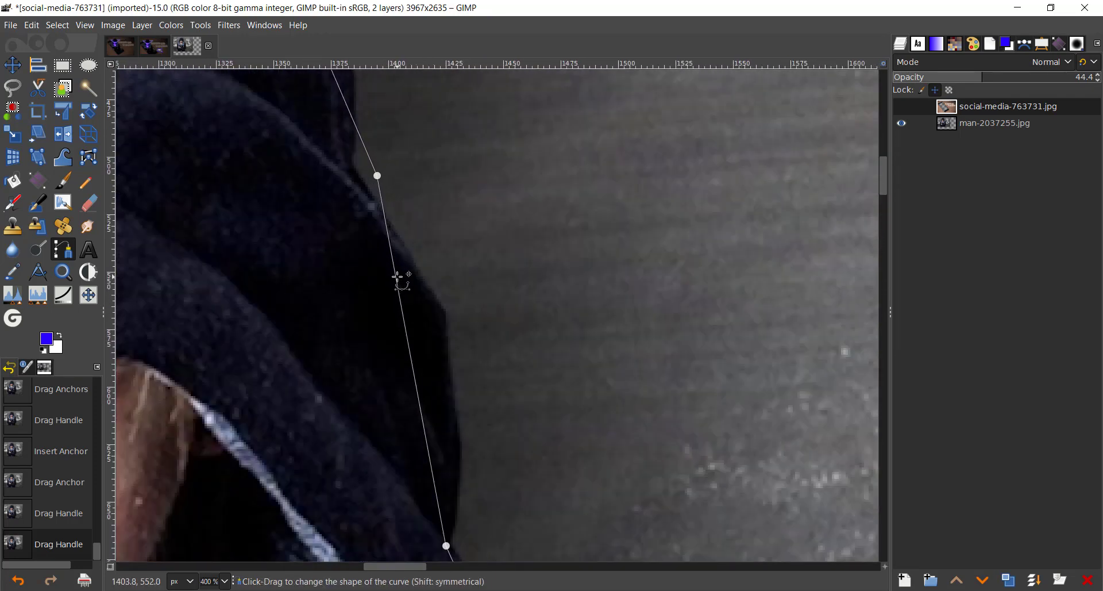
pyautogui.moveTo(402, 278); pyautogui.dragTo(373, 260)
pyautogui.moveTo(486, 282); pyautogui.dragTo(475, 345)
pyautogui.keyDown('ctrl'); pyautogui.scroll(-2, 457, 227); pyautogui.keyUp('ctrl')
# Step: Curve the path segment from the hood's upper right-hand corner down its side and adjust the handles at both ends
pyautogui.moveTo(469, 174); pyautogui.dragTo(482, 359)
pyautogui.scroll(5, 352, 290)
pyautogui.moveTo(353, 291); pyautogui.dragTo(360, 245)
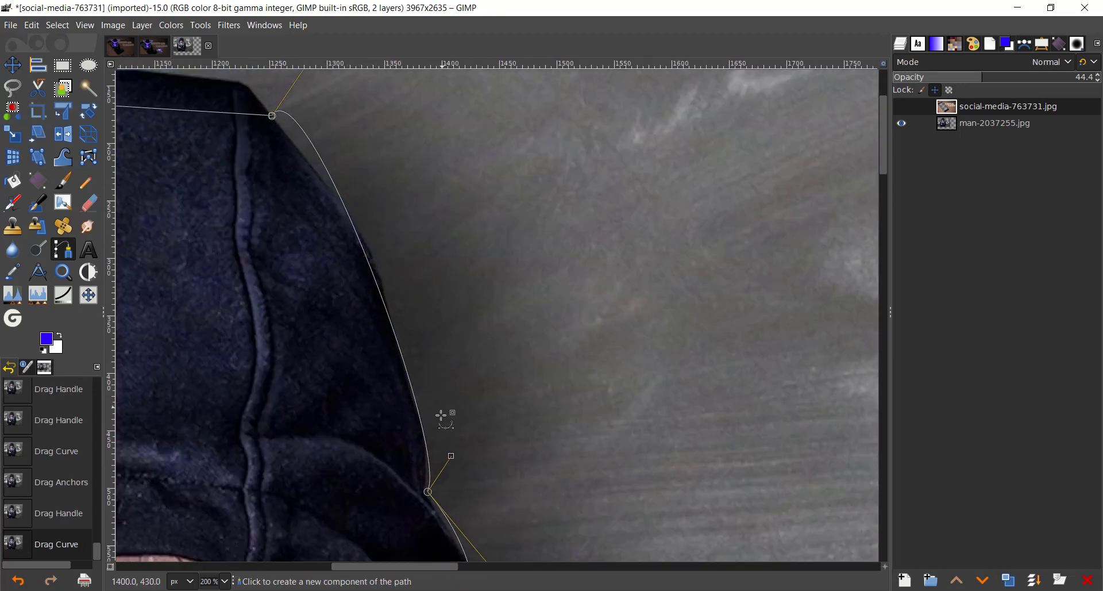
pyautogui.moveTo(447, 447); pyautogui.dragTo(404, 290)
pyautogui.scroll(4, 322, 211)
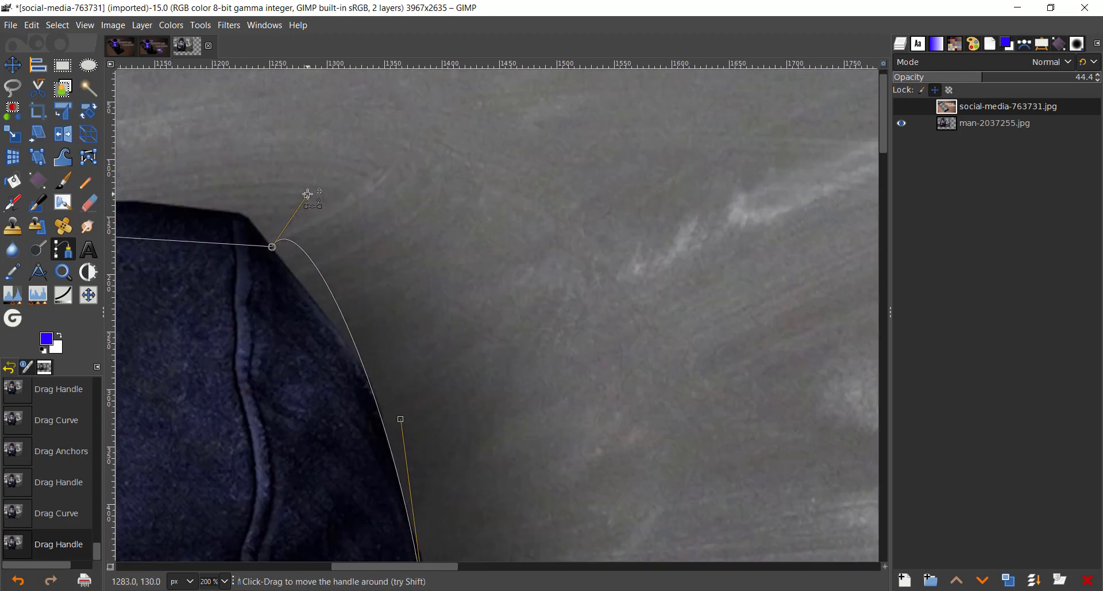
pyautogui.moveTo(307, 195); pyautogui.dragTo(358, 325)
# Step: Bend the straight path segment across the top of the hood into an arch between its two corners
pyautogui.scroll(3, 359, 325)
pyautogui.hscroll(-8, 359, 325)
pyautogui.moveTo(592, 374); pyautogui.dragTo(569, 322)
pyautogui.moveTo(348, 356); pyautogui.dragTo(381, 322)
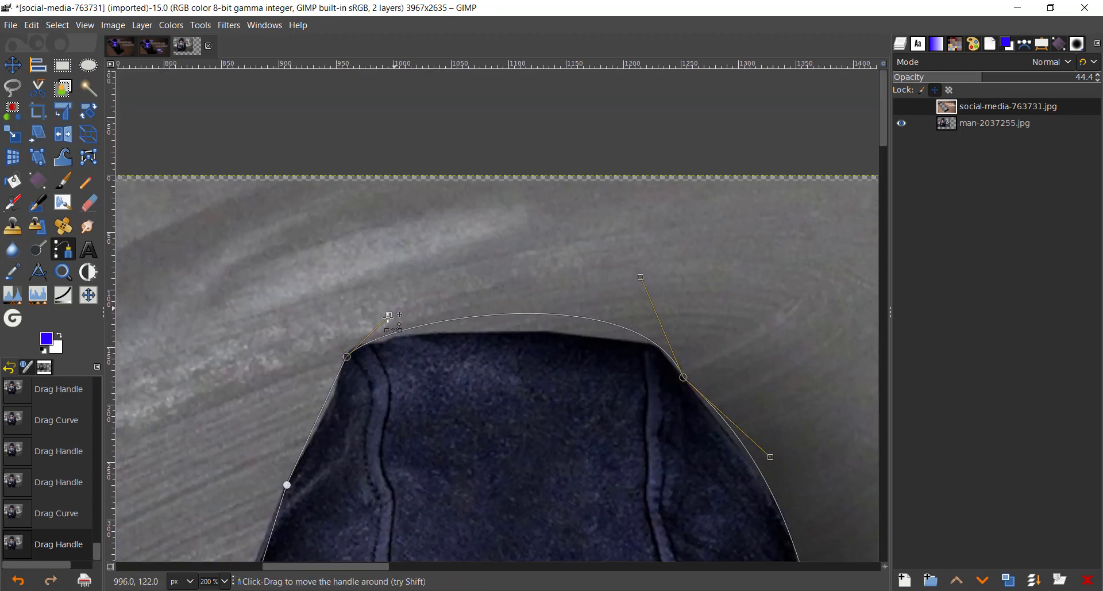
# Step: Insert anchors at the middle of the hood's top and near its right-hand corner and fit them to the edge
pyautogui.click(517, 318)
pyautogui.keyDown('ctrl'); pyautogui.click(517, 318); pyautogui.keyUp('ctrl')
pyautogui.moveTo(517, 317); pyautogui.dragTo(511, 329)
pyautogui.moveTo(435, 332); pyautogui.dragTo(423, 325)
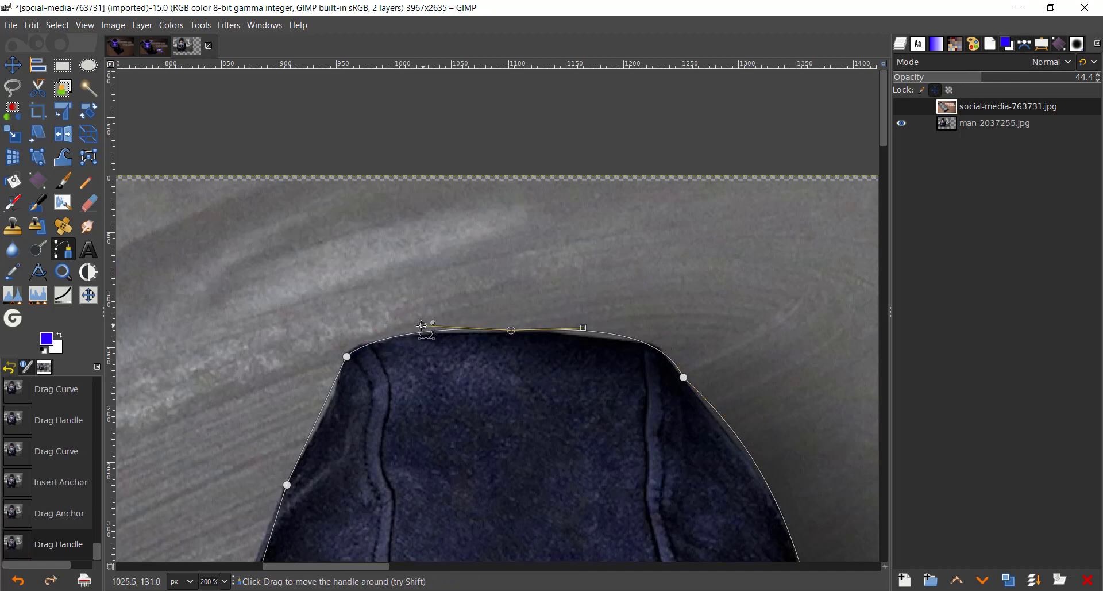
pyautogui.moveTo(628, 338); pyautogui.dragTo(655, 343)
pyautogui.keyDown('ctrl'); pyautogui.click(627, 339); pyautogui.keyUp('ctrl')
# Step: Insert an anchor on the hood's upper left-hand edge and bend the longer segment below it outward
pyautogui.scroll(-5, 646, 342)
pyautogui.hscroll(-3, 646, 342)
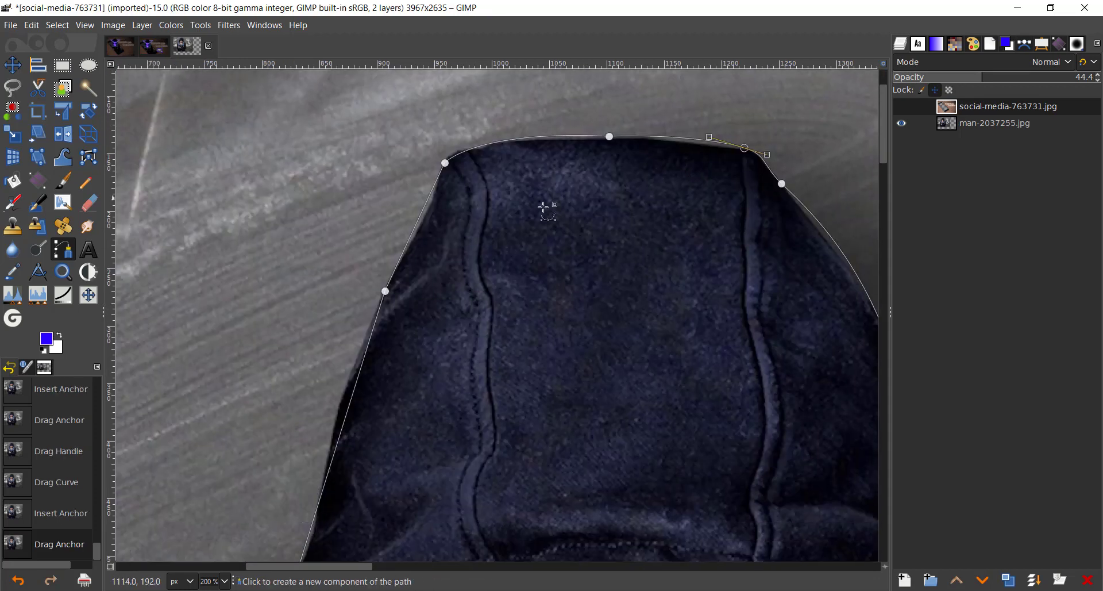
pyautogui.keyDown('ctrl'); pyautogui.click(426, 221); pyautogui.keyUp('ctrl')
pyautogui.scroll(-5, 423, 216)
pyautogui.hscroll(-3, 424, 217)
pyautogui.moveTo(404, 245); pyautogui.dragTo(389, 250)
pyautogui.scroll(-5, 403, 294)
pyautogui.hscroll(-2, 403, 294)
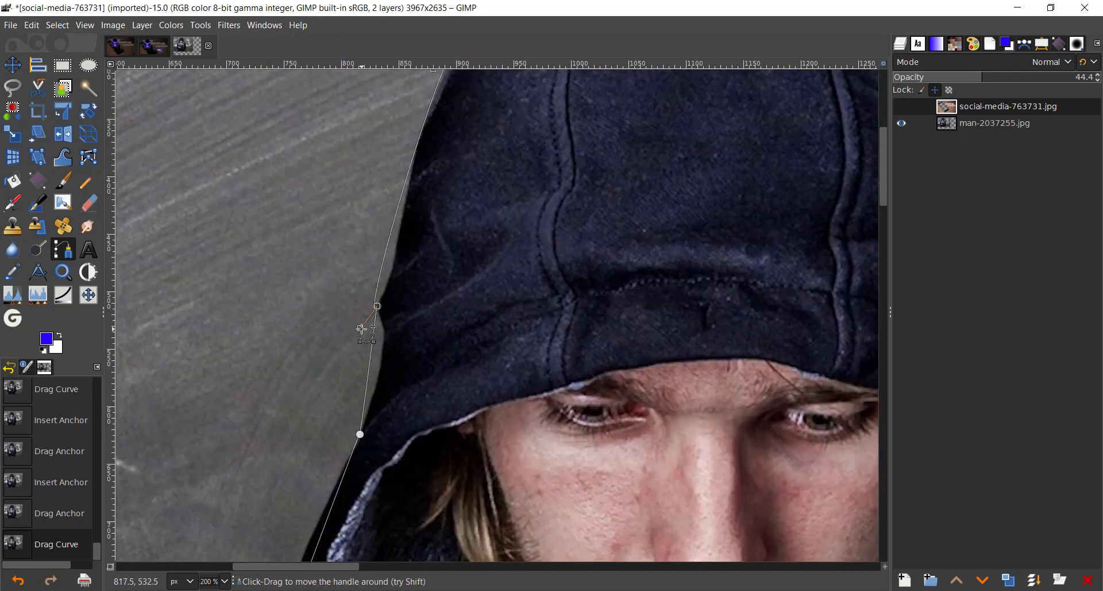
# Step: Insert another anchor halfway down the hood's left-hand edge and adjust the neighbouring handles to follow the fabric
pyautogui.moveTo(360, 329); pyautogui.dragTo(400, 164)
pyautogui.scroll(5, 446, 278)
pyautogui.hscroll(-3, 446, 279)
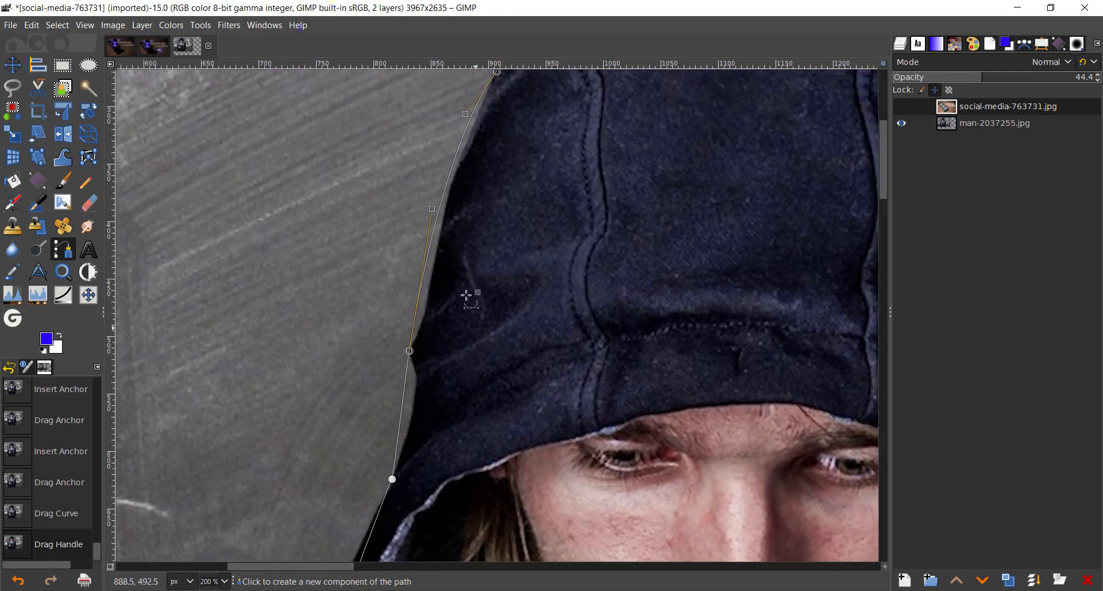
pyautogui.keyDown('ctrl'); pyautogui.click(442, 216); pyautogui.keyUp('ctrl')
pyautogui.moveTo(432, 254); pyautogui.dragTo(431, 301)
pyautogui.click(408, 349)
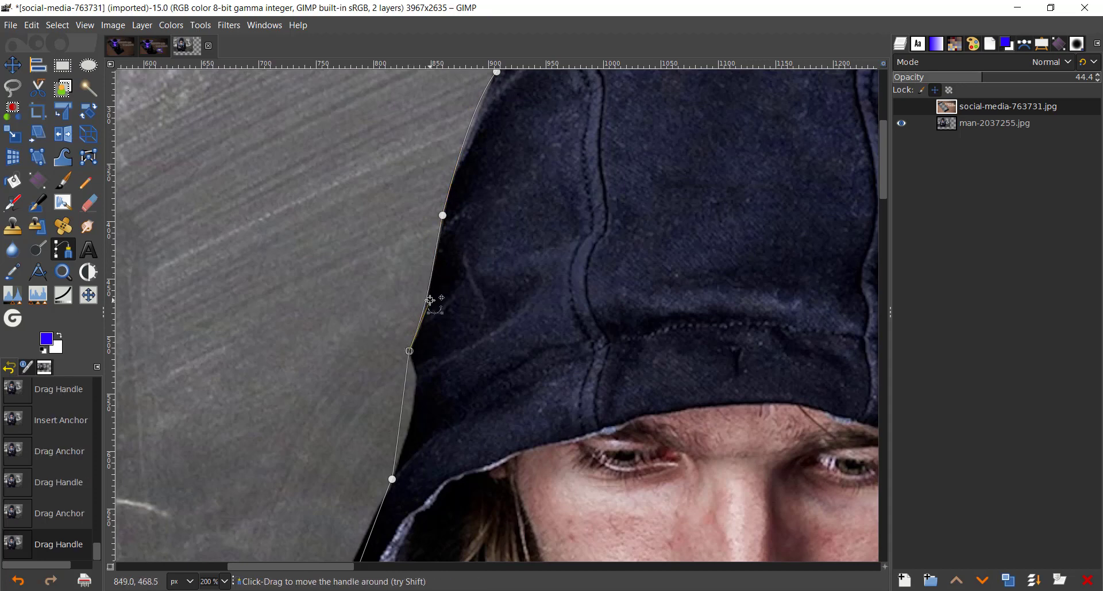
# Step: Insert an anchor in the inward fold on the hood's left-hand edge and move it onto the fabric
pyautogui.scroll(-3, 431, 279)
pyautogui.hscroll(-1, 431, 279)
pyautogui.keyDown('ctrl'); pyautogui.click(423, 249); pyautogui.keyUp('ctrl')
pyautogui.moveTo(423, 249); pyautogui.dragTo(431, 240)
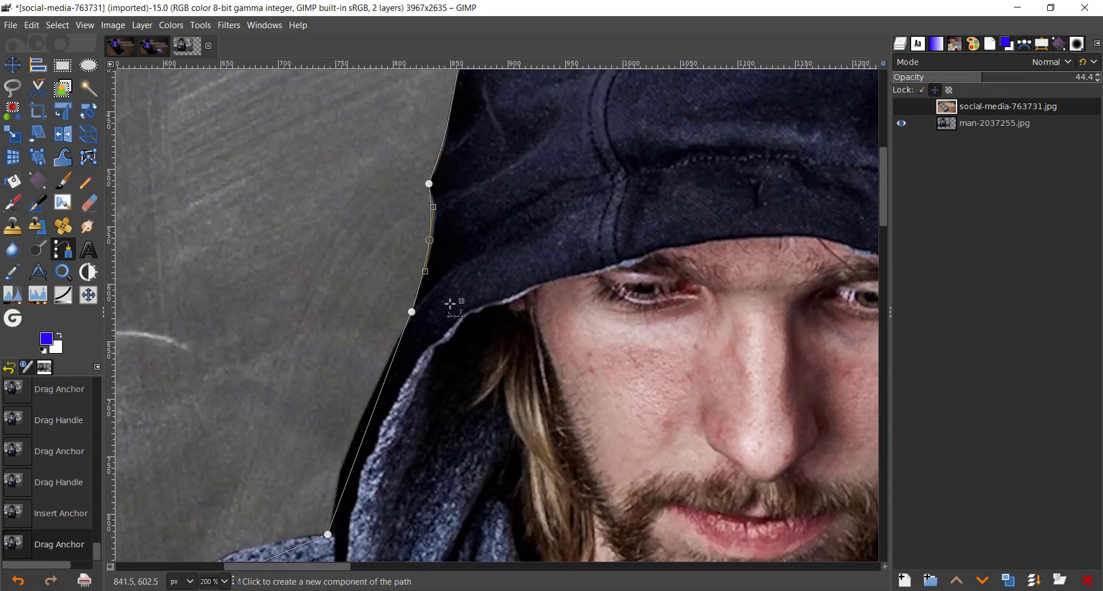
# Step: Curve the path segment along the hood's lower left-hand edge down to where it meets the shoulder
pyautogui.scroll(-3, 453, 303)
pyautogui.hscroll(-1, 453, 302)
pyautogui.moveTo(419, 287); pyautogui.dragTo(374, 370)
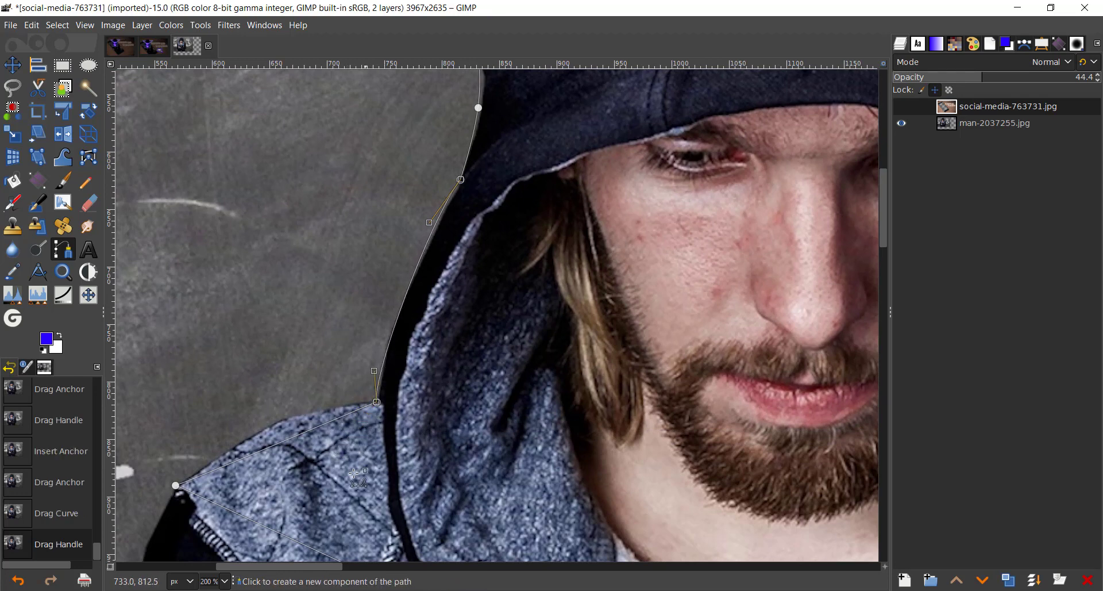
# Step: Bend the path segment over the left-hand shoulder and adjust its handles to match the shoulder's curve
pyautogui.scroll(-2, 374, 372)
pyautogui.hscroll(-1, 374, 372)
pyautogui.moveTo(315, 332); pyautogui.dragTo(277, 321)
pyautogui.moveTo(164, 354); pyautogui.dragTo(280, 314)
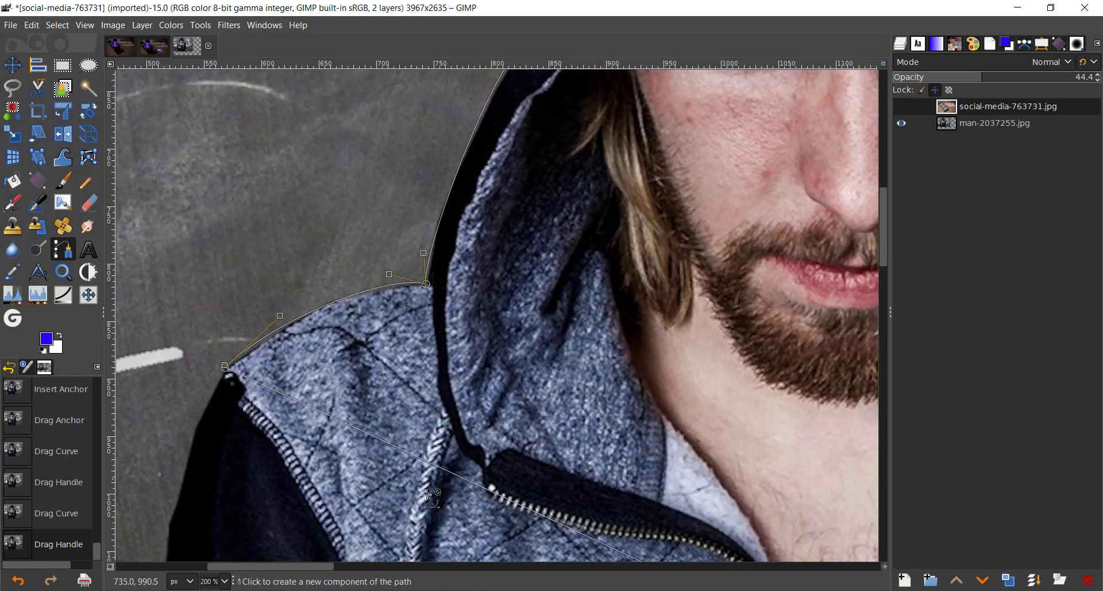
# Step: Examine the whole path around the man's hood, shoulders and sleeve for its fit to the figure
pyautogui.scroll(-5, 444, 491)
pyautogui.scroll(2, 629, 493)
pyautogui.scroll(-2, 552, 487)
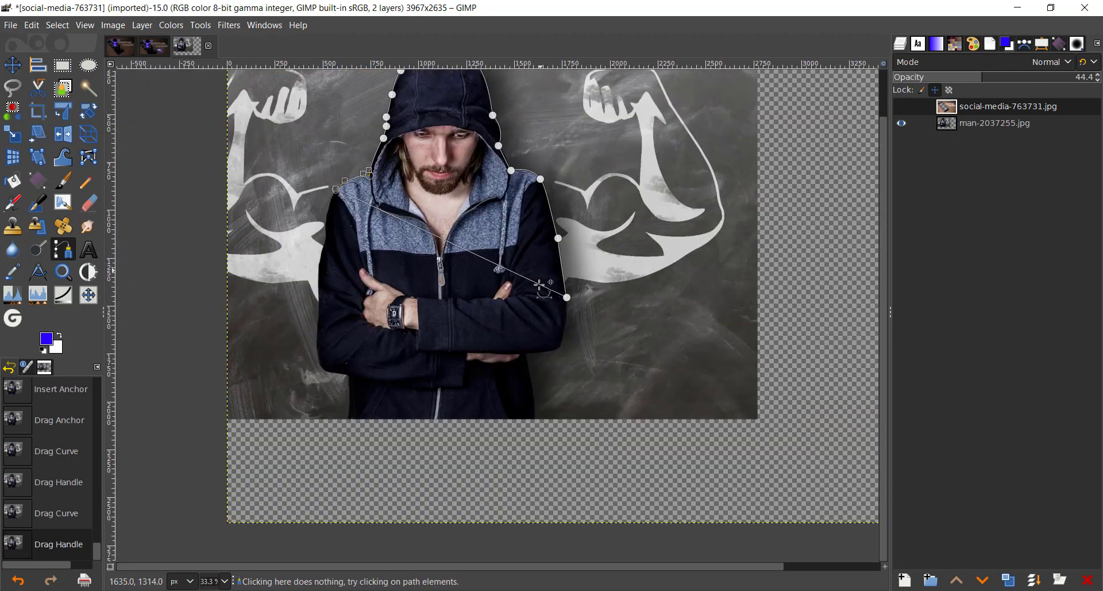
pyautogui.scroll(5, 554, 264)
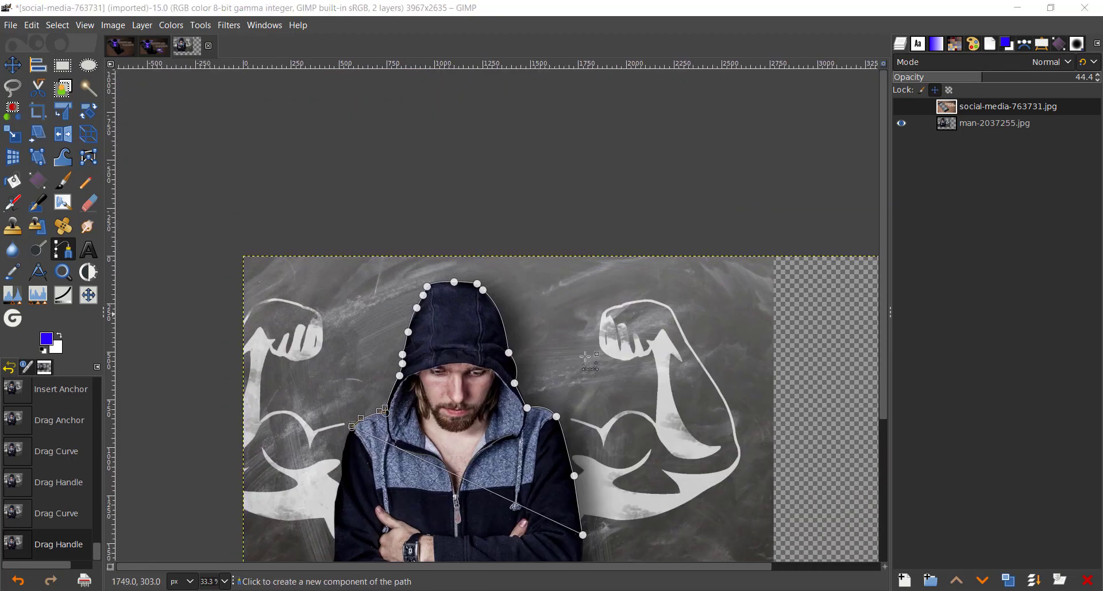
pyautogui.moveTo(579, 392); pyautogui.dragTo(439, 272)
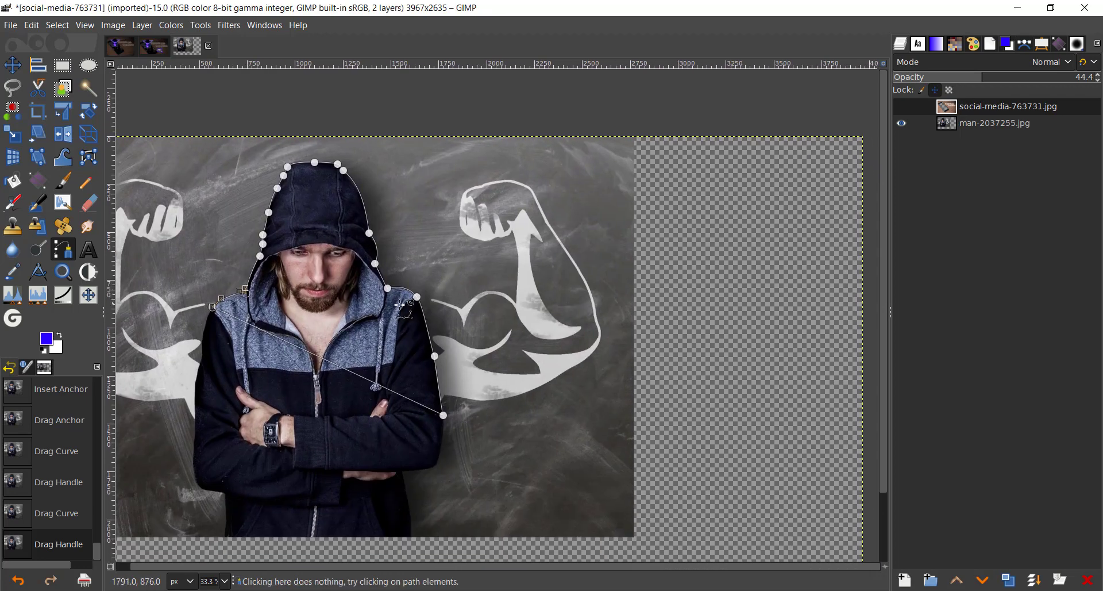
pyautogui.moveTo(287, 269); pyautogui.dragTo(324, 348)
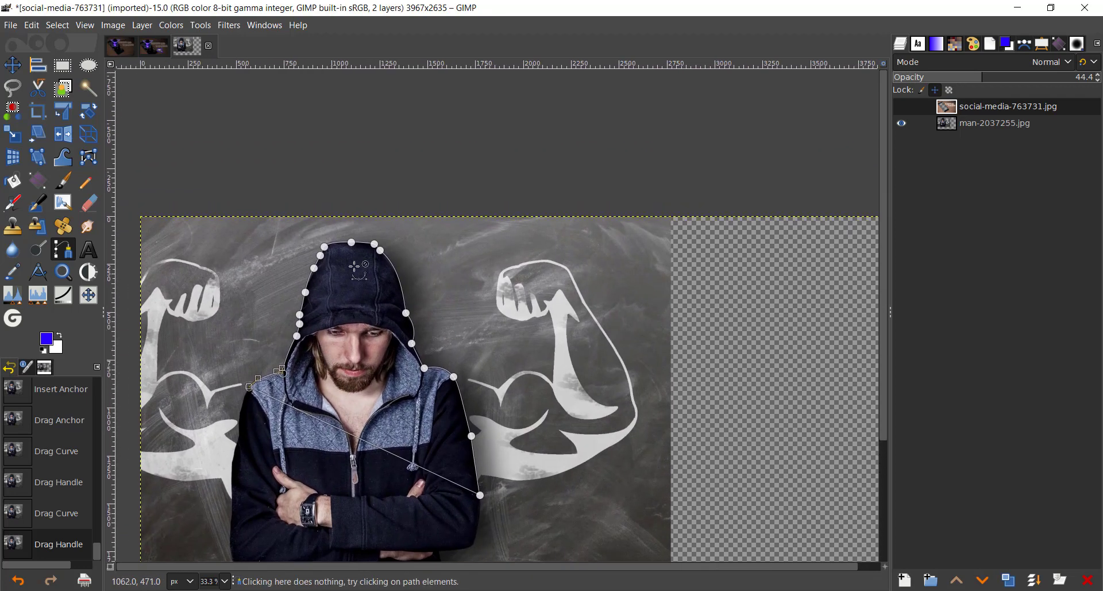
pyautogui.scroll(4, 353, 263)
pyautogui.moveTo(294, 205); pyautogui.dragTo(392, 235)
pyautogui.scroll(-3, 603, 413)
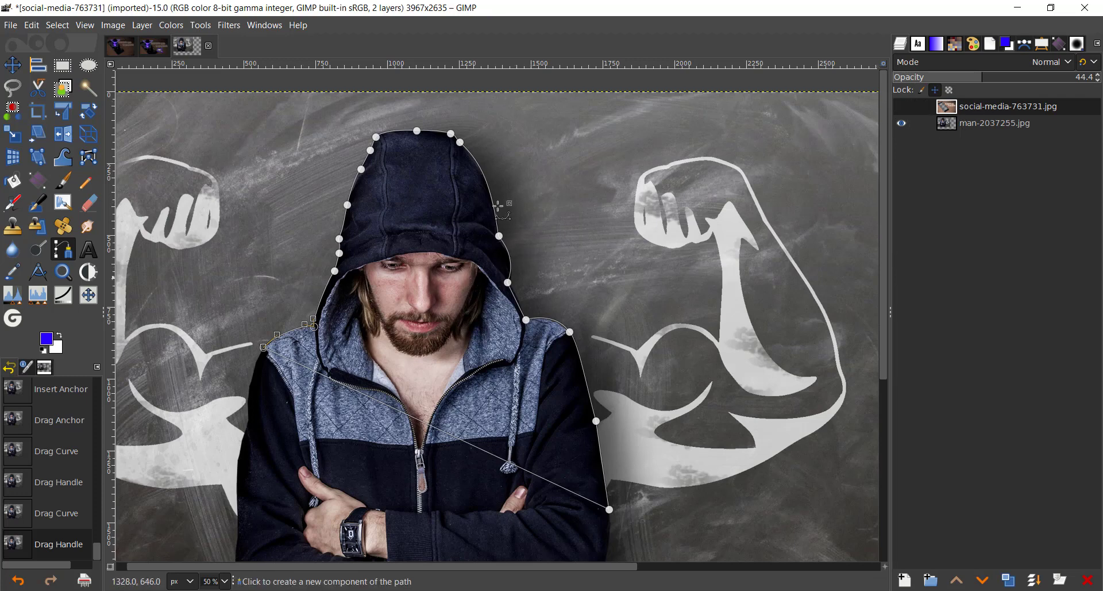
# Step: Make the social-media-763731.jpg layer visible again above the man photo
pyautogui.scroll(3, 498, 208)
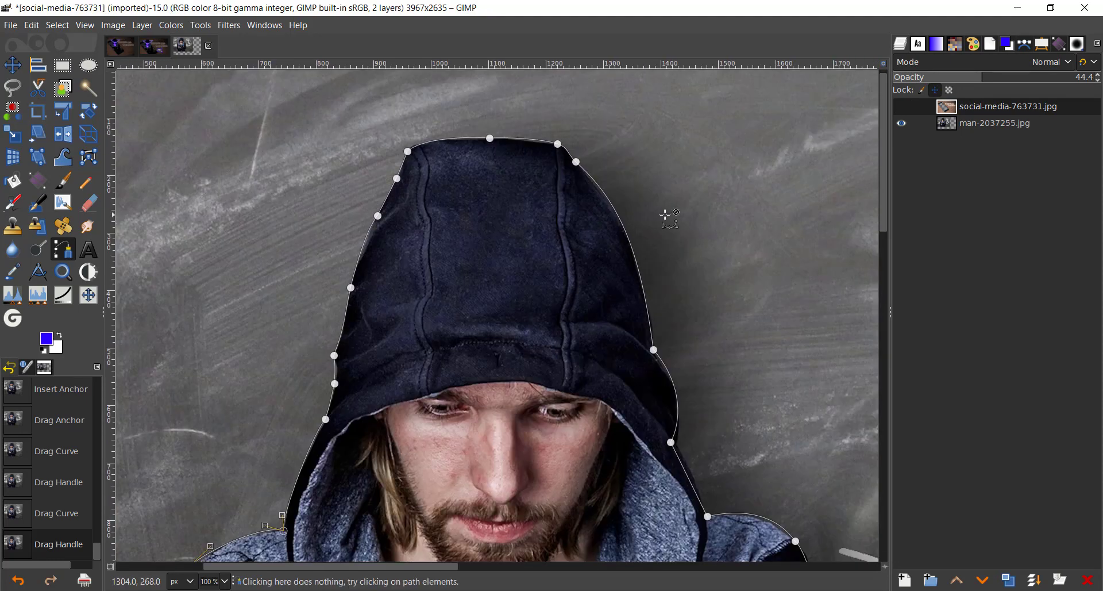
pyautogui.scroll(-3, 667, 215)
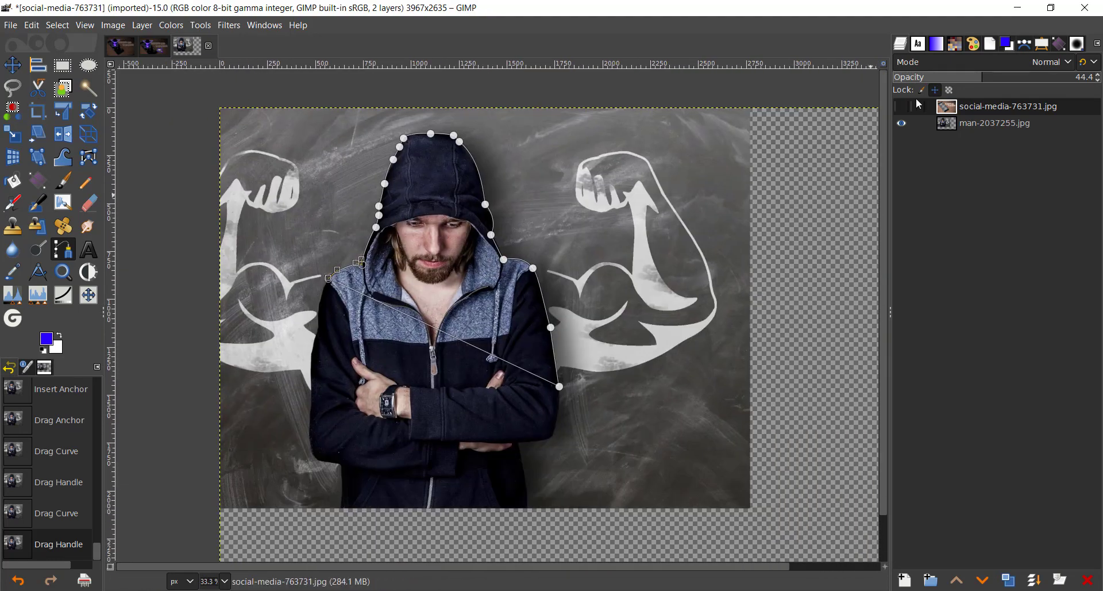
pyautogui.click(902, 106)
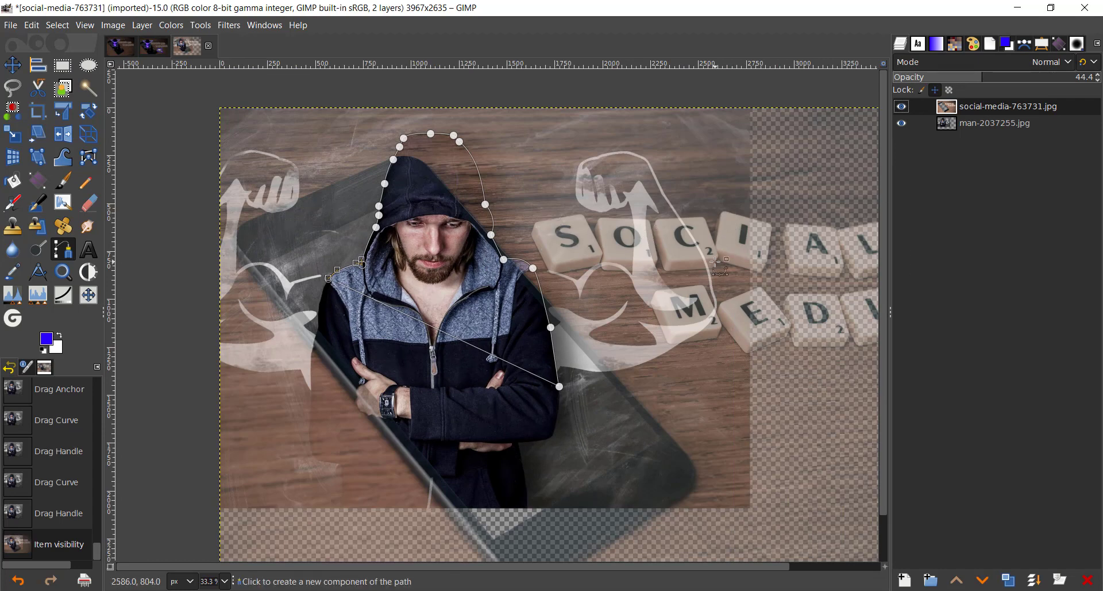
pyautogui.hotkey('ctrl', 'z')
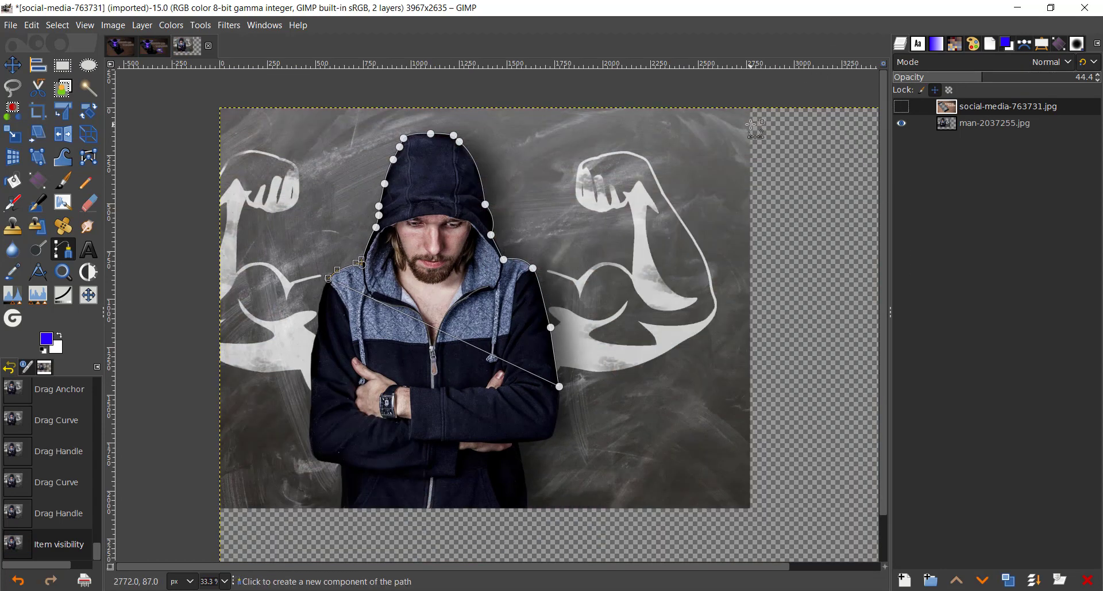
pyautogui.click(901, 105)
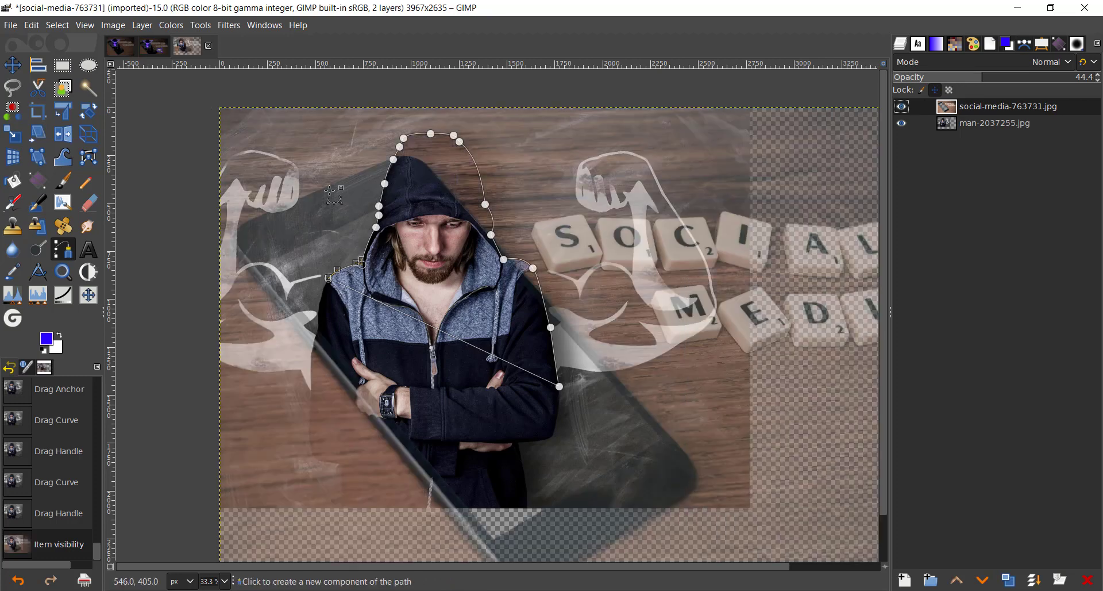
# Step: Convert the hood and shoulder path to a selection and clear that area from the social-media-763731.jpg layer
pyautogui.click(379, 213)
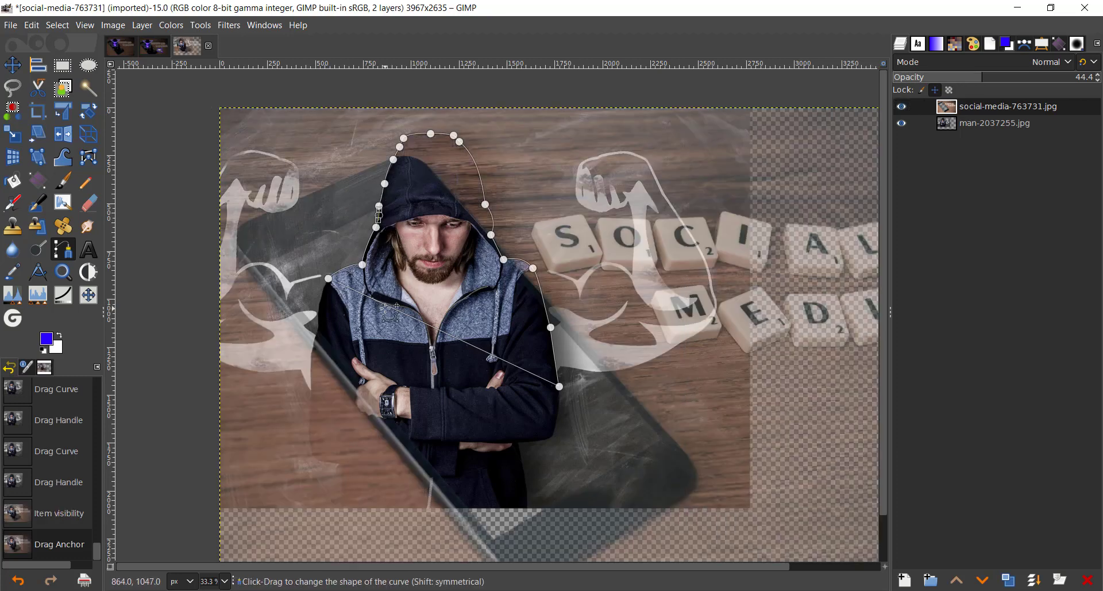
pyautogui.hotkey('shift', 'v')
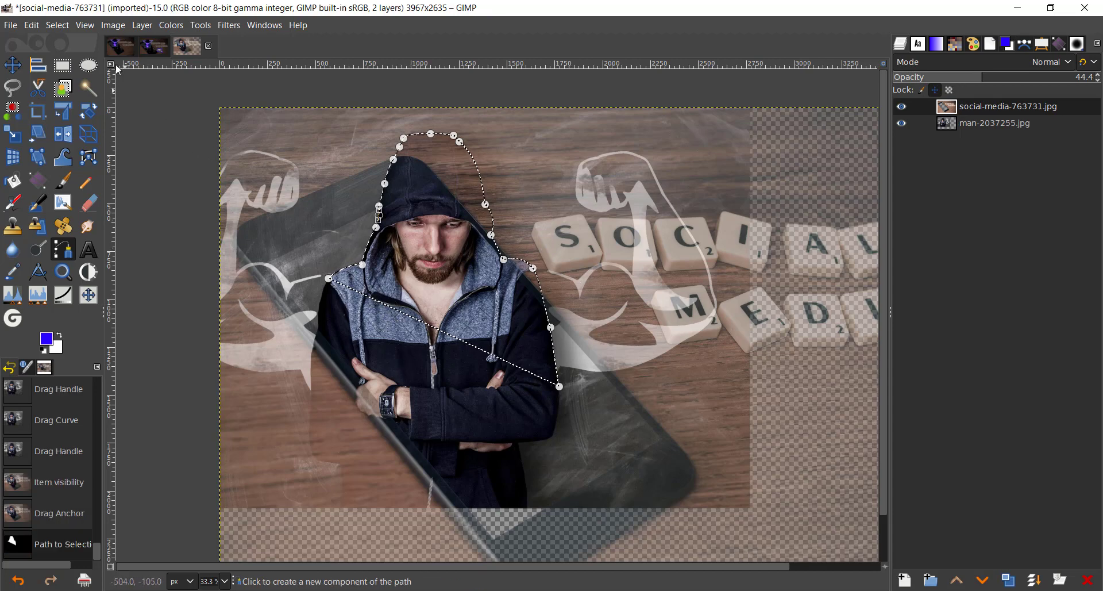
pyautogui.click(32, 26)
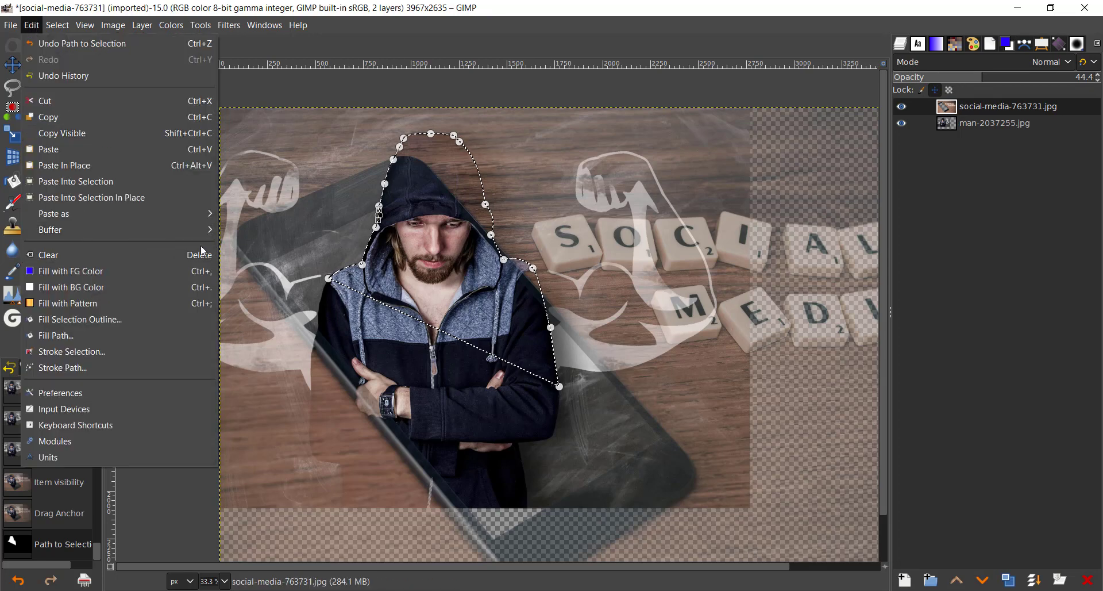
pyautogui.click(148, 260)
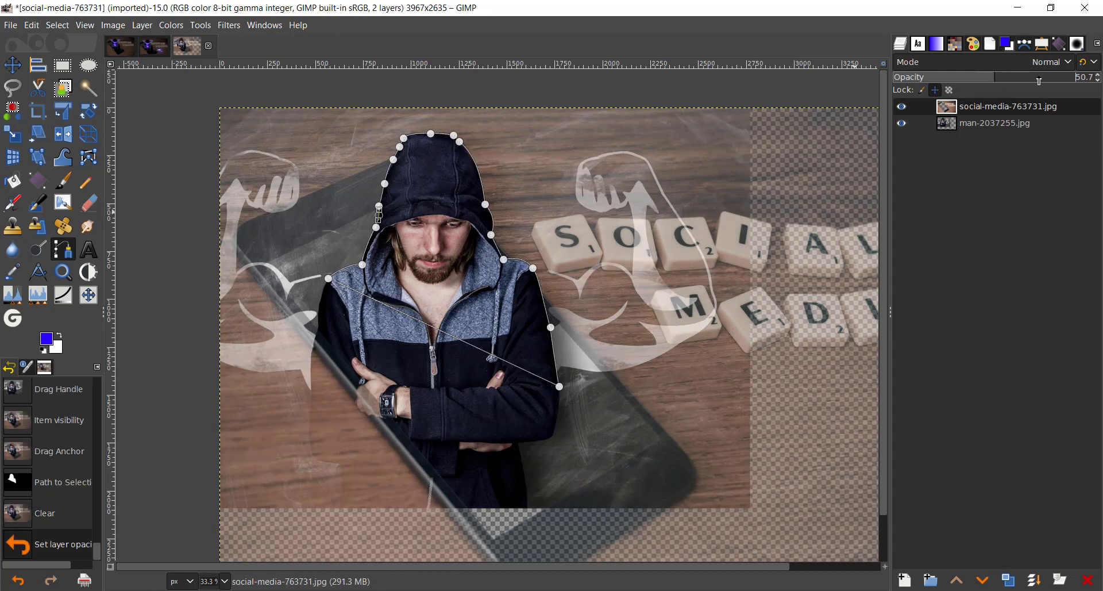
# Step: Raise the social-media-763731.jpg layer's opacity to 100 and deselect everything, leaving the layer in its original position
pyautogui.moveTo(995, 80); pyautogui.dragTo(1099, 77)
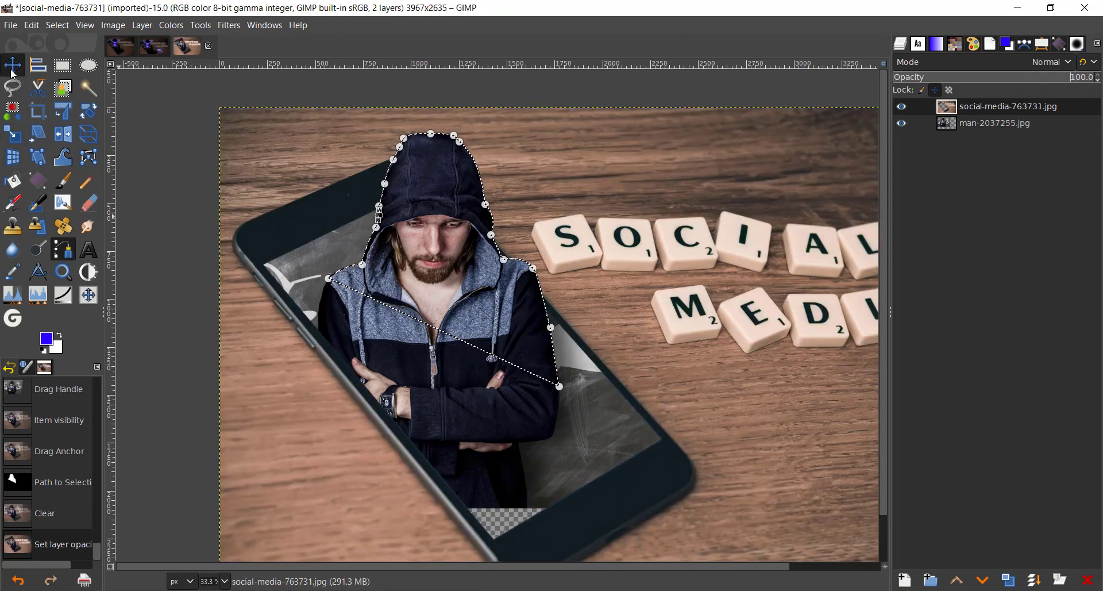
pyautogui.moveTo(133, 101); pyautogui.dragTo(177, 143)
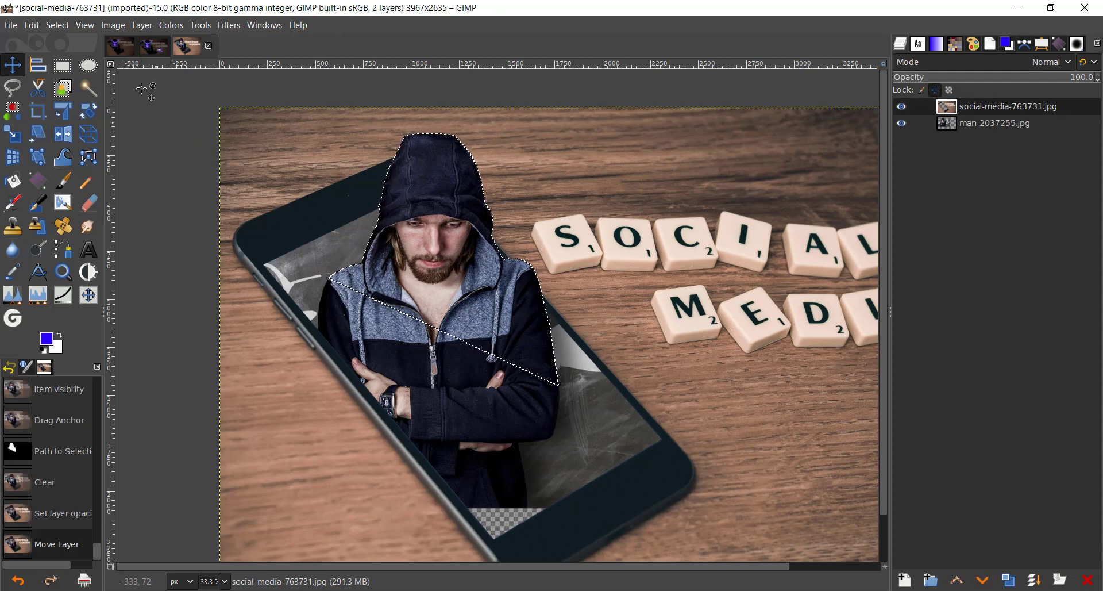
pyautogui.hotkey('ctrl', 'z')
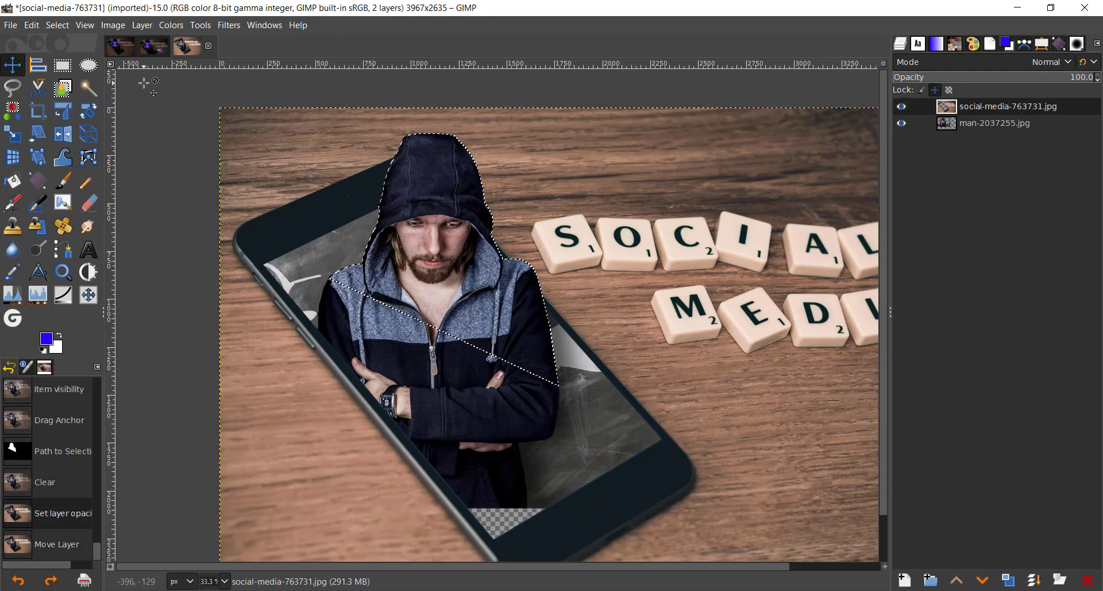
pyautogui.click(36, 26)
pyautogui.moveTo(56, 25)
pyautogui.click(70, 60)
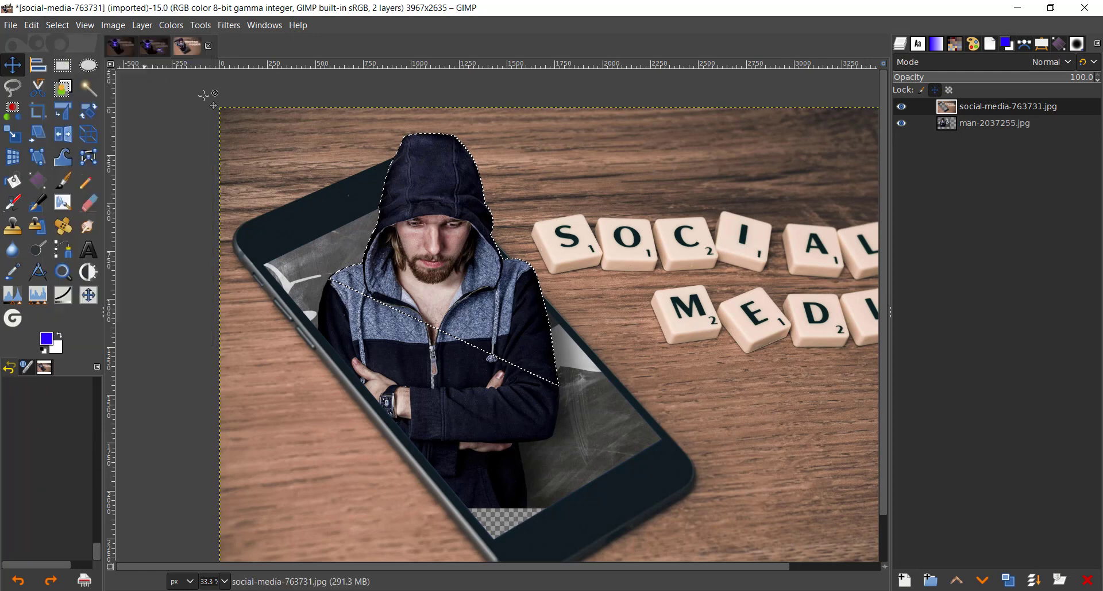
# Step: Examine the pop-out composite across the whole picture and up close at the lower end of the phone screen
pyautogui.moveTo(588, 271); pyautogui.dragTo(512, 268)
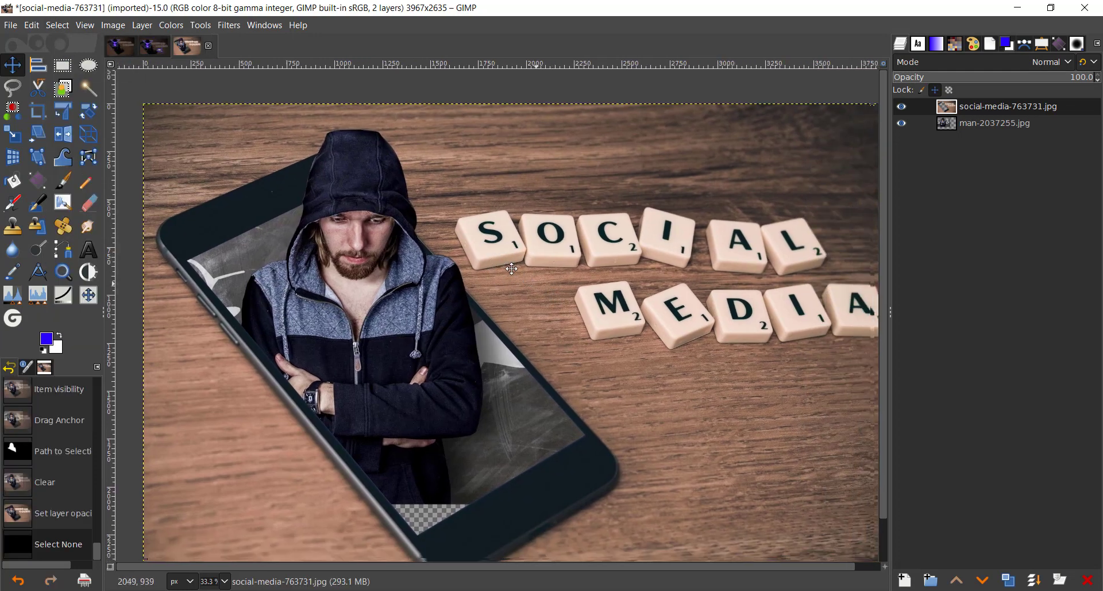
pyautogui.hscroll(2, 512, 268)
pyautogui.scroll(-1, 402, 230)
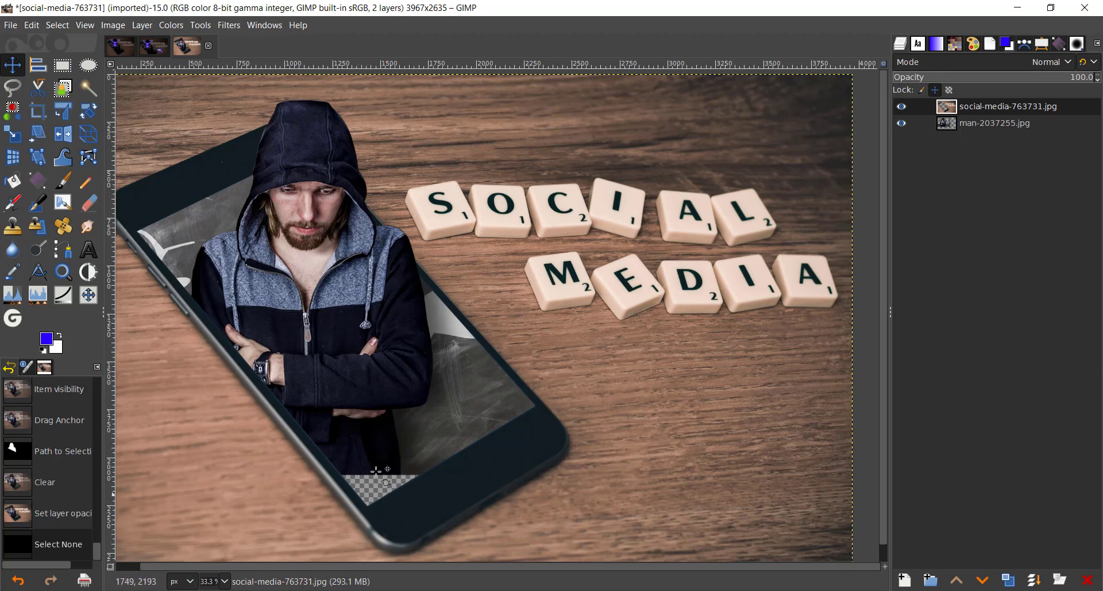
pyautogui.scroll(2, 367, 490)
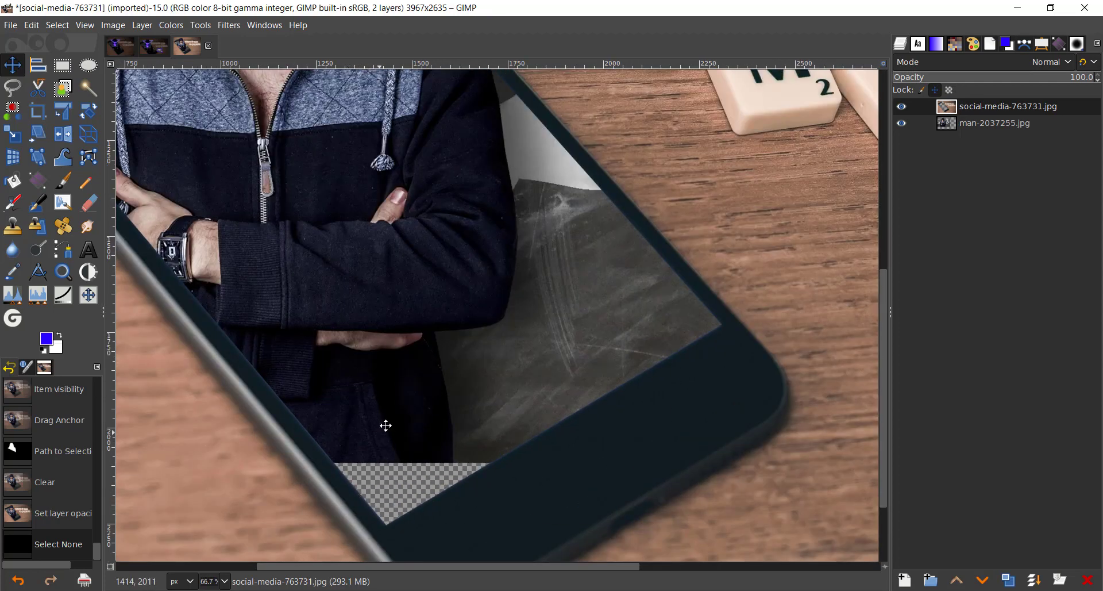
pyautogui.moveTo(384, 426); pyautogui.dragTo(436, 386)
pyautogui.scroll(-2, 413, 391)
pyautogui.scroll(2, 390, 359)
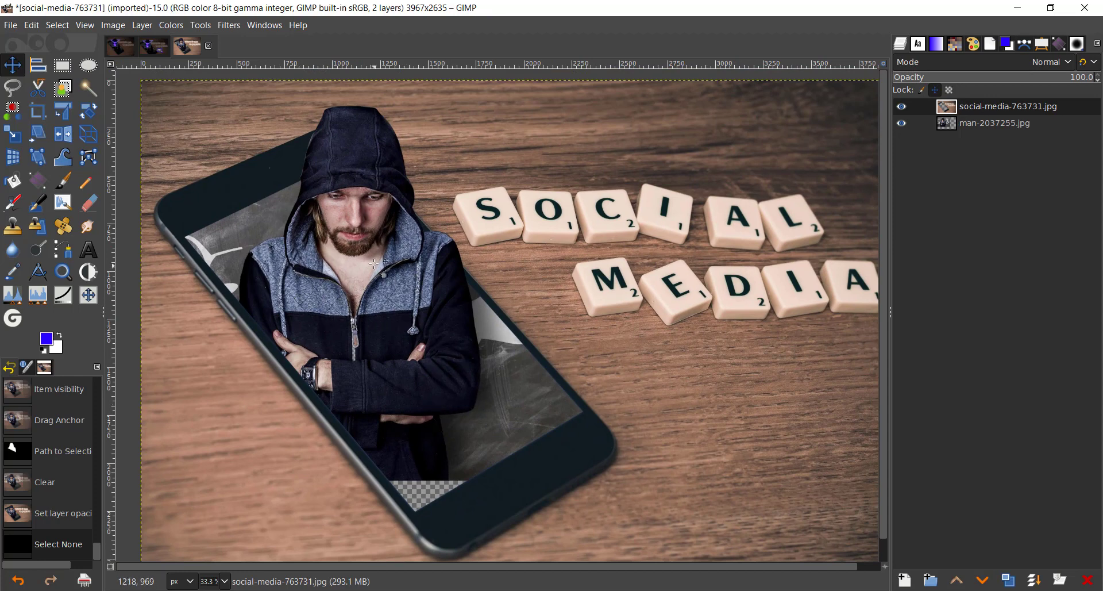
pyautogui.moveTo(315, 267); pyautogui.dragTo(349, 362)
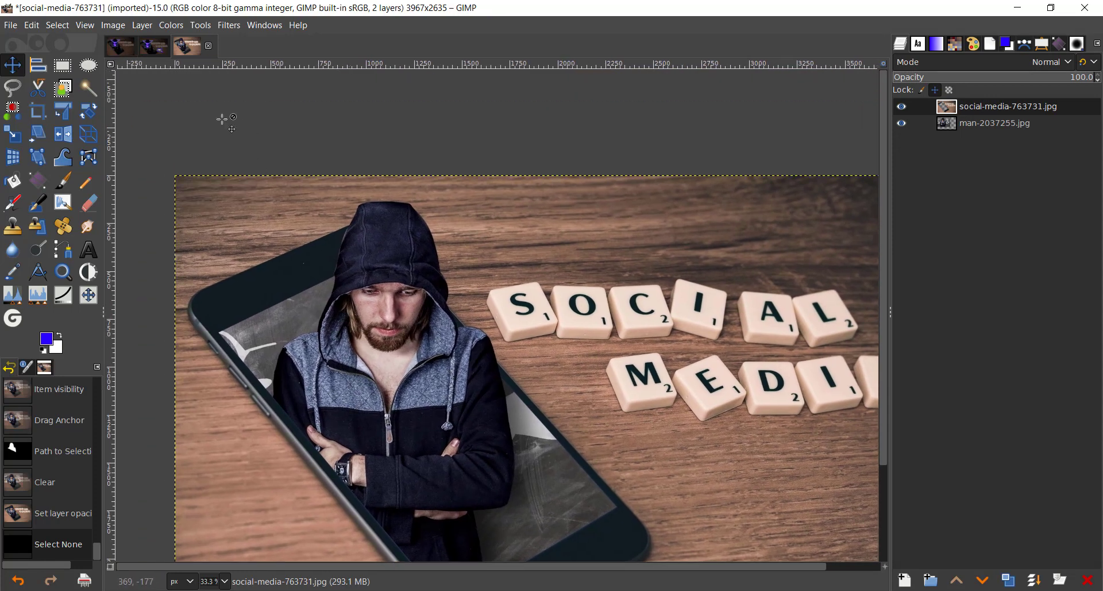
# Step: Study the neon triangle and face glow in the finished example image, and return to the hood area of the working image
pyautogui.click(125, 50)
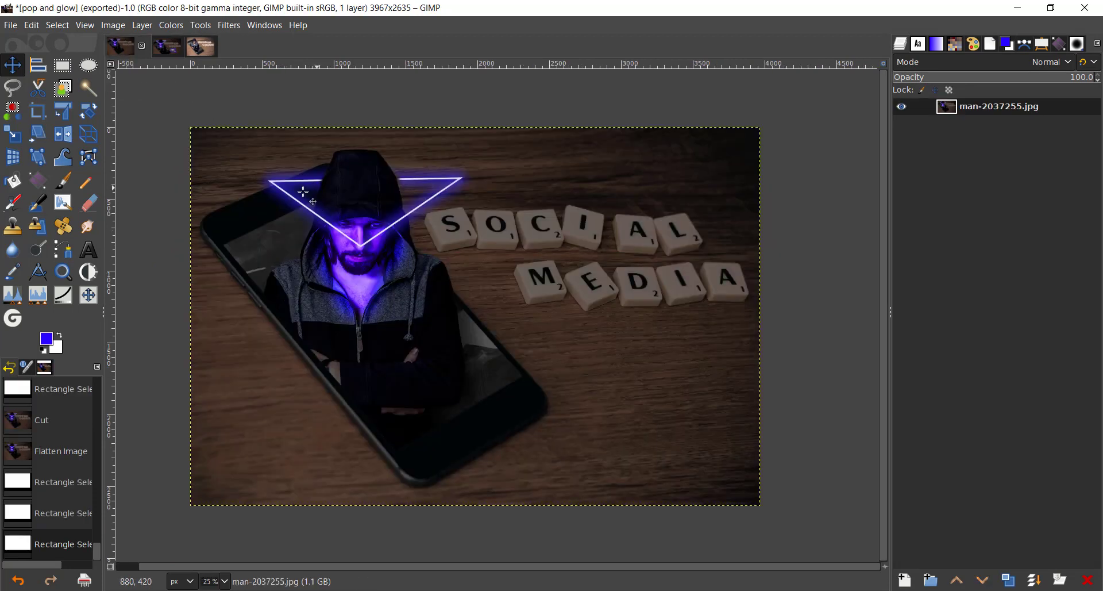
pyautogui.scroll(2, 348, 222)
pyautogui.moveTo(369, 286); pyautogui.dragTo(392, 330)
pyautogui.scroll(-2, 413, 325)
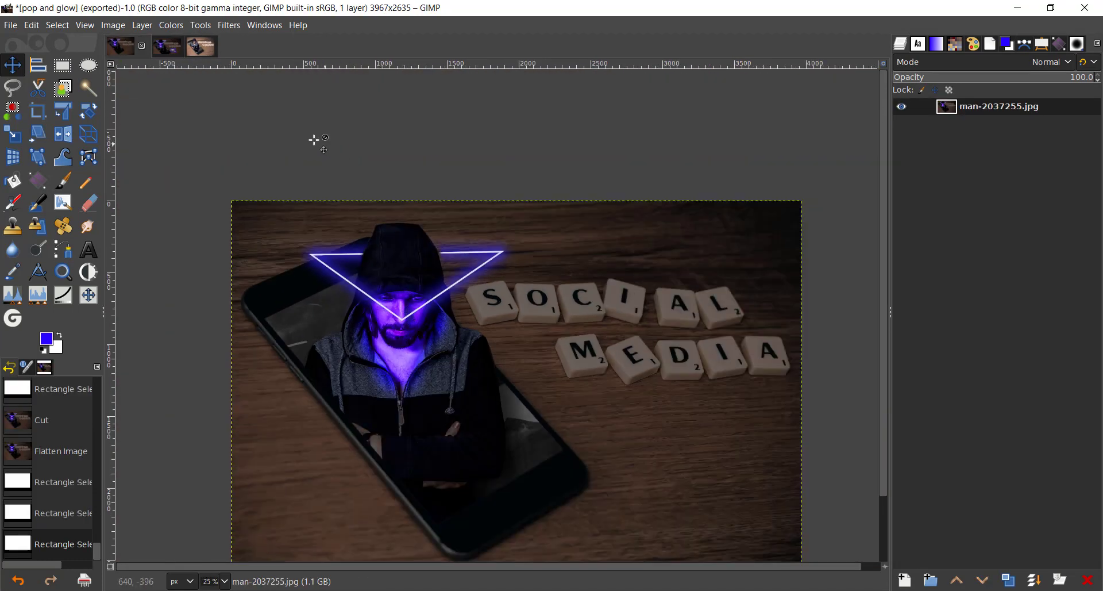
pyautogui.click(198, 50)
pyautogui.scroll(-1, 443, 391)
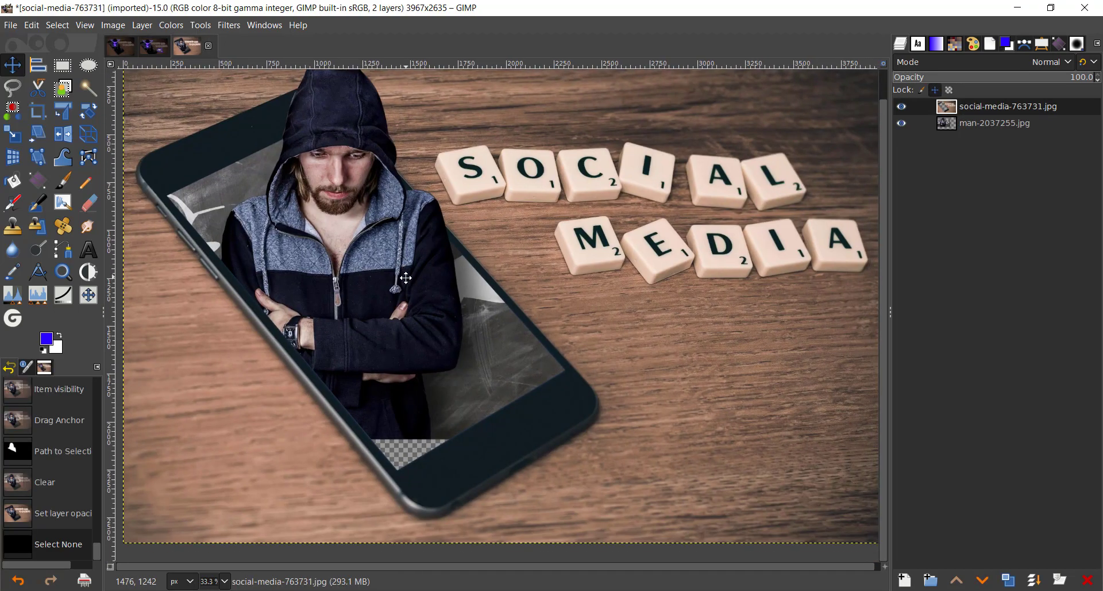
pyautogui.scroll(3, 424, 374)
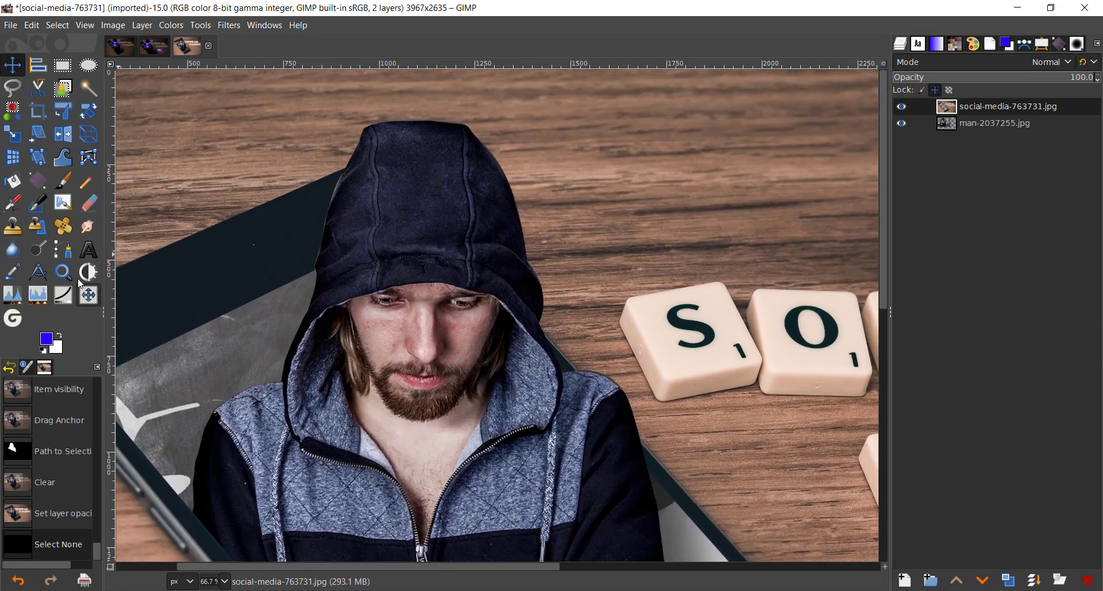
# Step: Activate the Paths tool and accept the blue 2800ff as the foreground color
pyautogui.press('b')
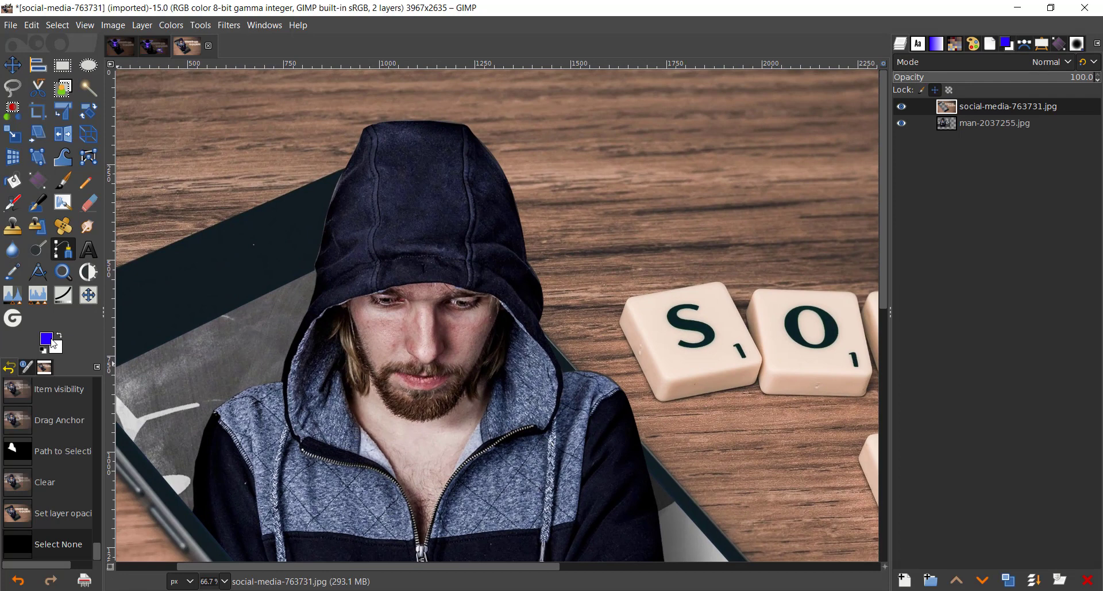
pyautogui.click(52, 340)
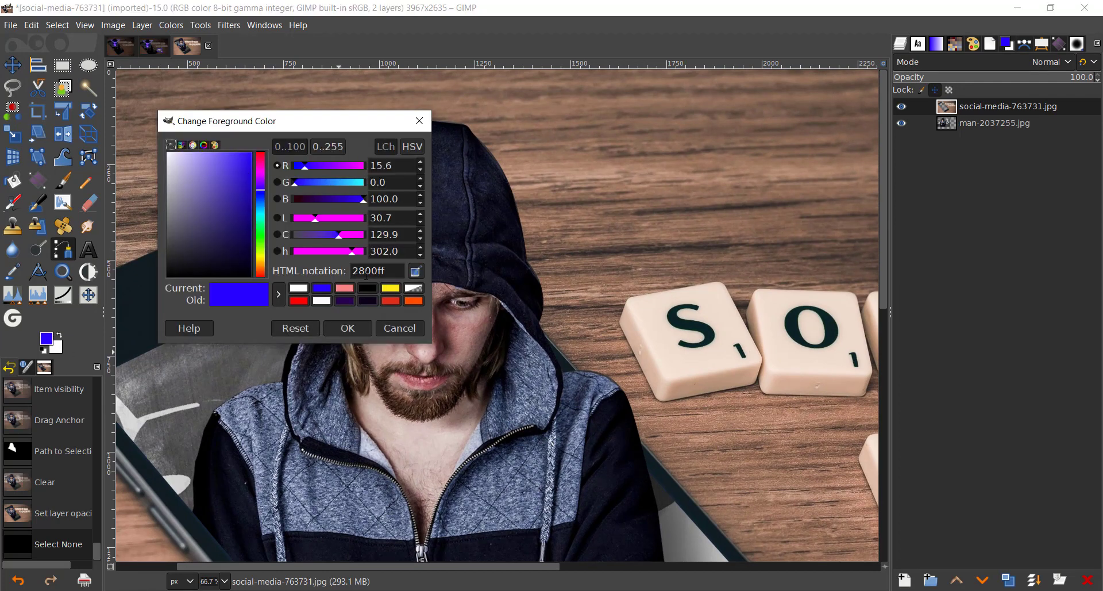
pyautogui.click(363, 325)
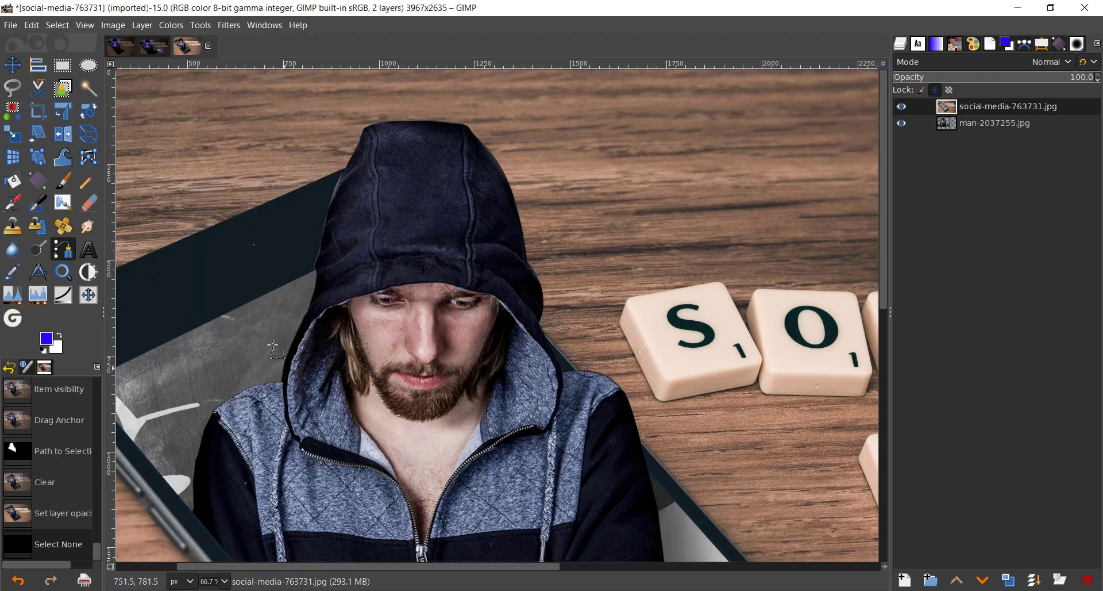
# Step: Draw a closed triangular path with two corners beside the hood at equal height and the third on the man's nose
pyautogui.click(230, 216)
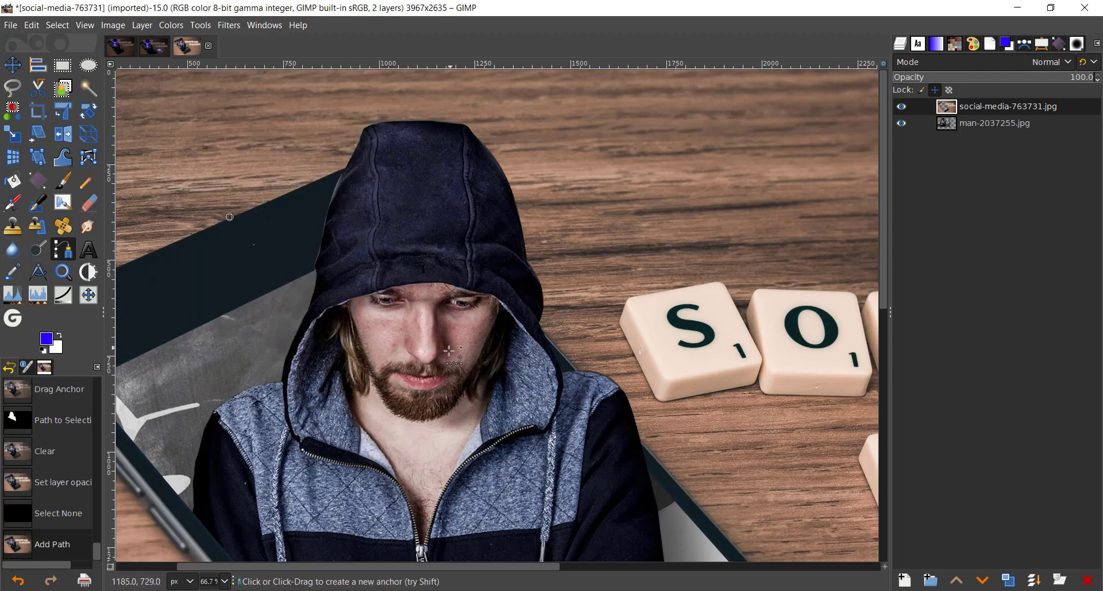
pyautogui.click(426, 348)
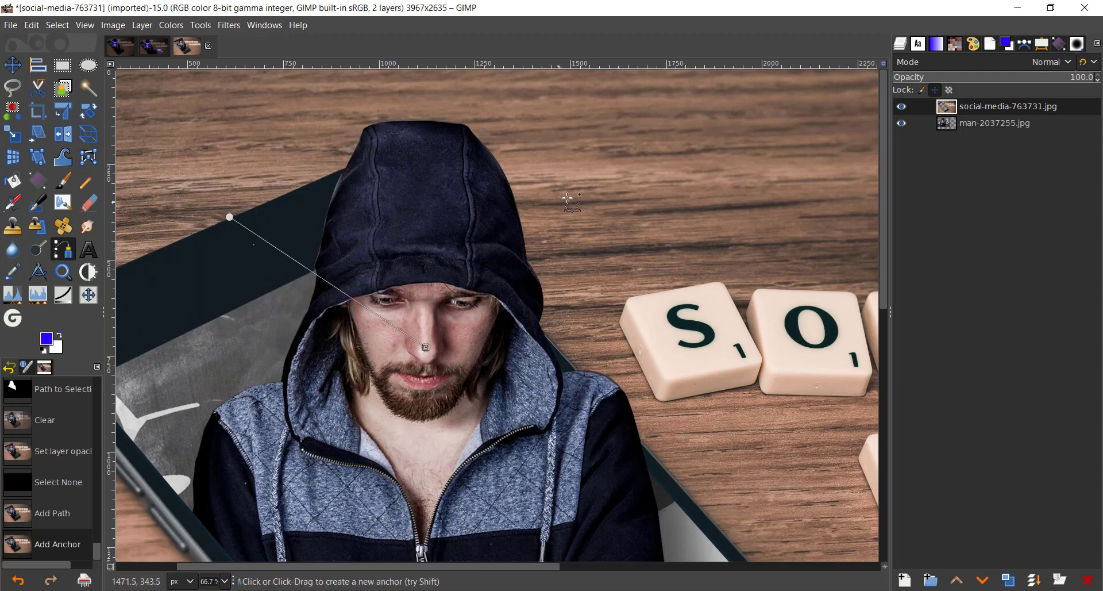
pyautogui.click(616, 216)
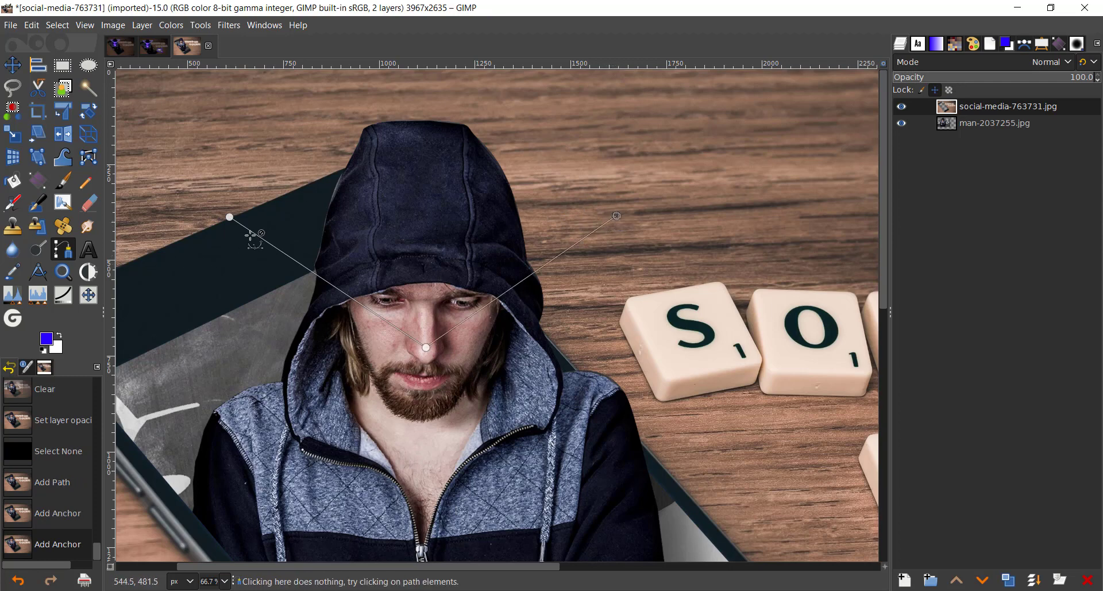
pyautogui.click(229, 217)
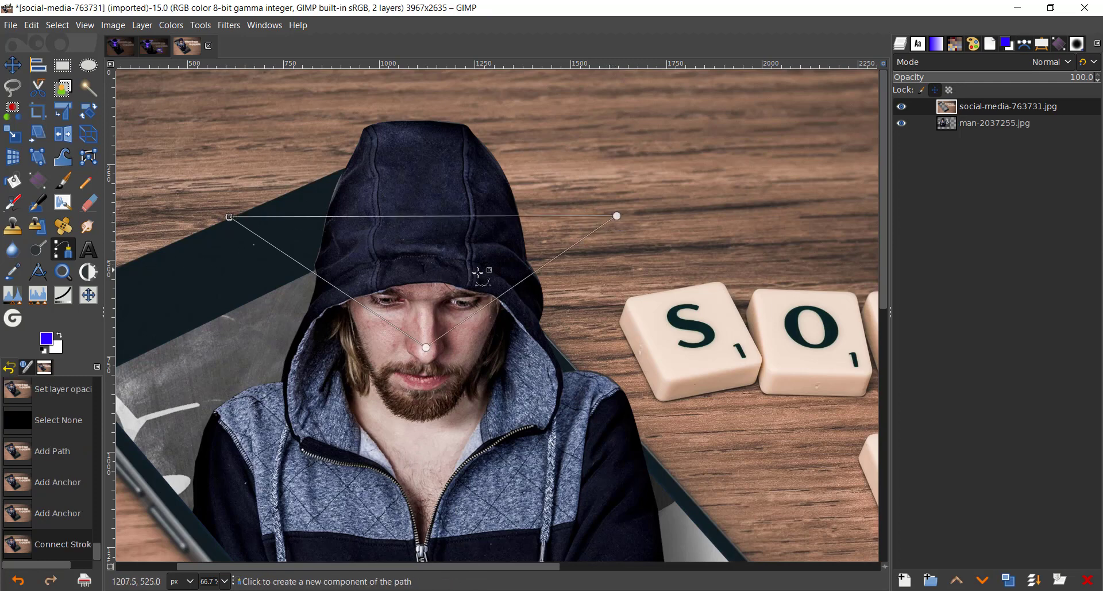
# Step: Adjust the triangle by lowering its bottom anchor beneath the nose and moving its upper right-hand anchor slightly outward and up
pyautogui.moveTo(615, 216); pyautogui.dragTo(586, 213)
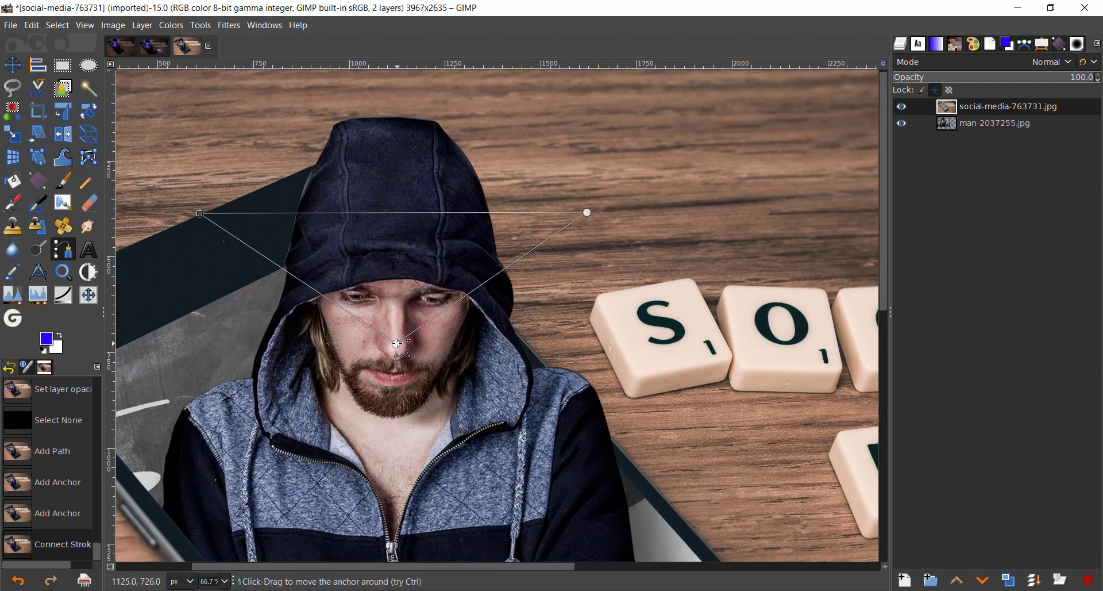
pyautogui.moveTo(396, 343); pyautogui.dragTo(397, 359)
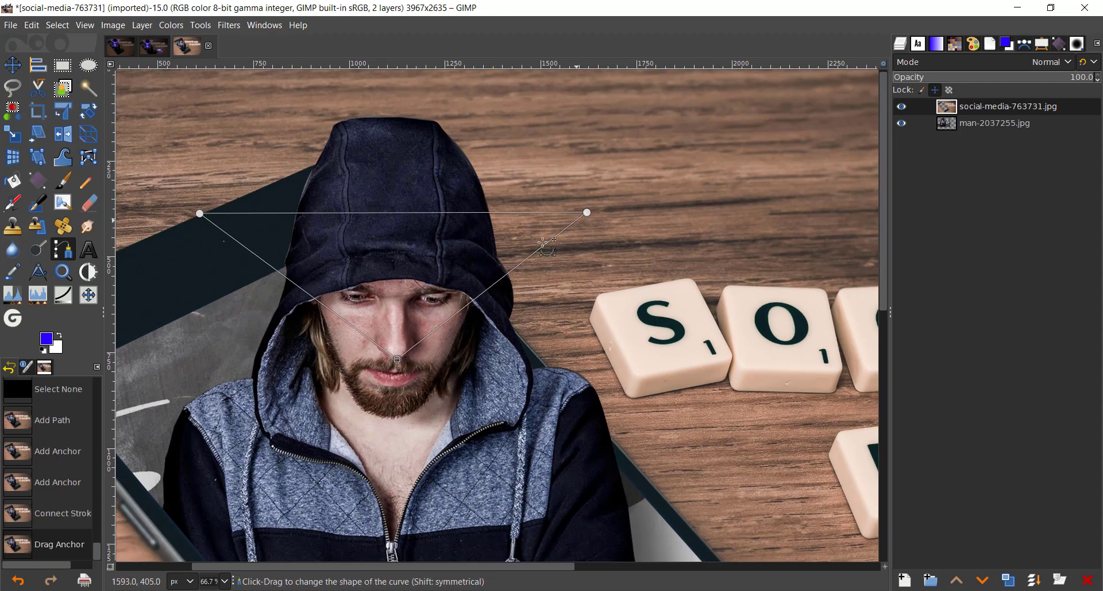
pyautogui.moveTo(412, 273); pyautogui.dragTo(444, 254)
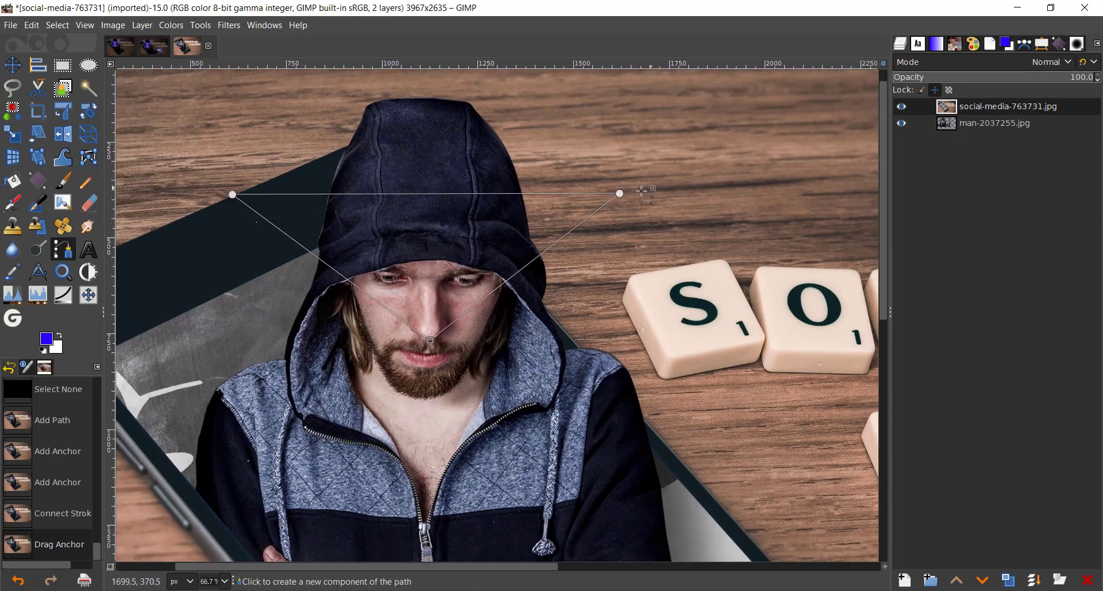
pyautogui.moveTo(620, 193); pyautogui.dragTo(631, 185)
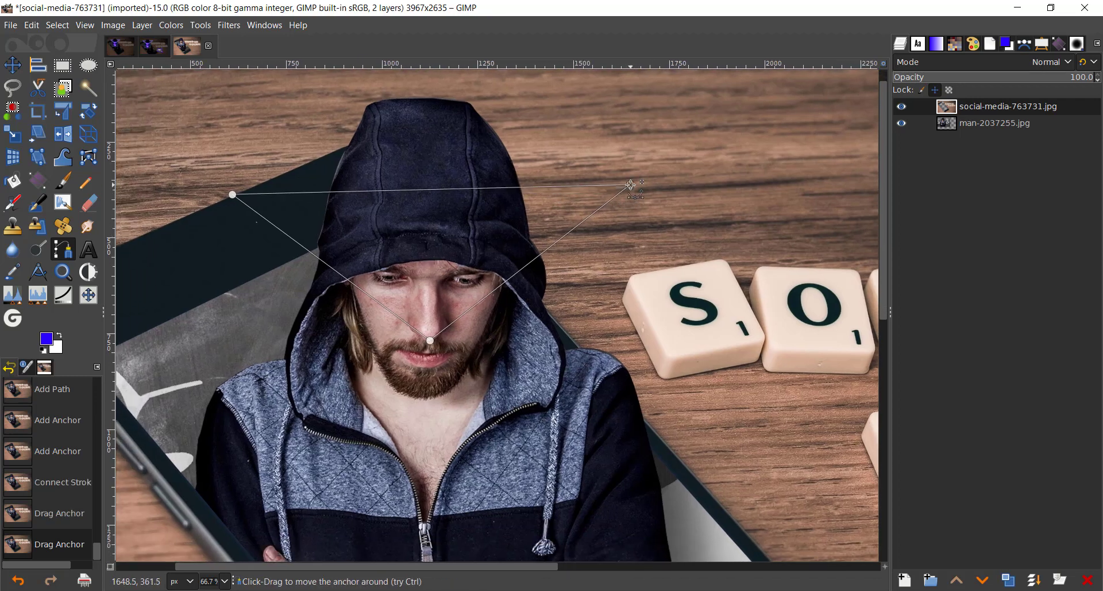
# Step: Add a new full-size layer filled with transparency above the phone photo layer
pyautogui.click(904, 580)
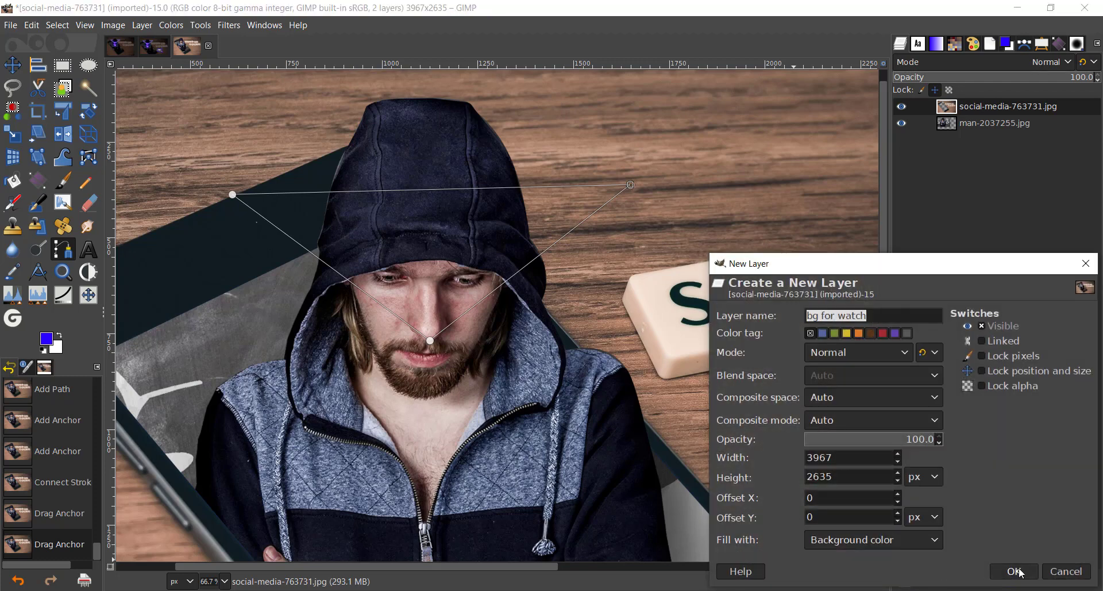
pyautogui.click(927, 546)
pyautogui.click(908, 581)
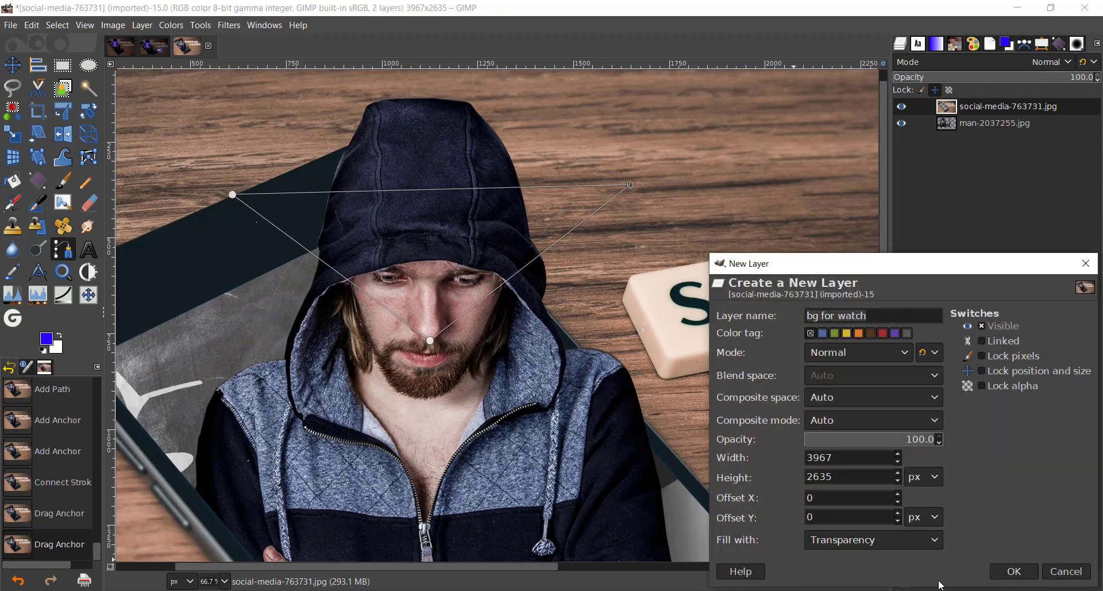
pyautogui.click(1013, 572)
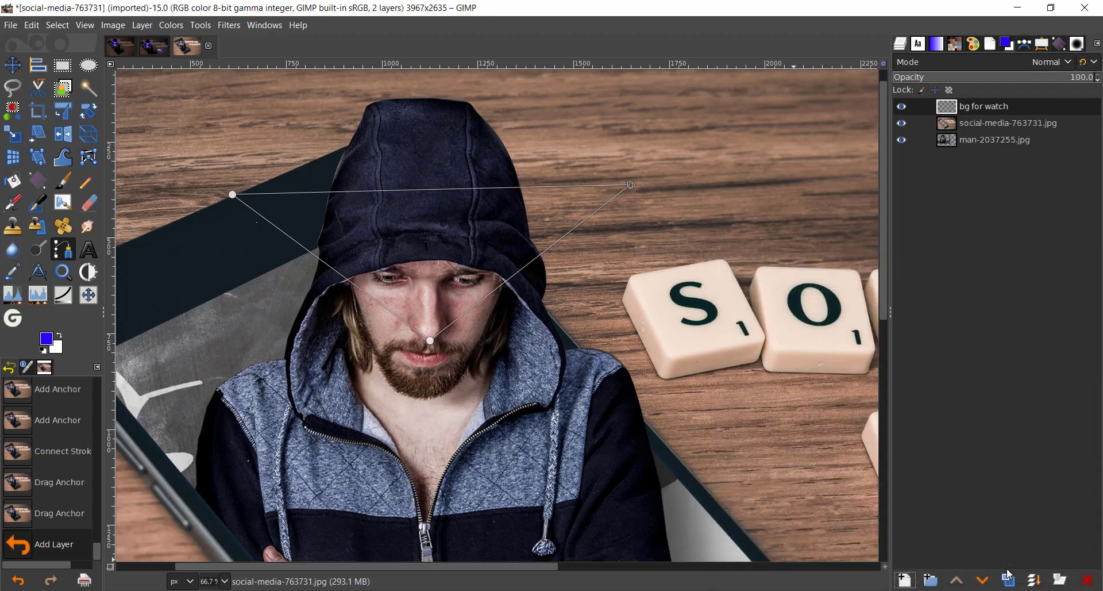
# Step: Try stroking the triangular path on the new layer with a 10 px solid blue line
pyautogui.click(1041, 46)
pyautogui.click(1028, 167)
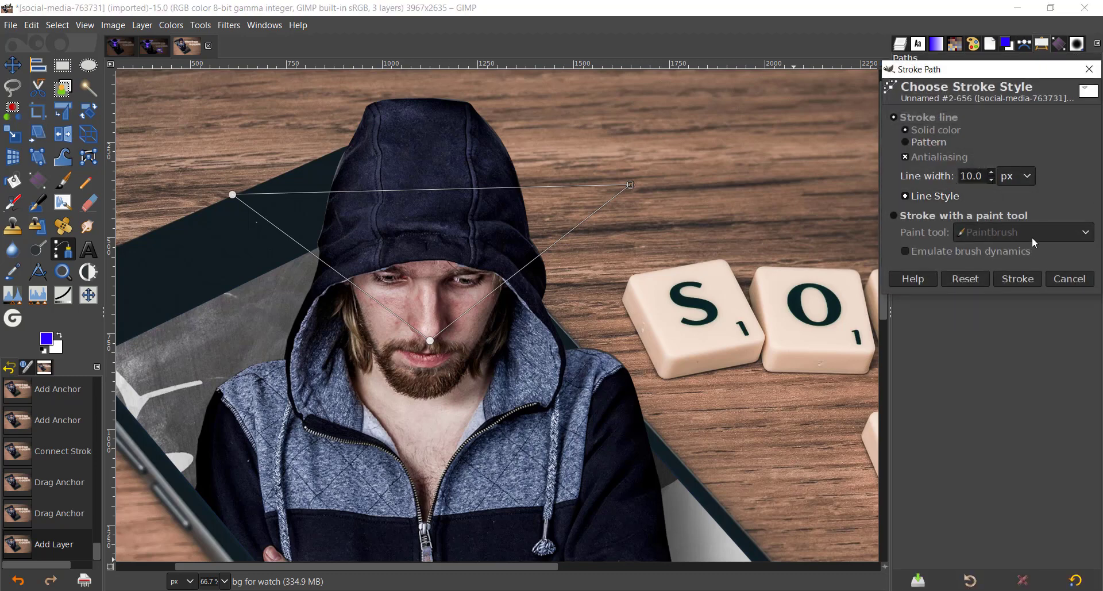
pyautogui.click(1026, 278)
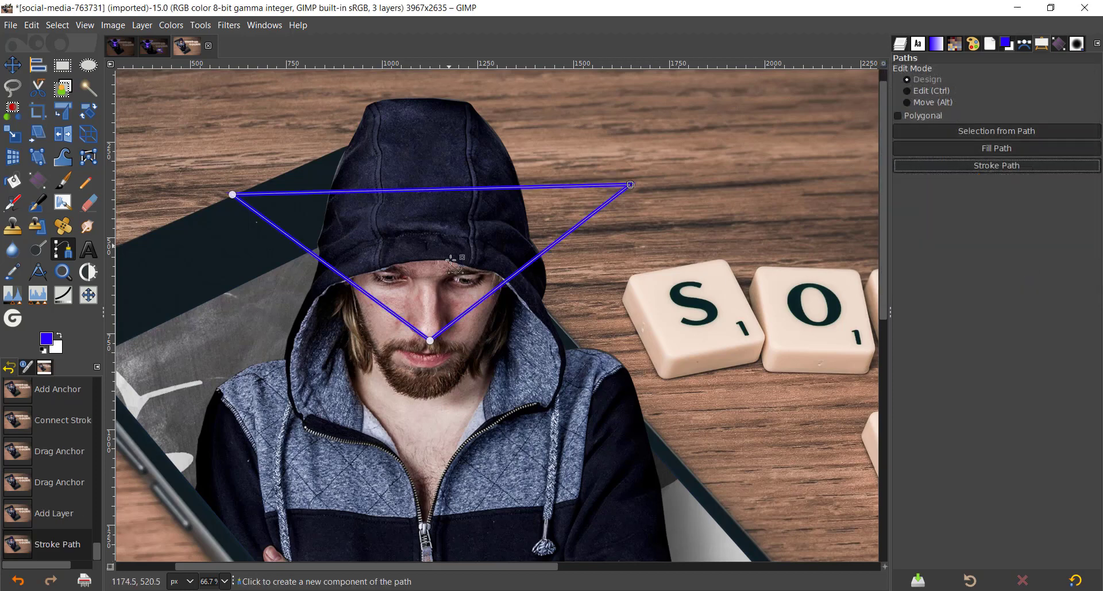
pyautogui.scroll(1, 479, 279)
pyautogui.hotkey('ctrl', 'z')
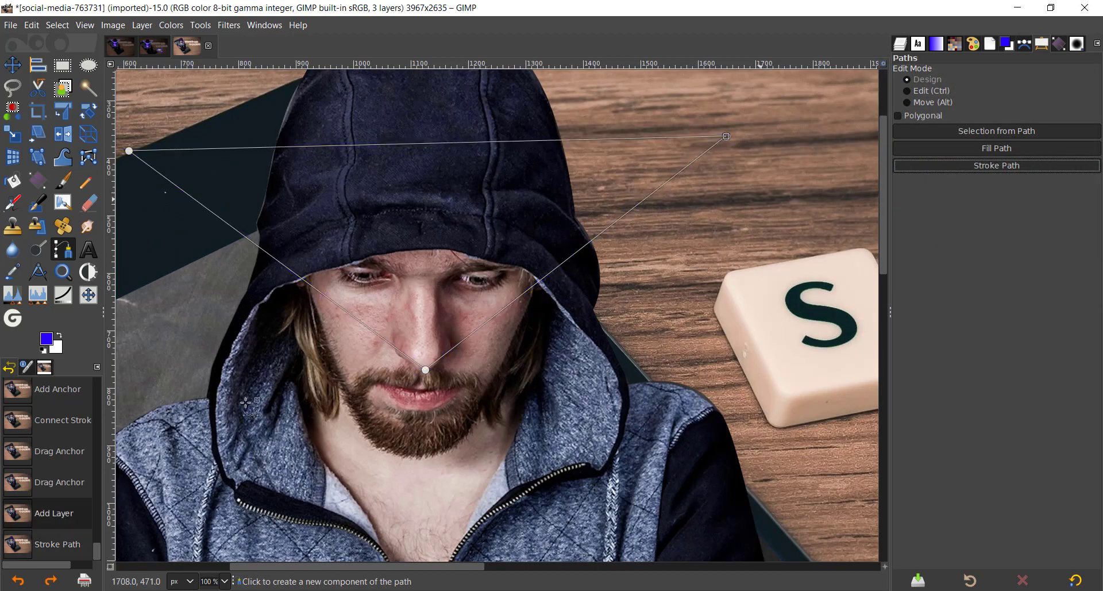
# Step: Swap the foreground and background colors and stroke the triangular path with a 10 px solid white line
pyautogui.press('x')
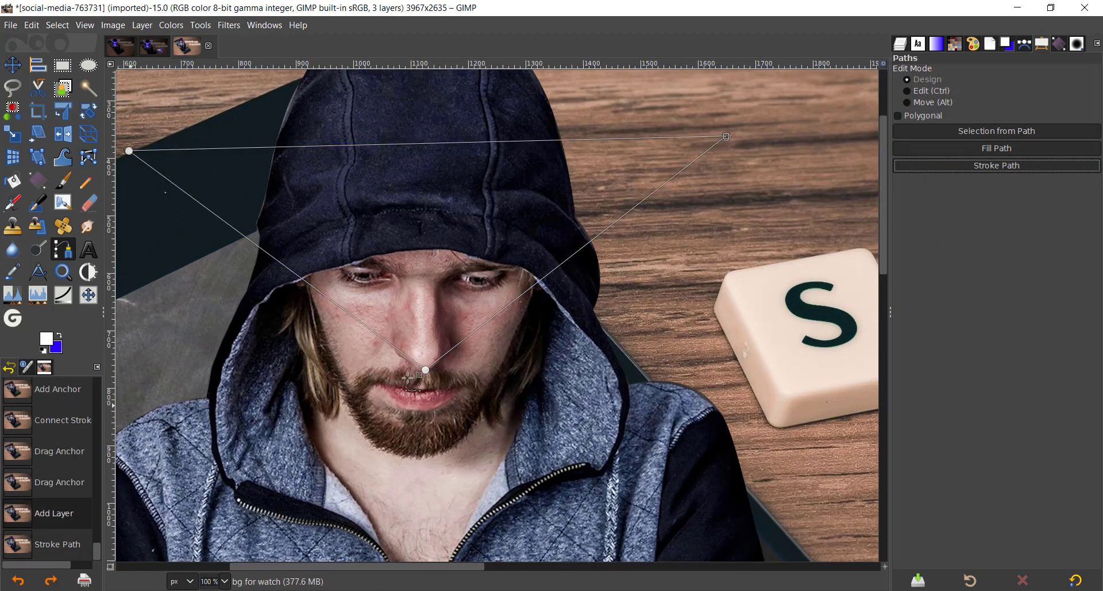
pyautogui.click(965, 170)
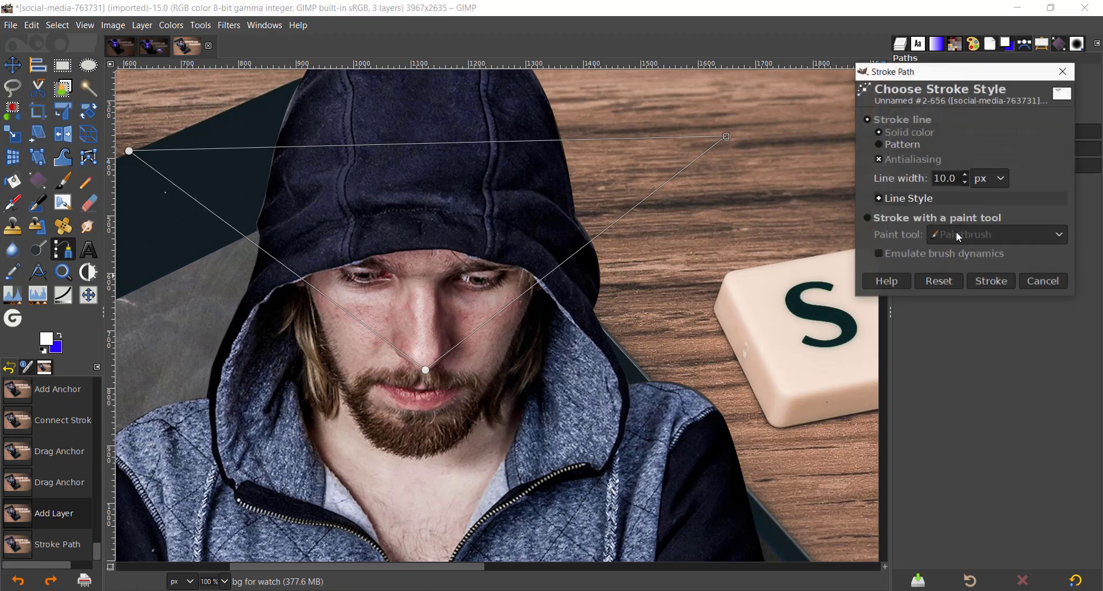
pyautogui.click(977, 284)
pyautogui.moveTo(431, 261); pyautogui.dragTo(472, 310)
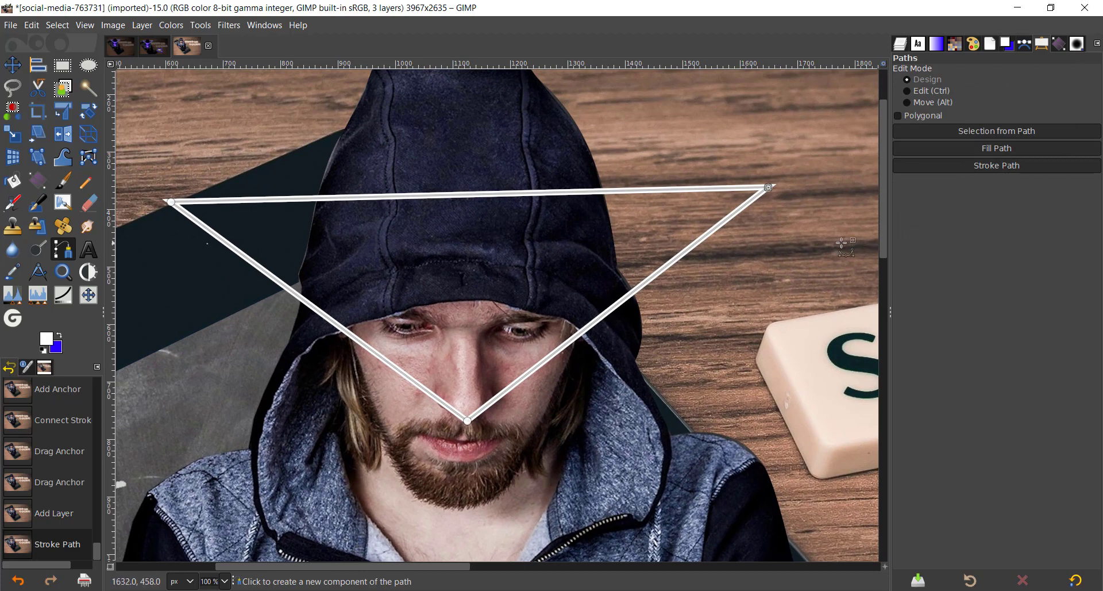
# Step: Duplicate the white triangle layer and fill the copy's alpha selection with the blue background color
pyautogui.click(902, 45)
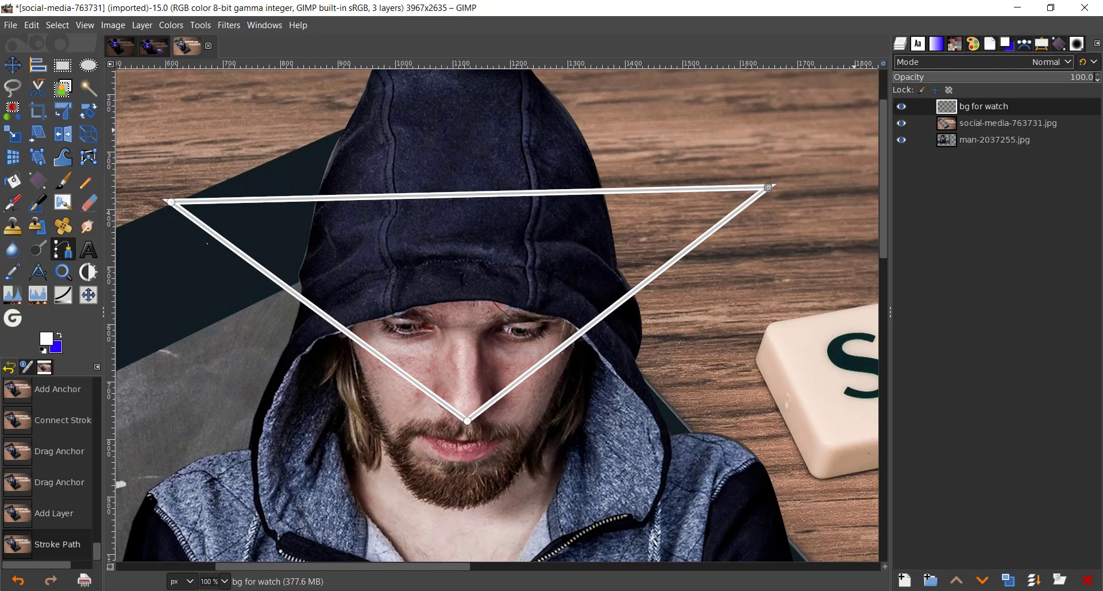
pyautogui.click(1013, 581)
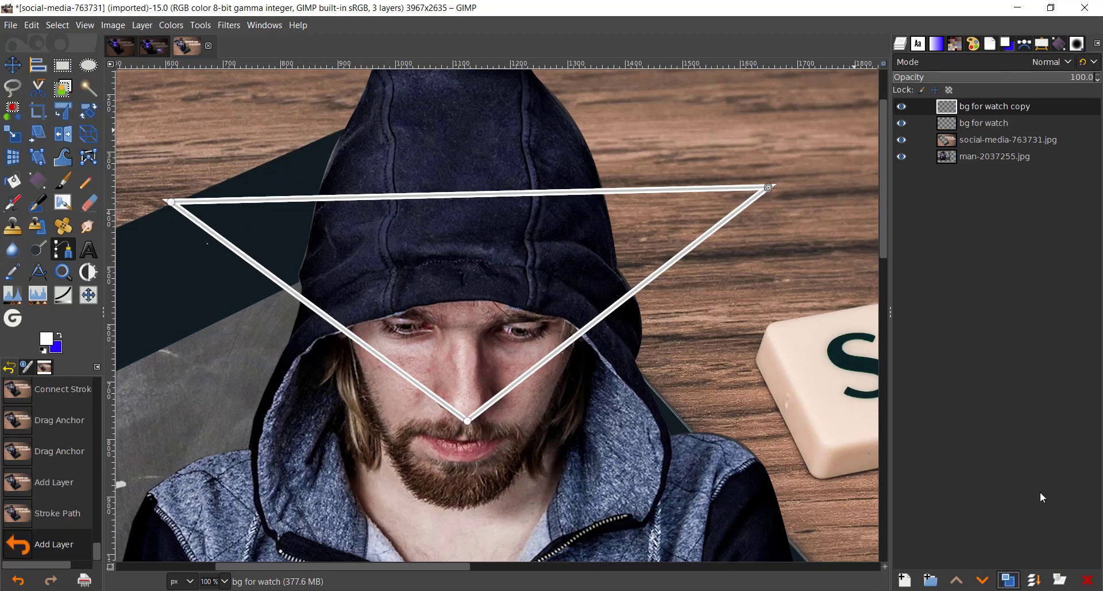
pyautogui.rightClick(963, 111)
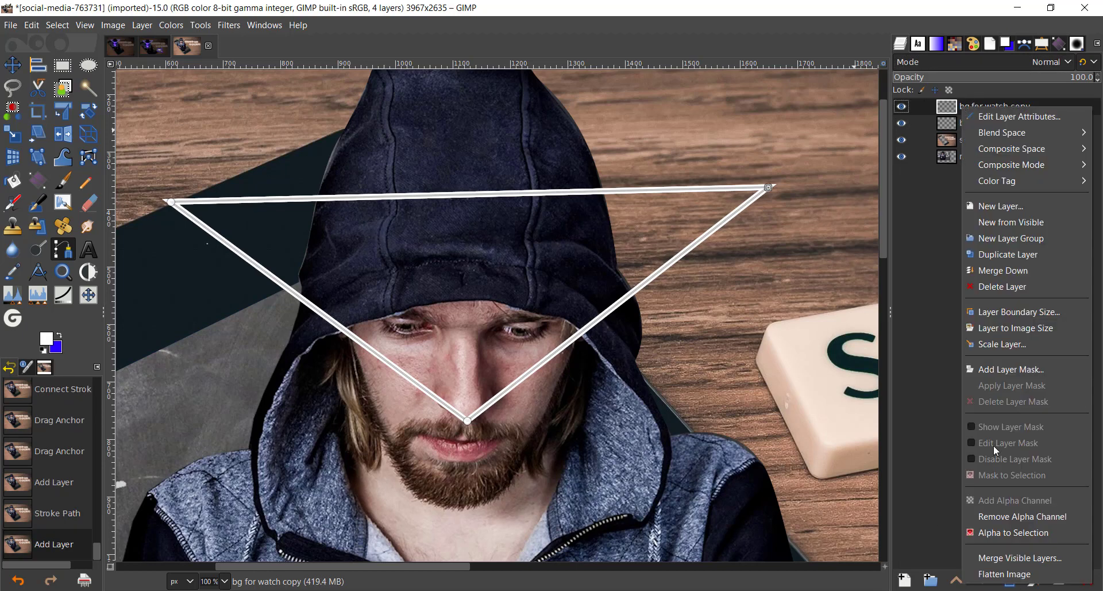
pyautogui.click(1033, 532)
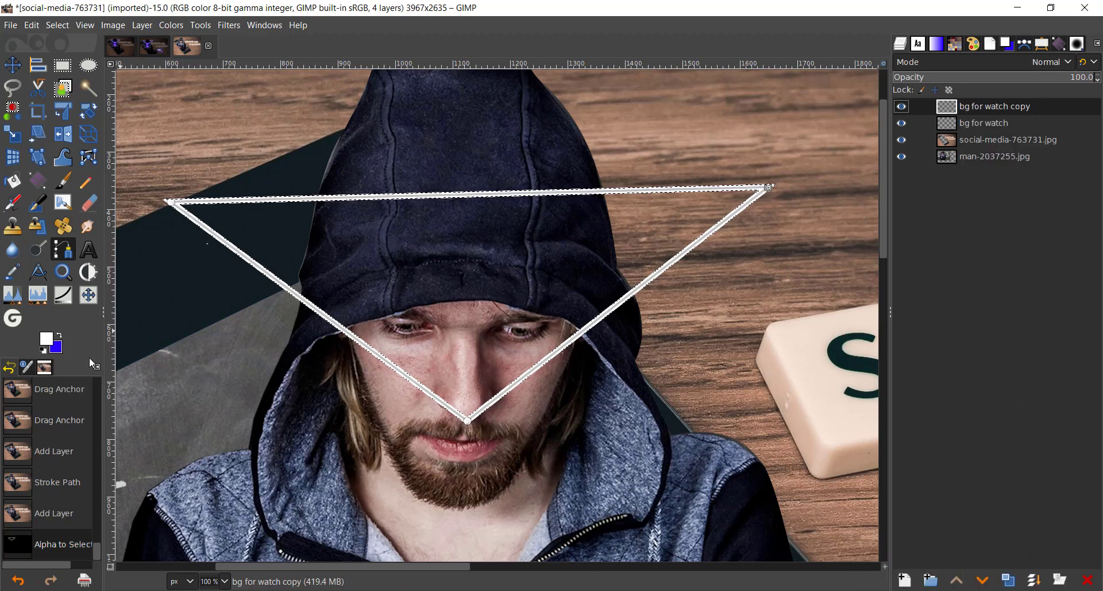
pyautogui.click(35, 28)
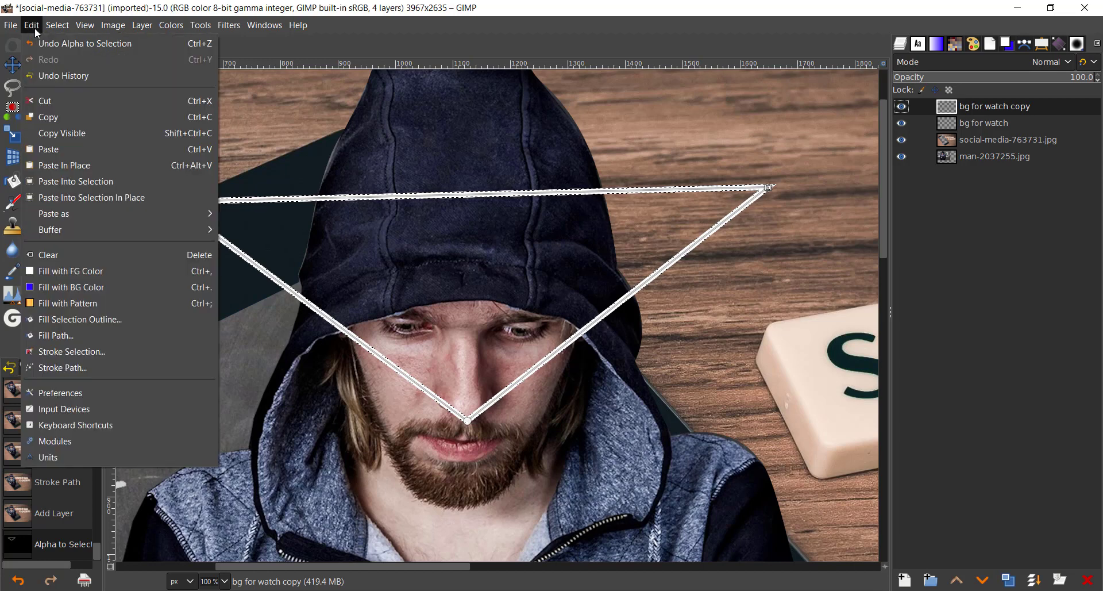
pyautogui.click(81, 287)
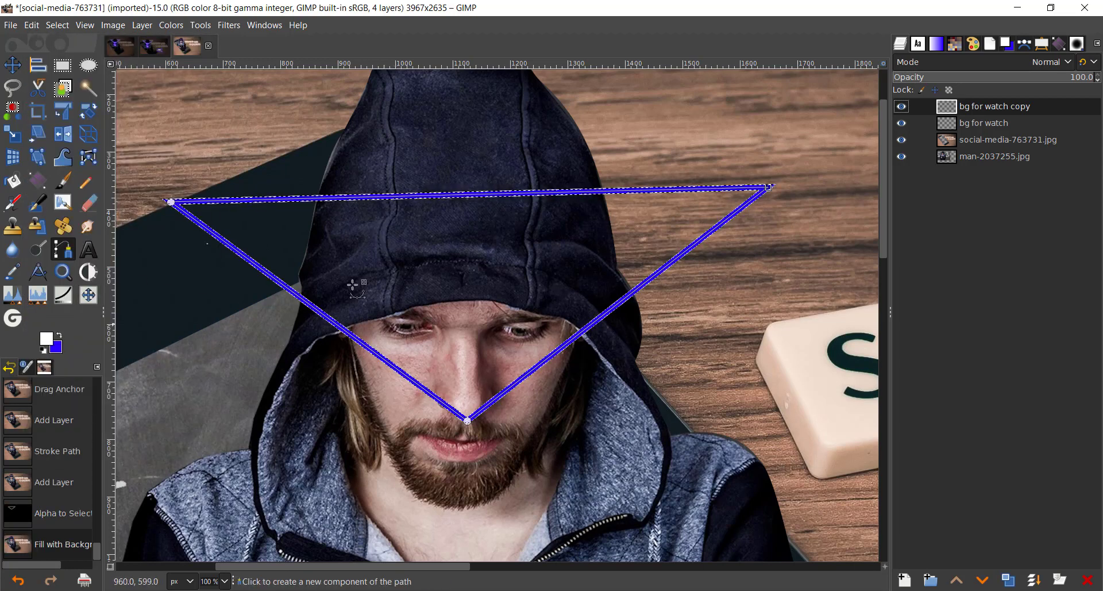
pyautogui.click(227, 25)
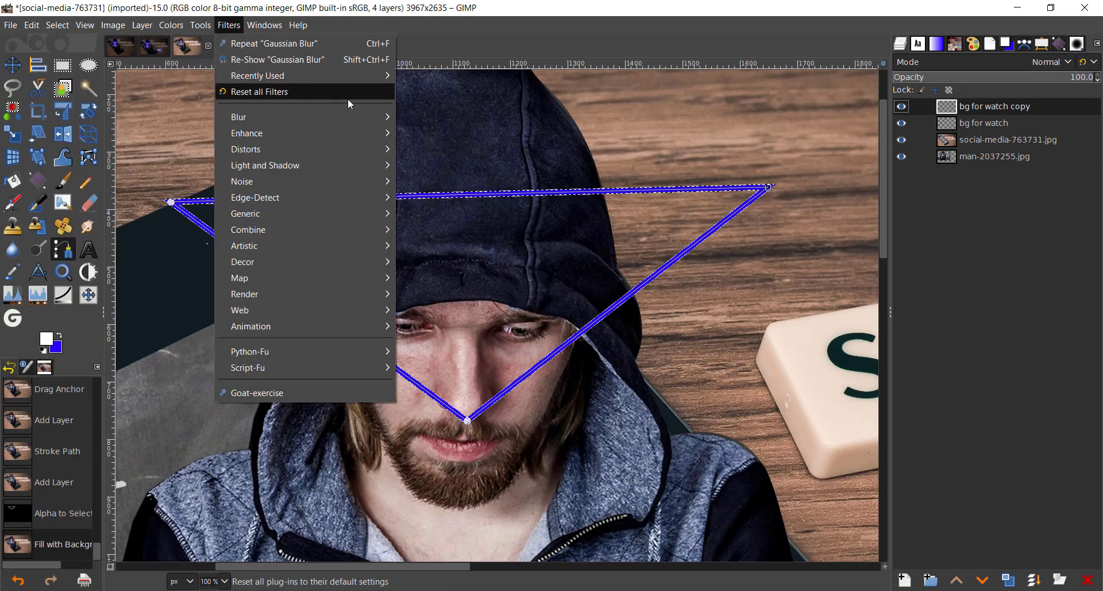
pyautogui.moveTo(276, 117)
pyautogui.click(454, 118)
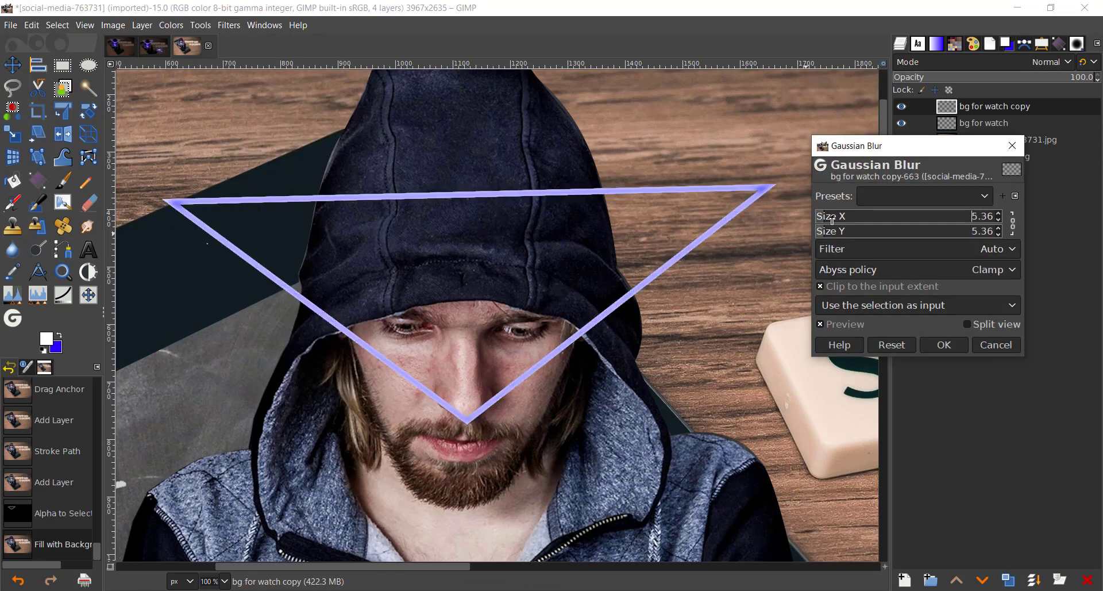
pyautogui.moveTo(822, 223); pyautogui.dragTo(869, 223)
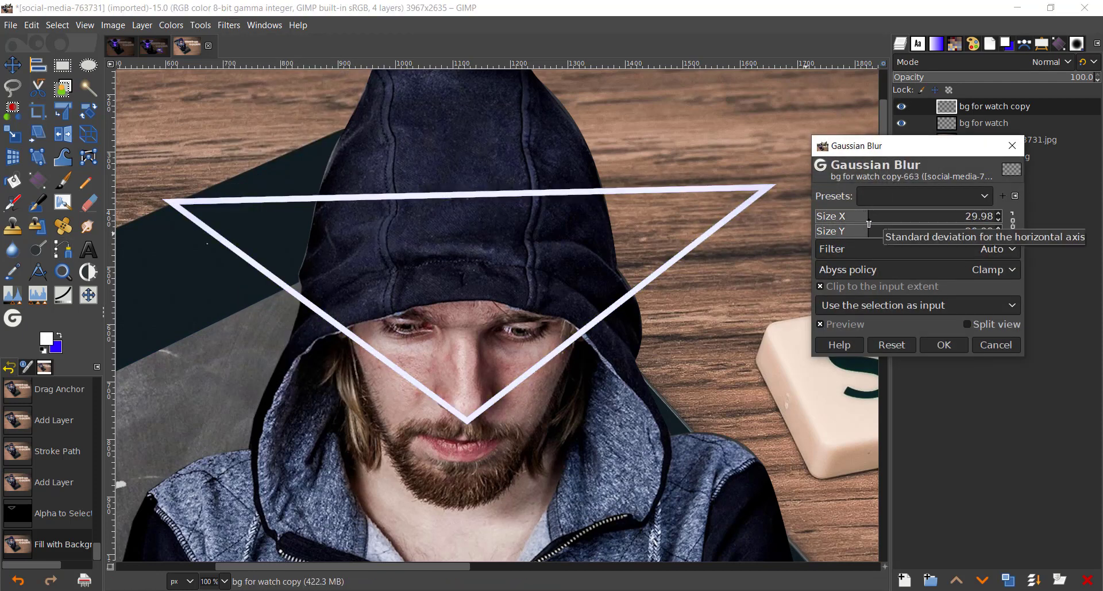
pyautogui.click(994, 347)
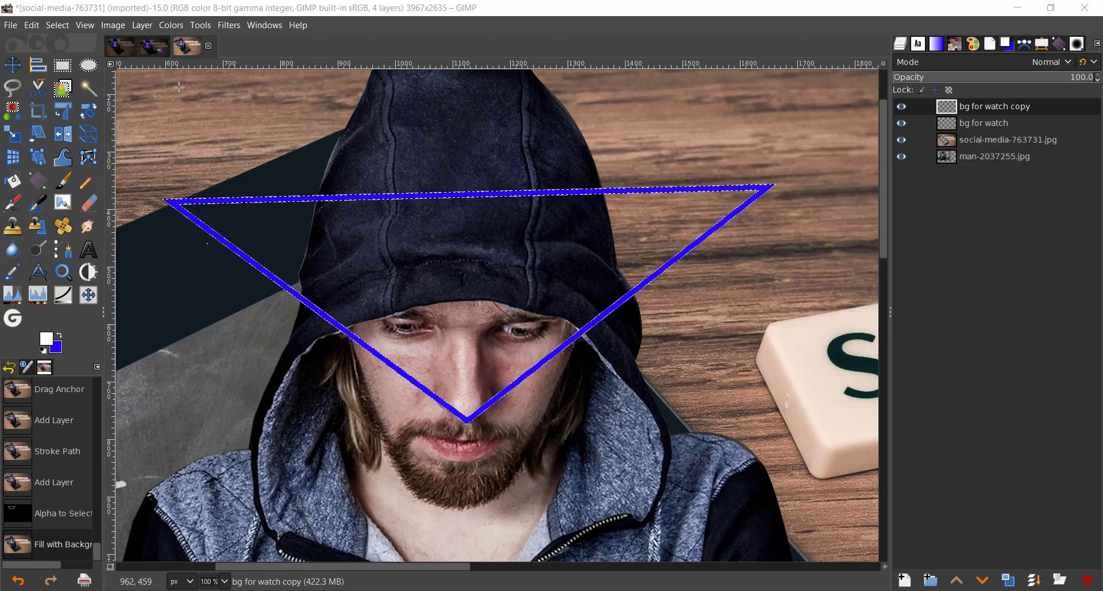
# Step: Clear the selection and apply a Gaussian Blur of 20.38 in X and Y to the blue triangle copy
pyautogui.click(58, 25)
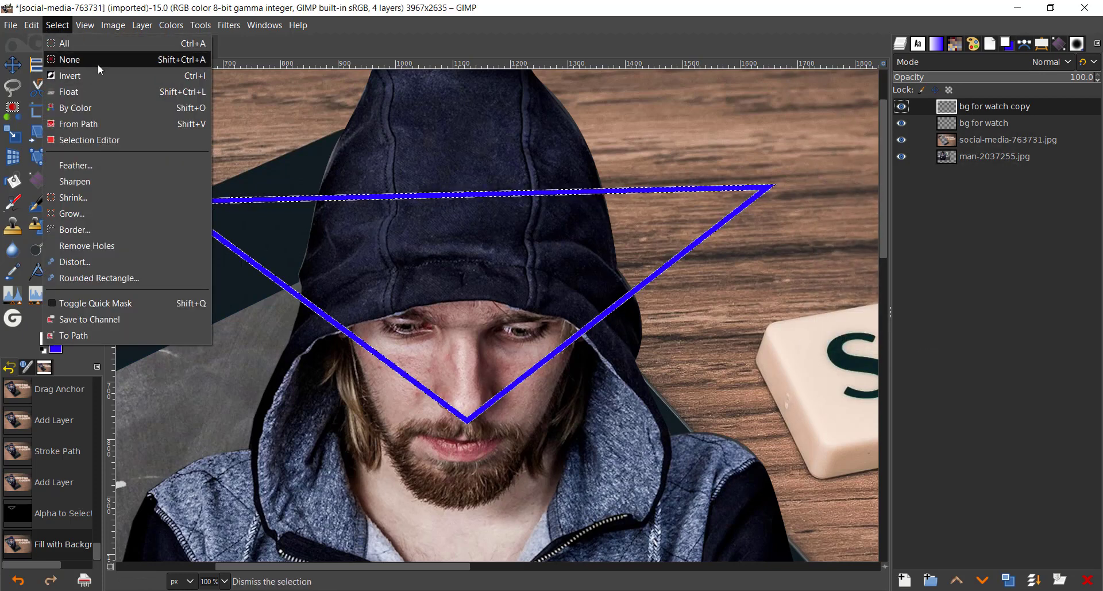
pyautogui.click(97, 63)
pyautogui.hotkey('shift', 'ctrl', 'f')
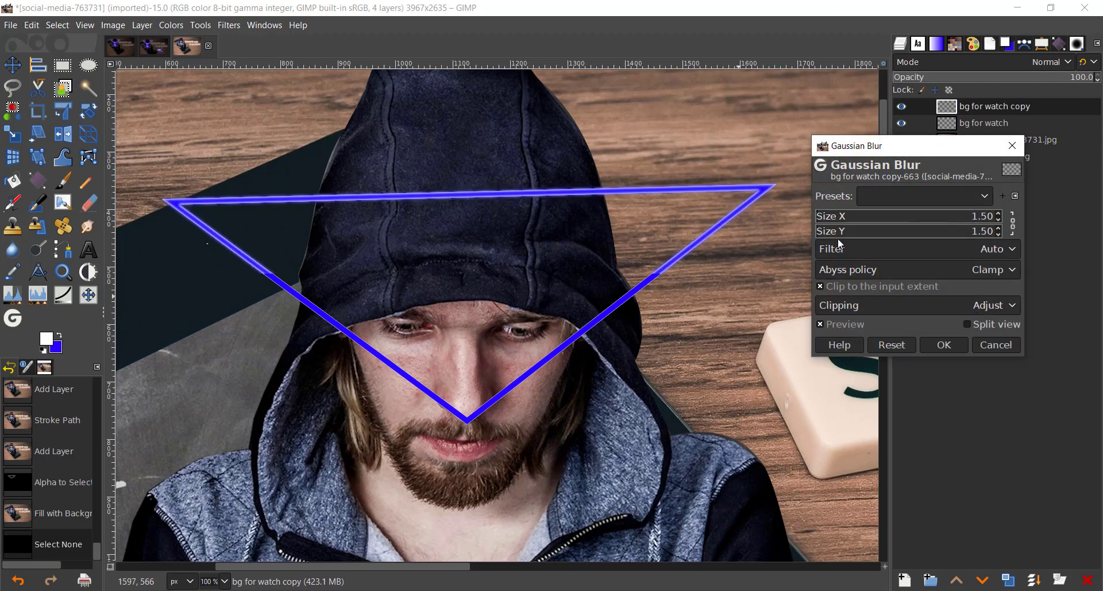
pyautogui.moveTo(854, 232)
pyautogui.mouseDown()
pyautogui.moveTo(872, 232)
pyautogui.moveTo(851, 235)
pyautogui.mouseUp()
pyautogui.click(944, 344)
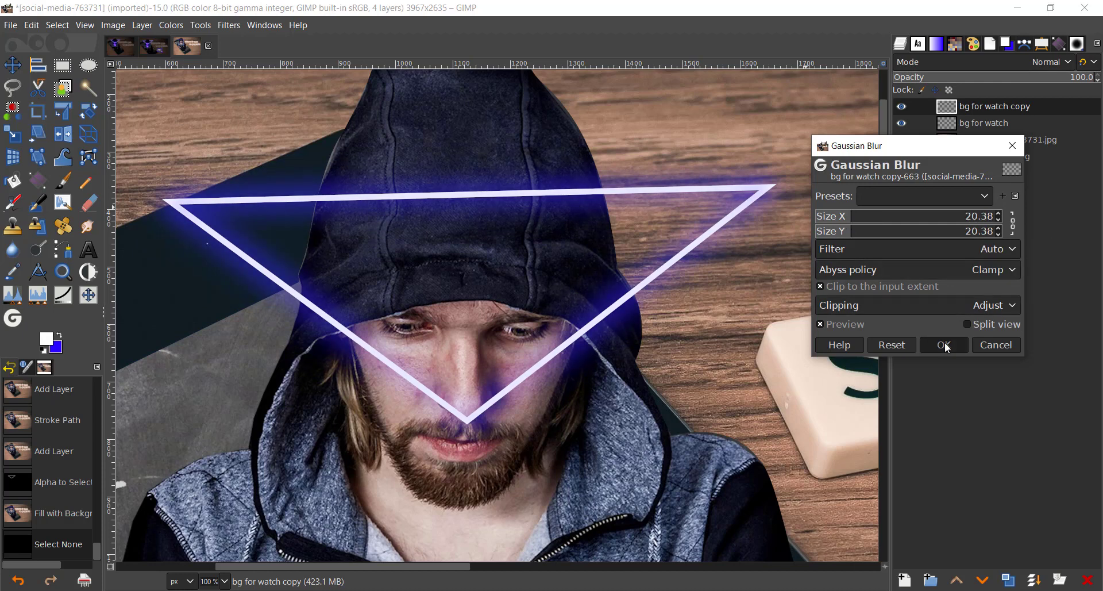
# Step: Merge the blurred blue copy down into the white triangle layer and hide the merged layer
pyautogui.scroll(-1, 604, 292)
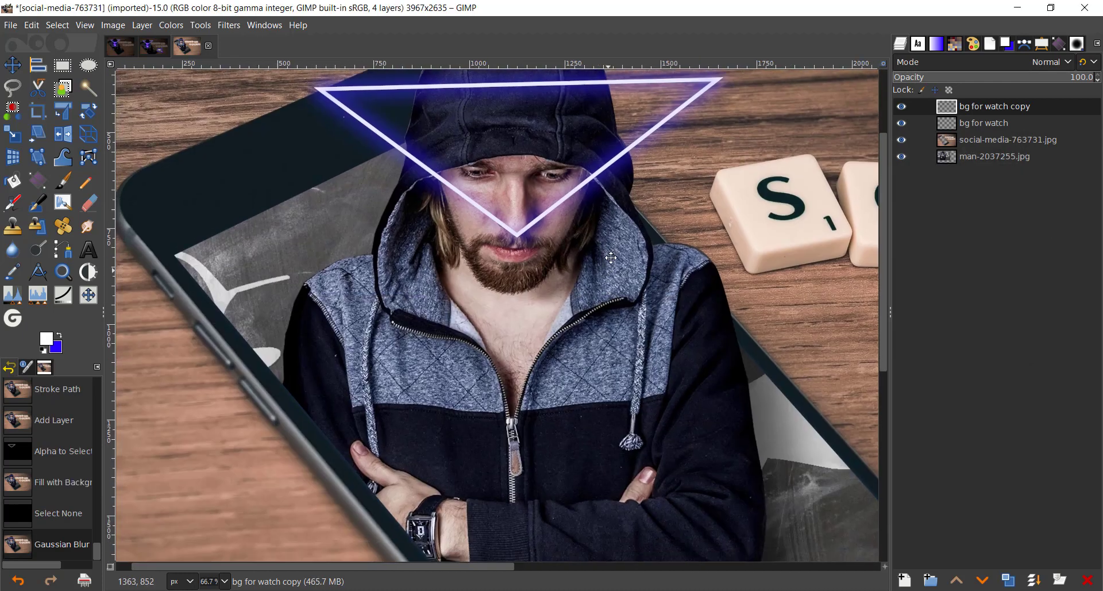
pyautogui.rightClick(971, 106)
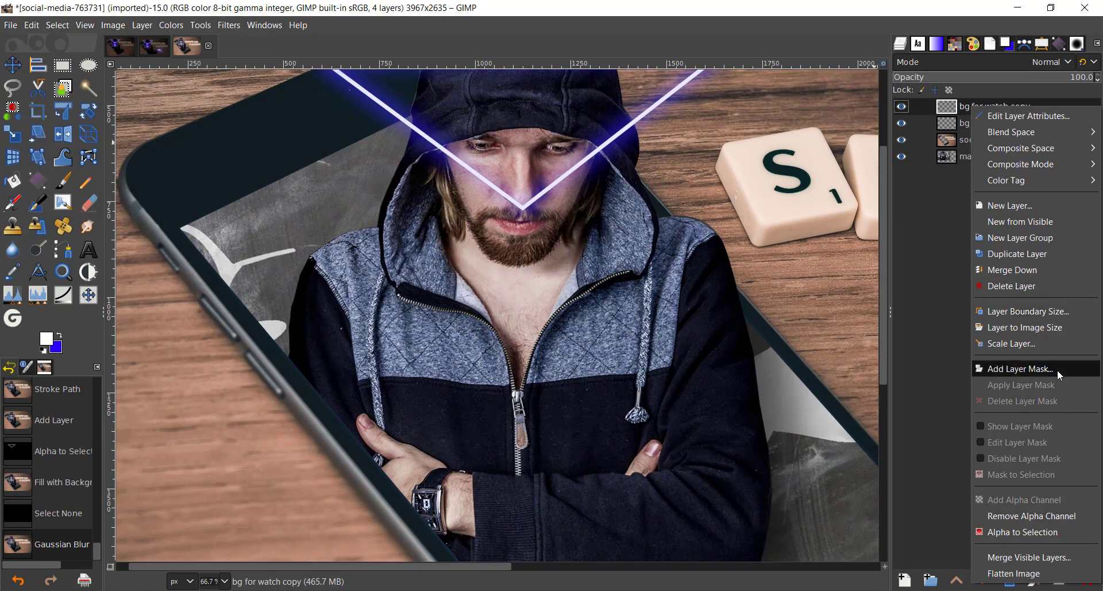
pyautogui.click(1043, 269)
pyautogui.moveTo(569, 180); pyautogui.dragTo(514, 329)
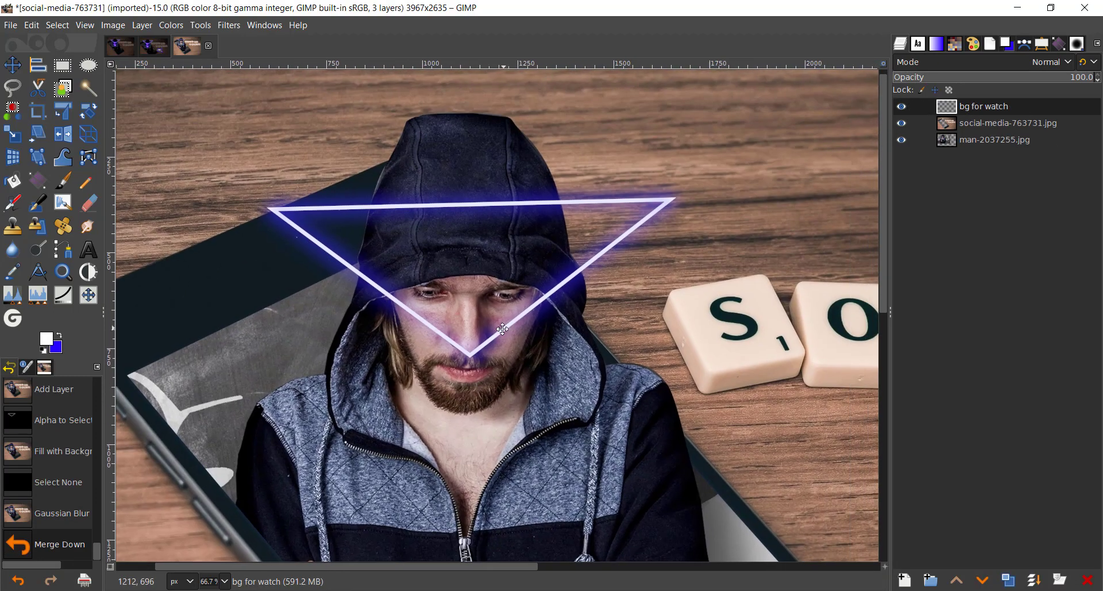
pyautogui.click(901, 106)
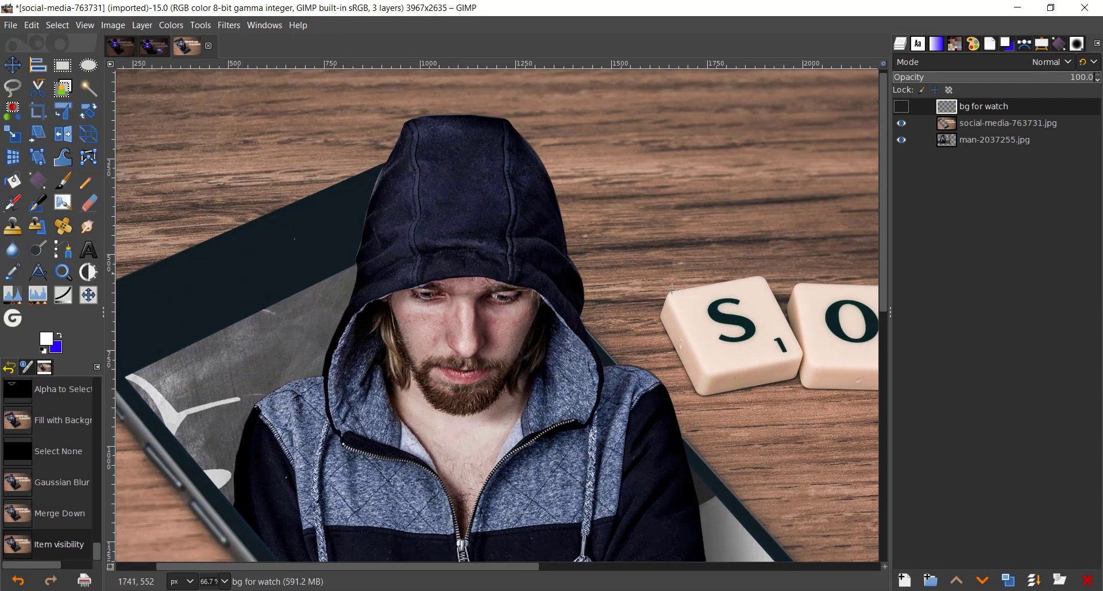
# Step: Make the phone photo layer active and set the foreground color to black
pyautogui.click(992, 123)
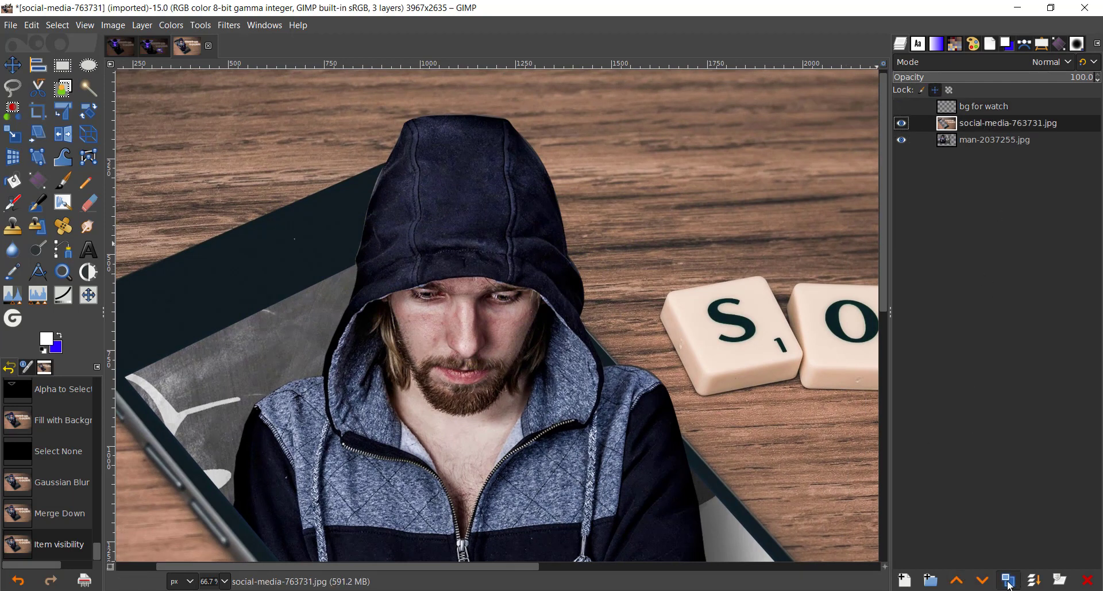
pyautogui.click(903, 579)
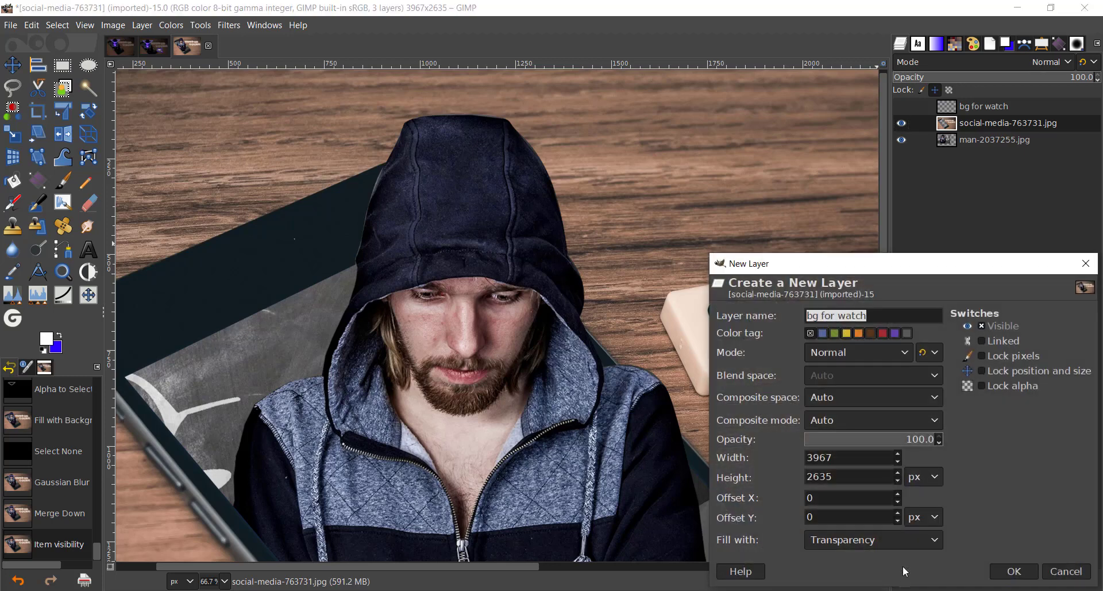
pyautogui.click(1064, 571)
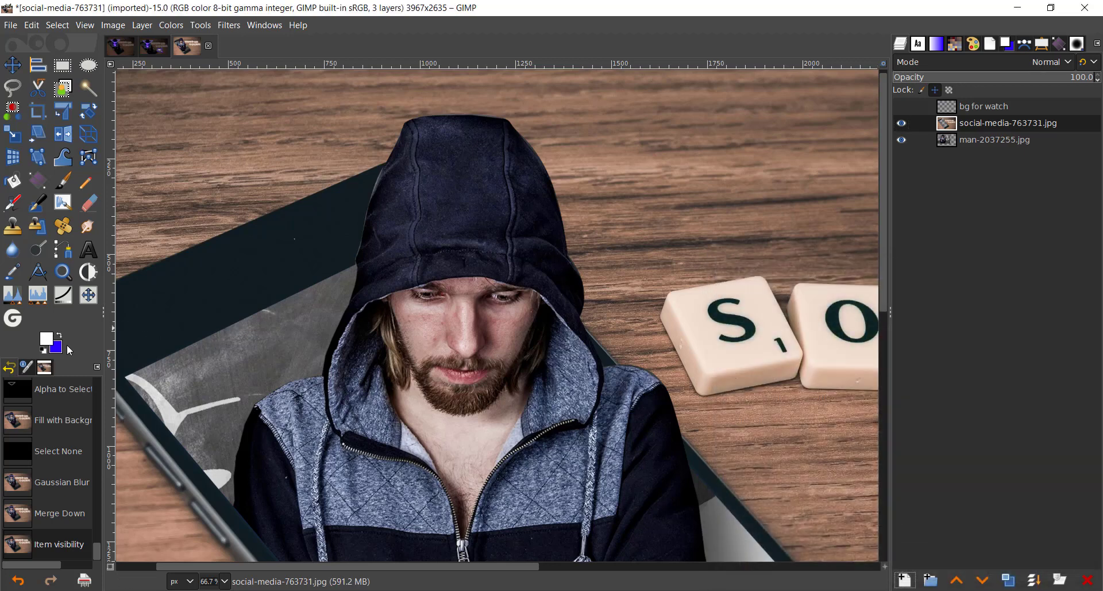
pyautogui.click(46, 339)
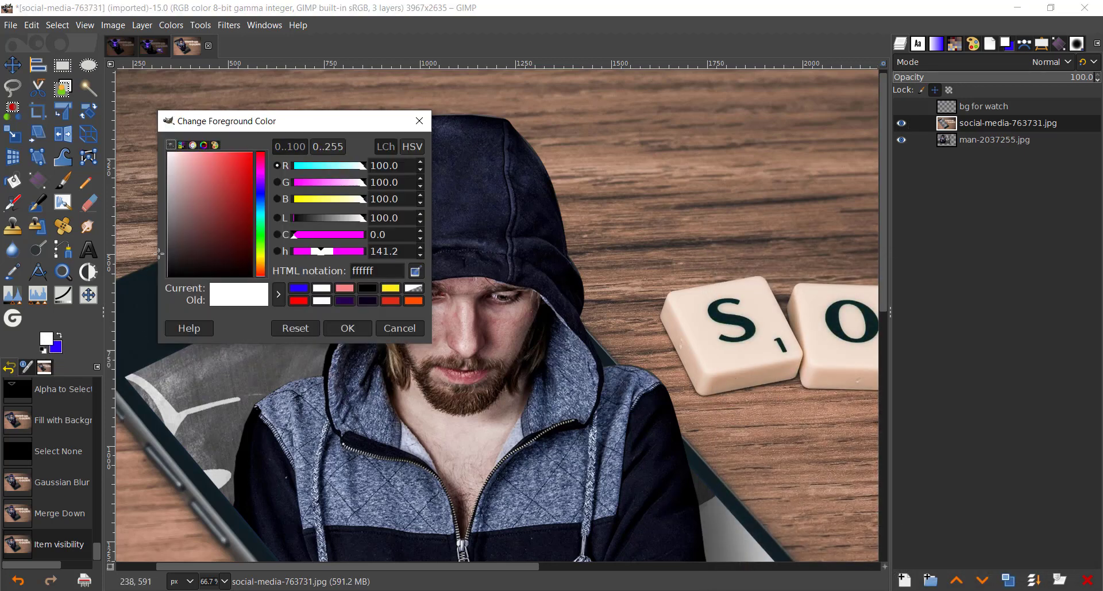
pyautogui.click(330, 328)
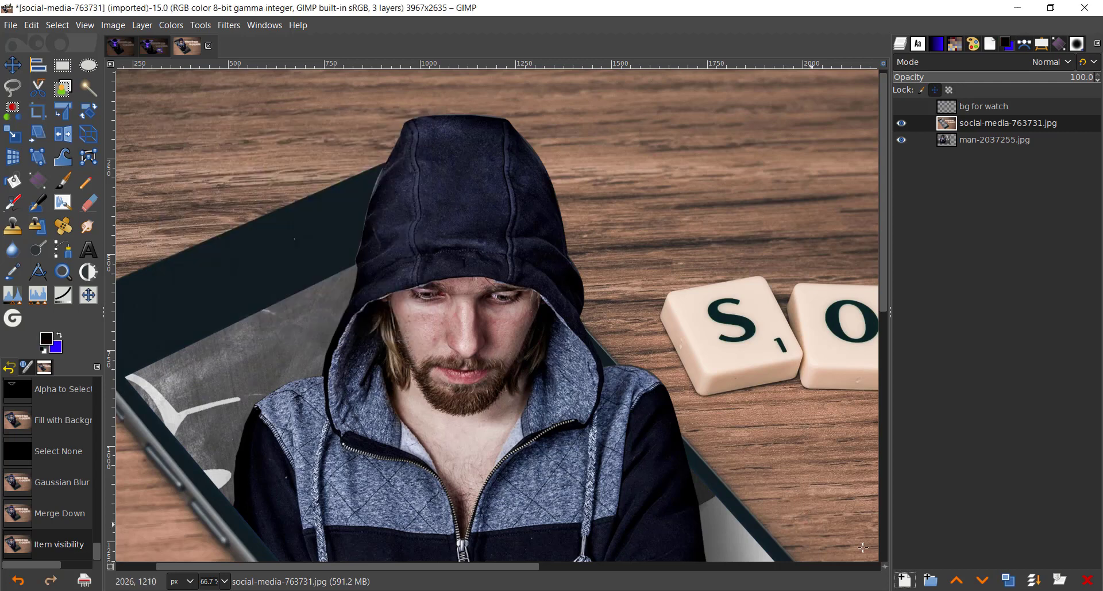
# Step: Add a new layer filled with the black foreground color between the phone photo and the hidden neon triangle
pyautogui.click(905, 579)
pyautogui.click(902, 540)
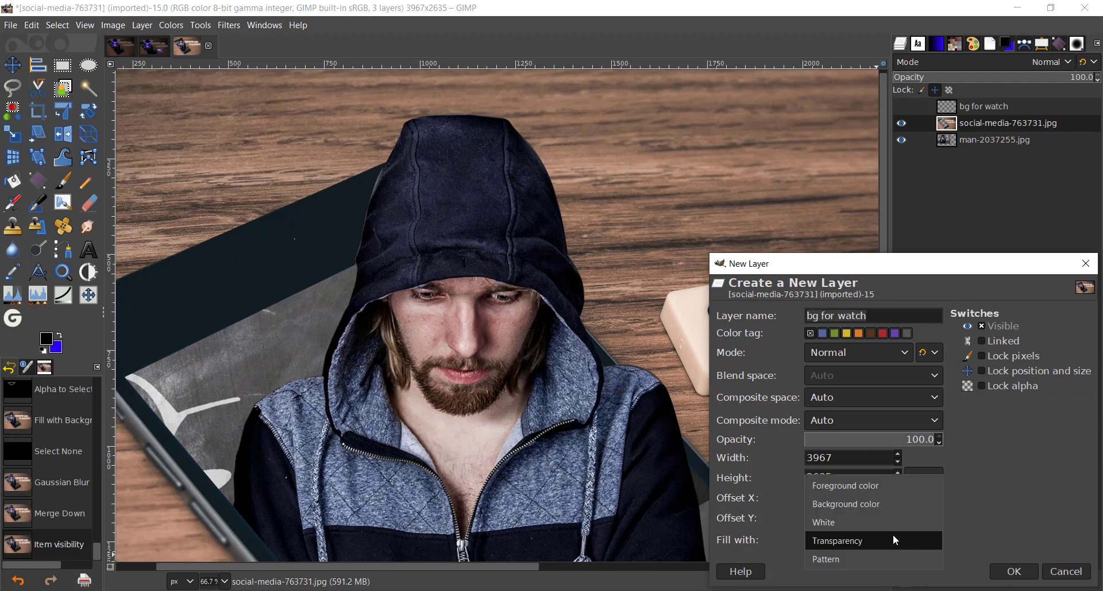
pyautogui.click(864, 487)
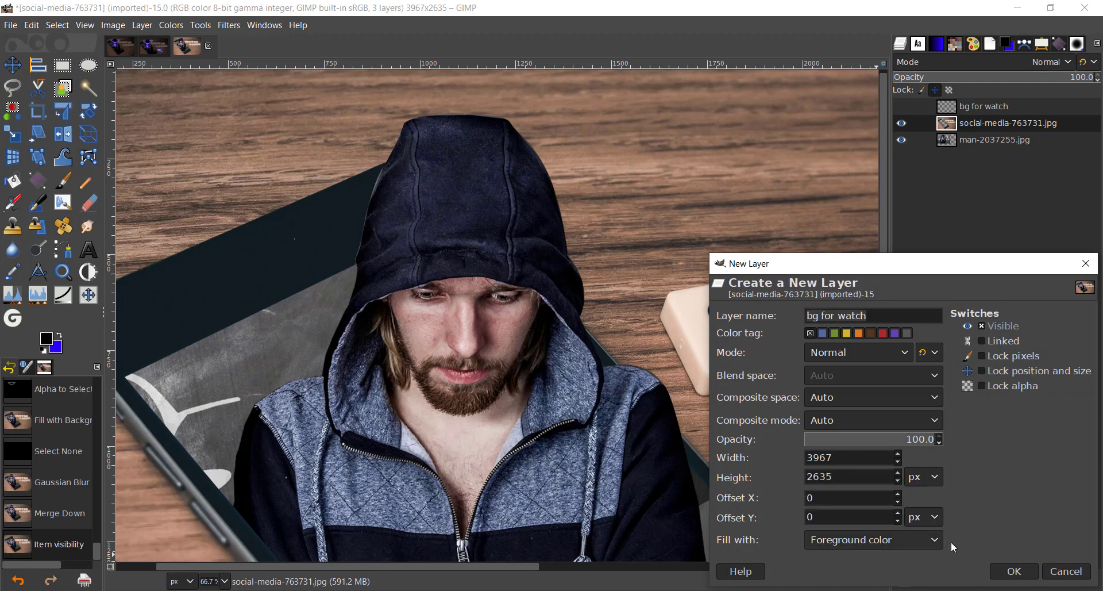
pyautogui.click(1007, 572)
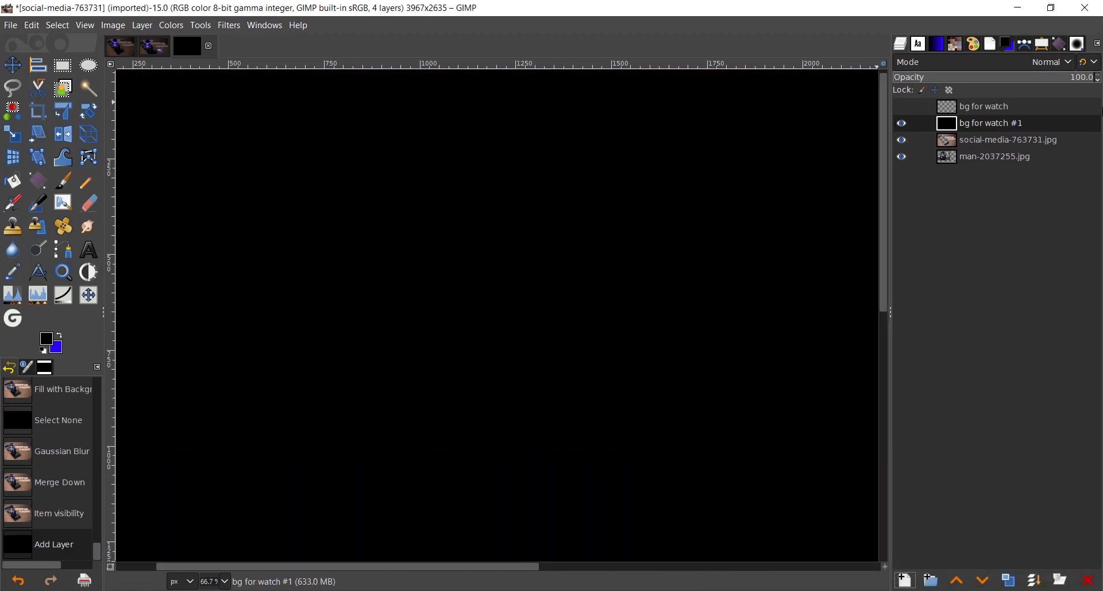
# Step: Lower the black layer's opacity to 69.2 and activate the Eraser over the man's face
pyautogui.moveTo(1064, 76); pyautogui.dragTo(1033, 77)
pyautogui.scroll(-1, 454, 354)
pyautogui.moveTo(457, 355); pyautogui.dragTo(325, 254)
pyautogui.press('+')
pyautogui.hscroll(-2, 325, 254)
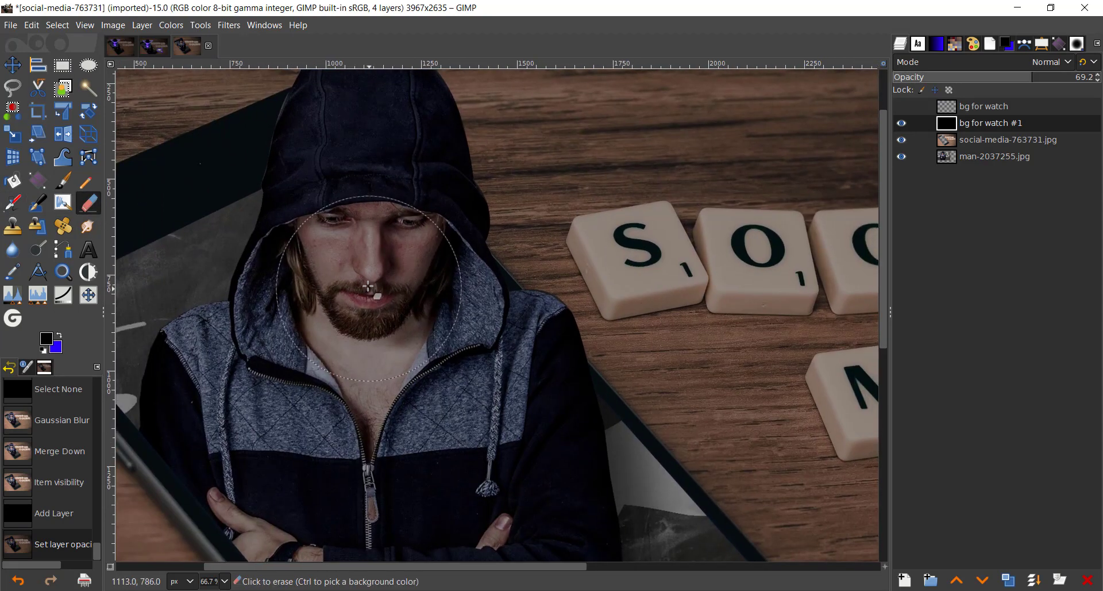
# Step: Set the Eraser to the soft Hardness 025 brush at size 526
pyautogui.click(1077, 44)
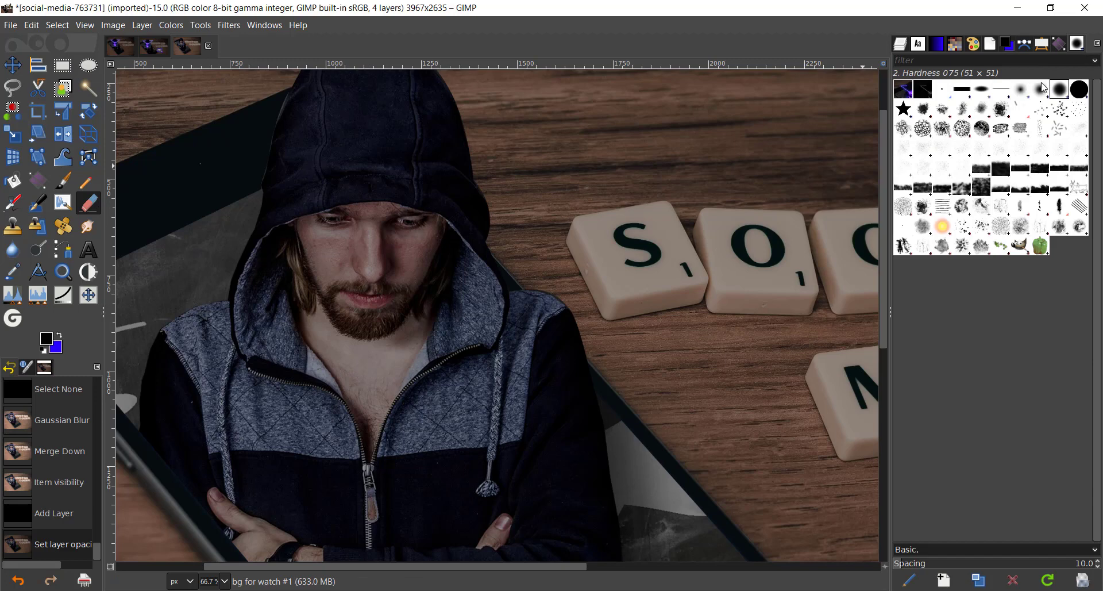
pyautogui.click(1022, 91)
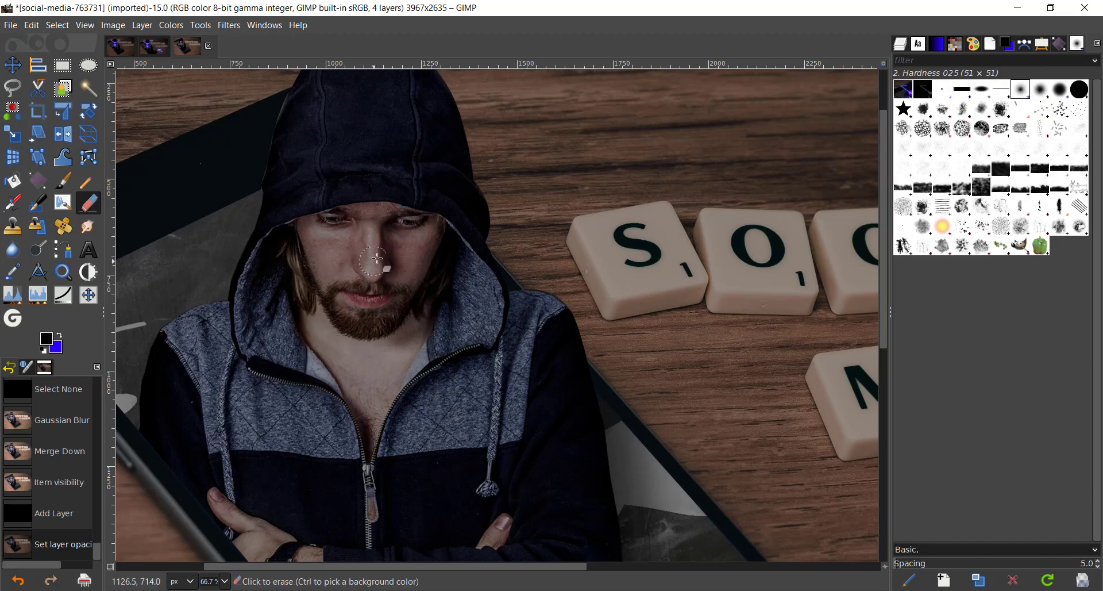
pyautogui.click(1040, 46)
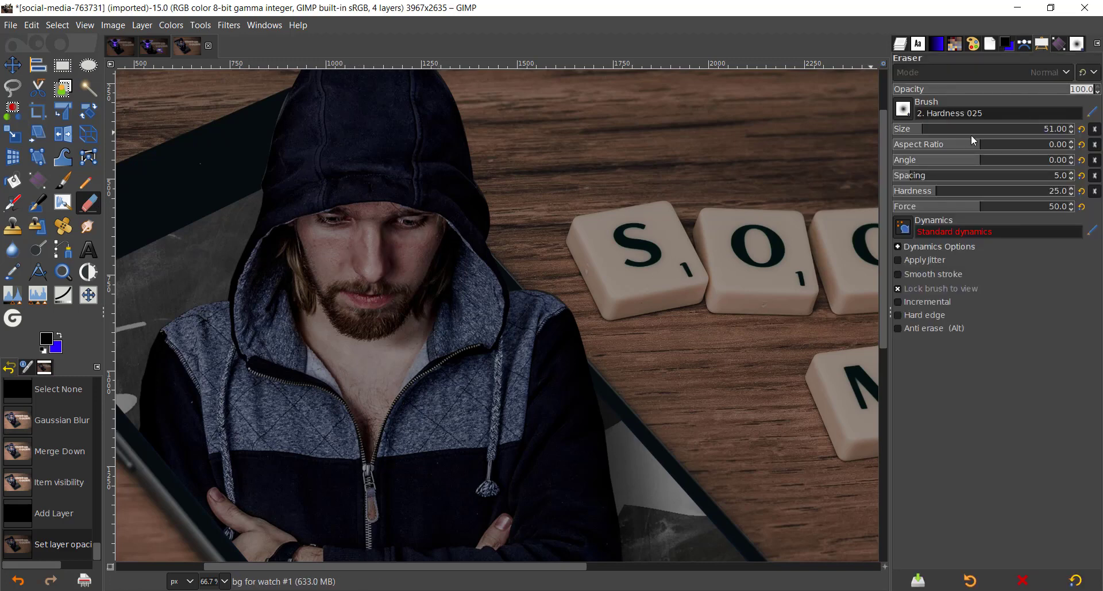
pyautogui.moveTo(973, 129); pyautogui.dragTo(1014, 130)
# Step: Erase the black layer over the man's face, neck and inner hood with repeated soft dabs to brighten that area
pyautogui.click(365, 257)
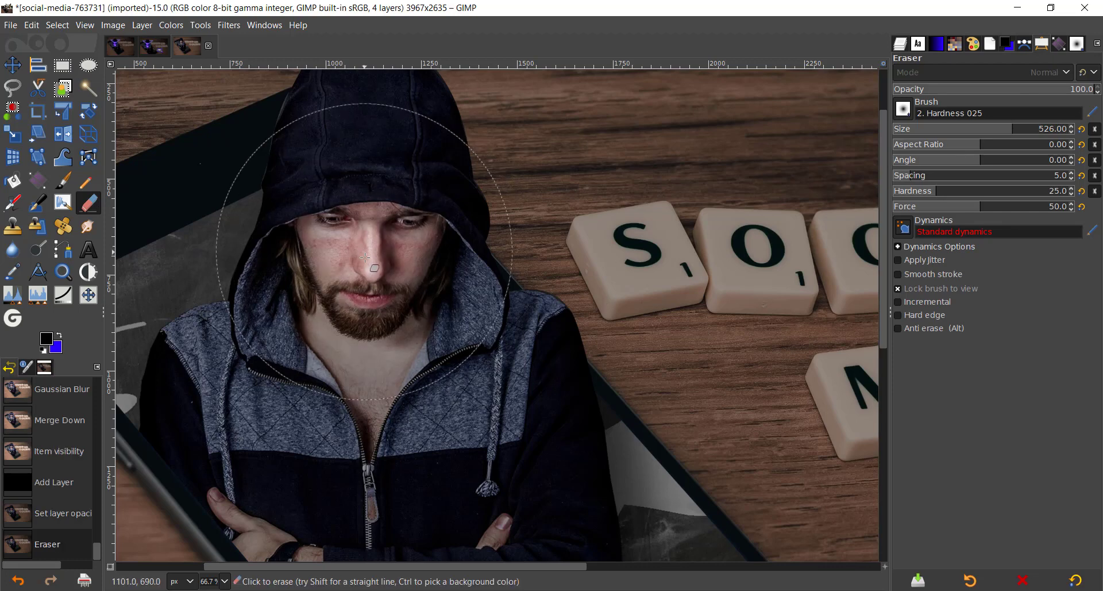
pyautogui.click(339, 254)
pyautogui.click(332, 252)
pyautogui.click(332, 312)
pyautogui.click(352, 350)
pyautogui.click(388, 336)
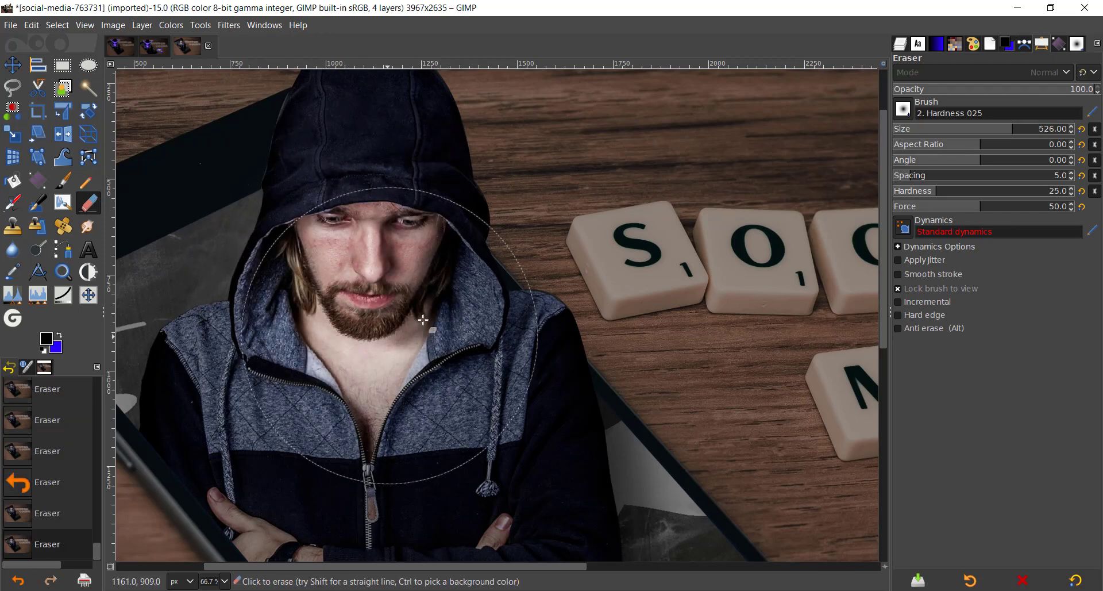
pyautogui.click(437, 305)
pyautogui.click(425, 270)
pyautogui.click(392, 260)
pyautogui.click(356, 230)
pyautogui.click(320, 263)
pyautogui.click(325, 293)
pyautogui.click(343, 321)
pyautogui.click(389, 333)
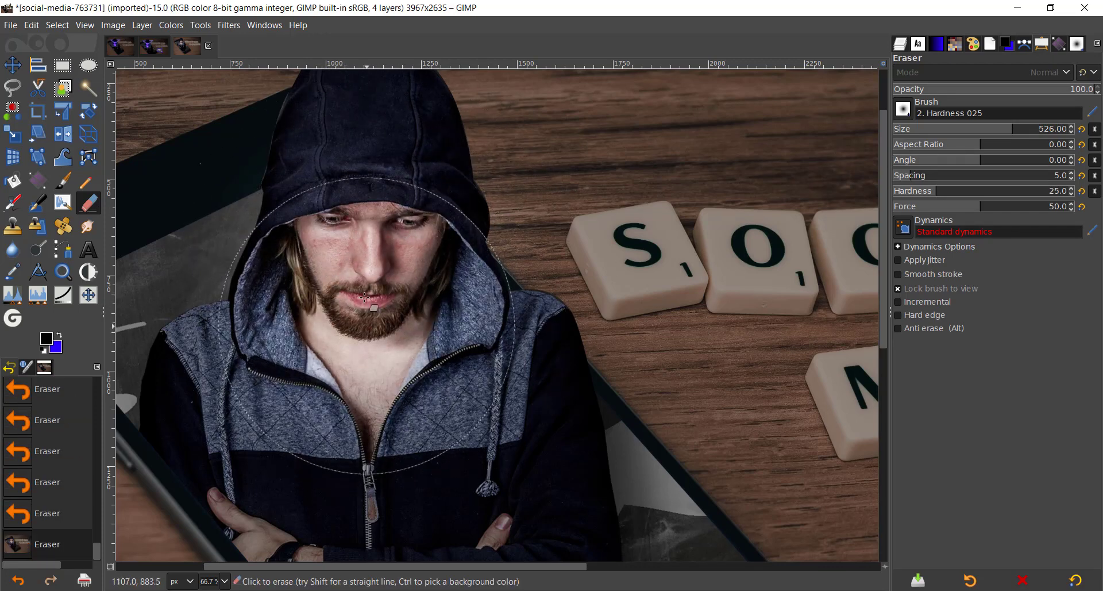
pyautogui.moveTo(362, 272)
pyautogui.mouseDown()
pyautogui.moveTo(380, 305)
pyautogui.moveTo(393, 306)
pyautogui.mouseUp()
pyautogui.click(350, 272)
pyautogui.click(405, 279)
pyautogui.click(457, 313)
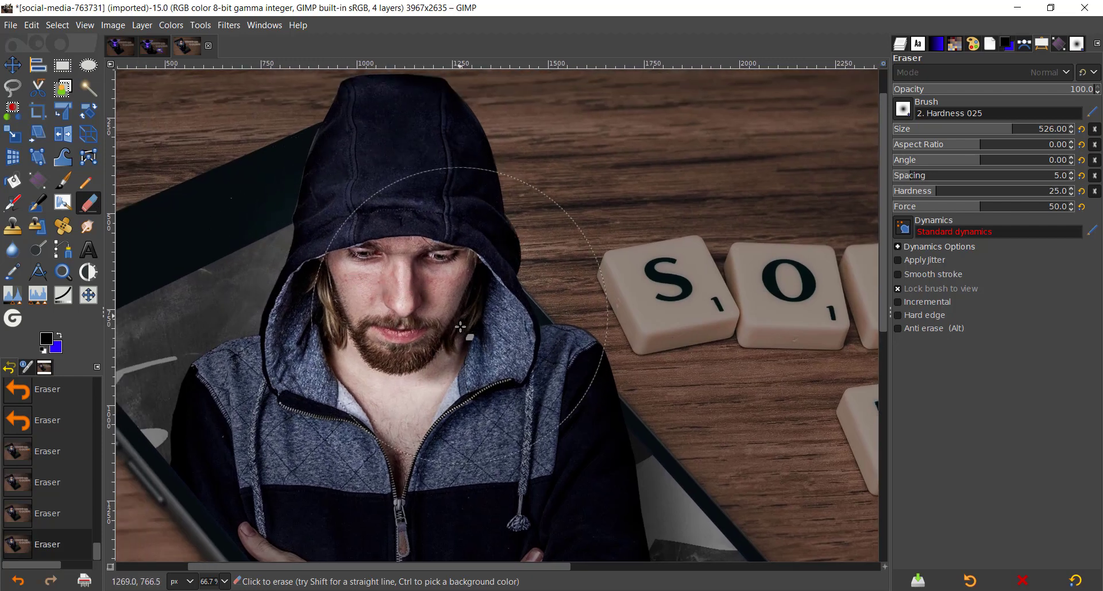
pyautogui.click(439, 315)
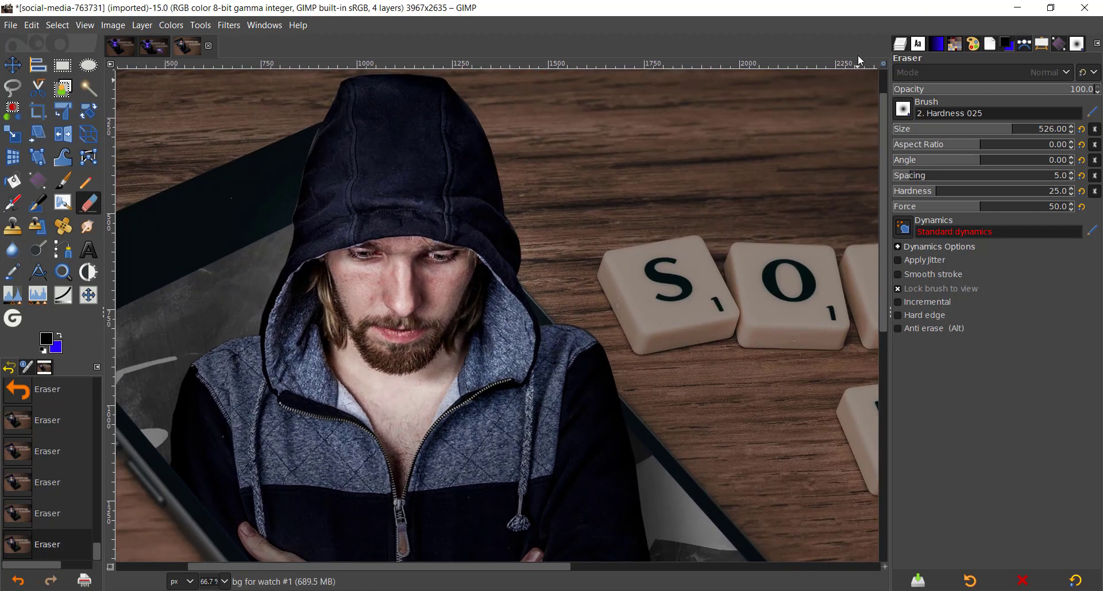
# Step: Make the hidden neon triangle layer visible again and activate it, with the man's head in view
pyautogui.click(900, 43)
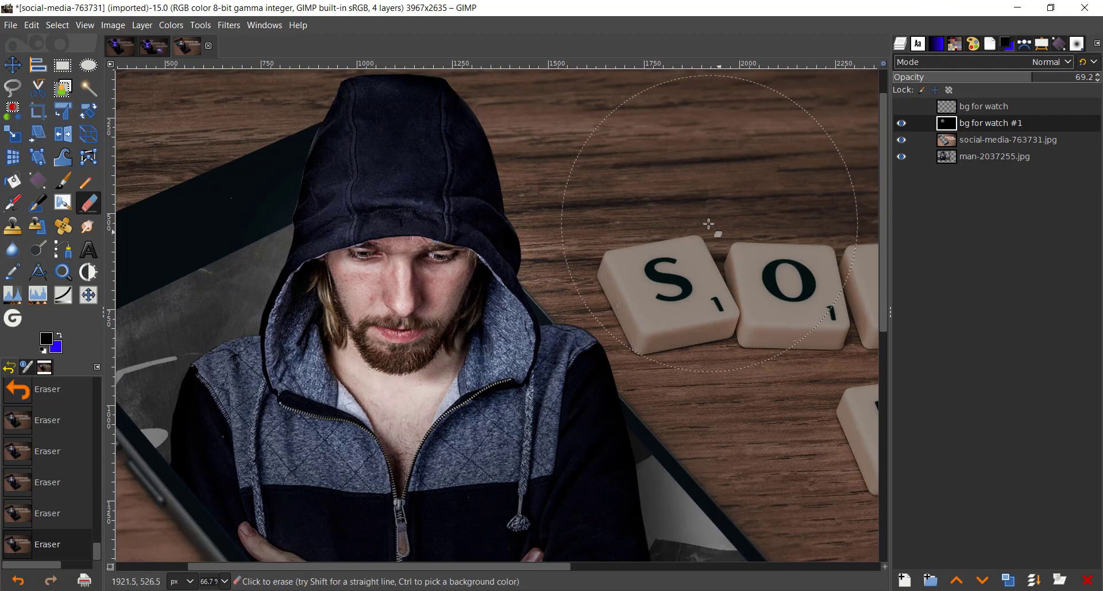
pyautogui.scroll(-1, 686, 193)
pyautogui.scroll(-1, 685, 193)
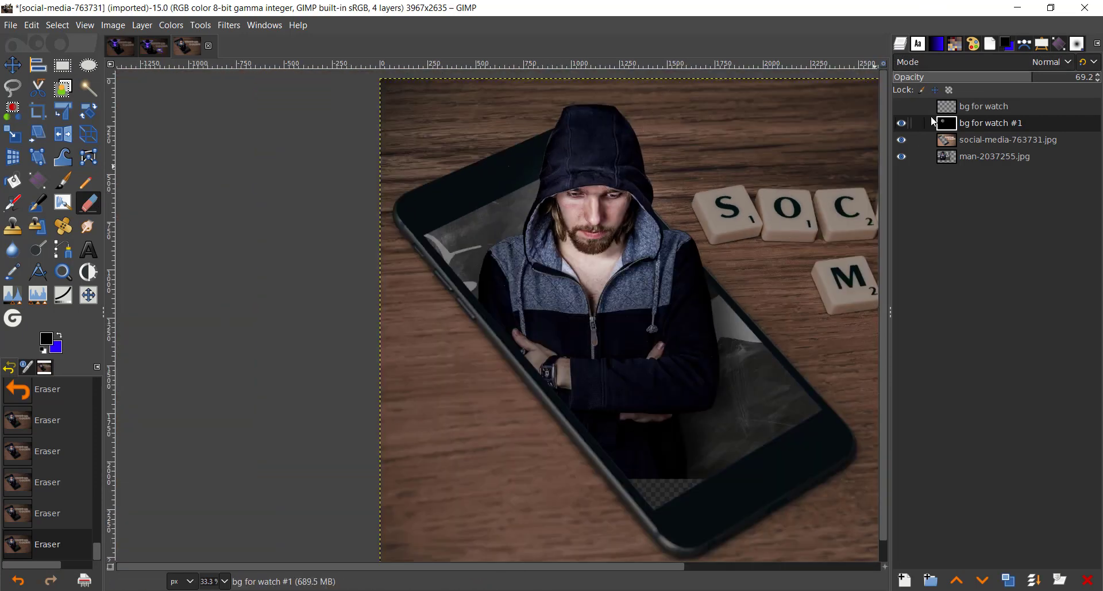
pyautogui.click(901, 107)
pyautogui.scroll(1, 649, 221)
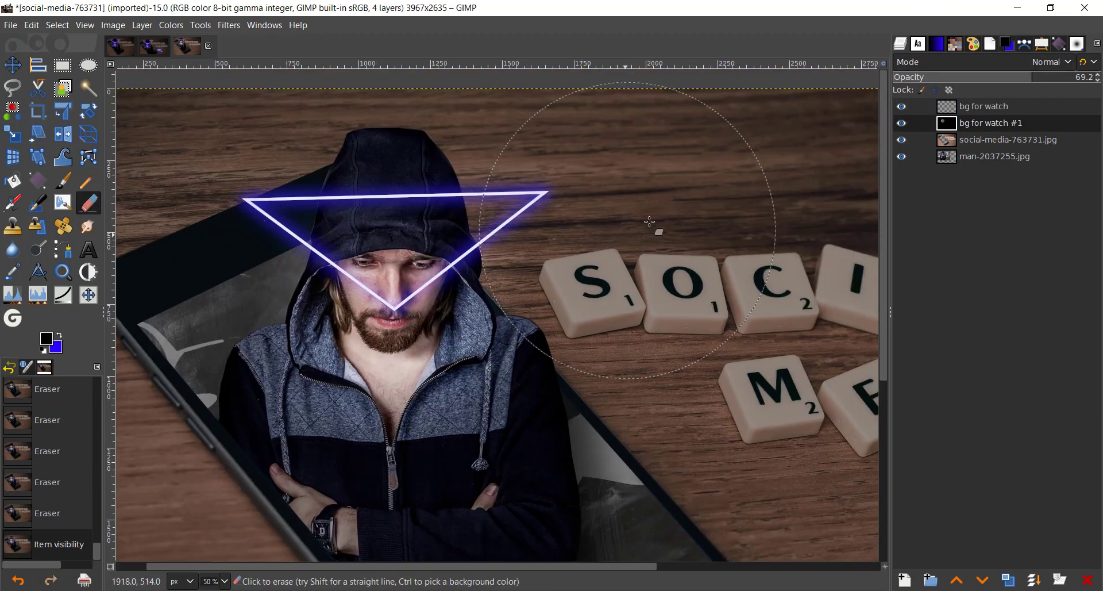
pyautogui.click(981, 106)
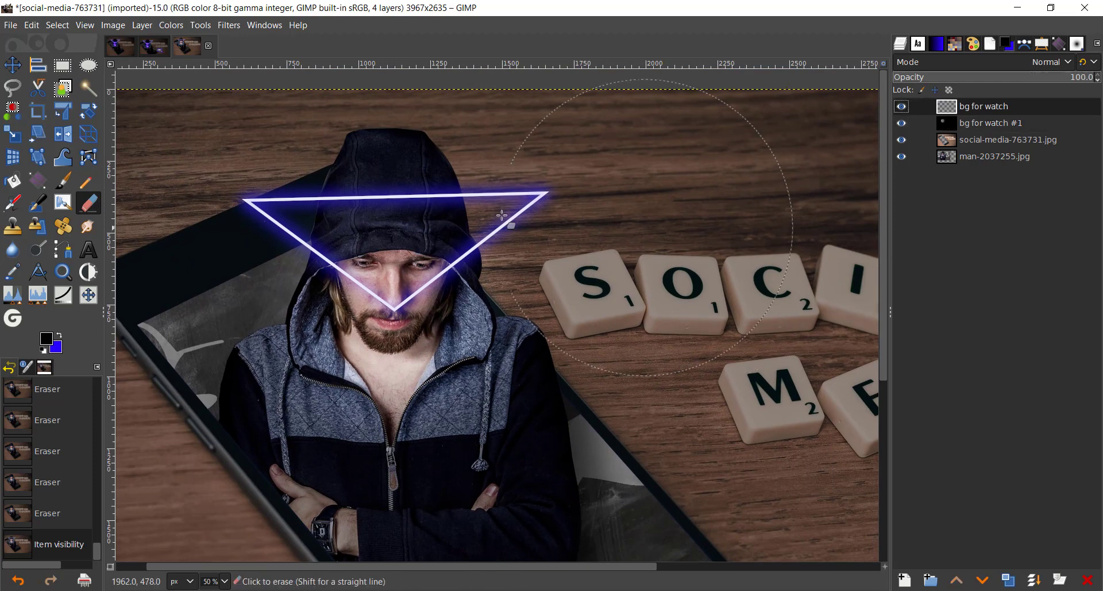
pyautogui.scroll(1, 486, 218)
pyautogui.moveTo(486, 219); pyautogui.dragTo(608, 223)
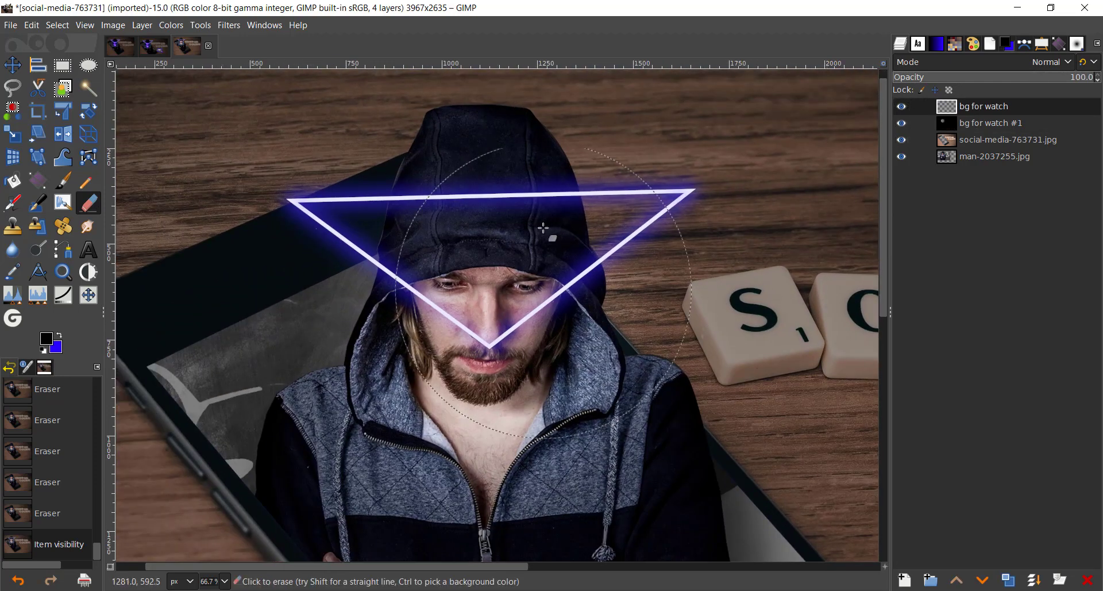
# Step: Add a new transparent layer between the black darkening layer and the neon triangle layer
pyautogui.click(984, 123)
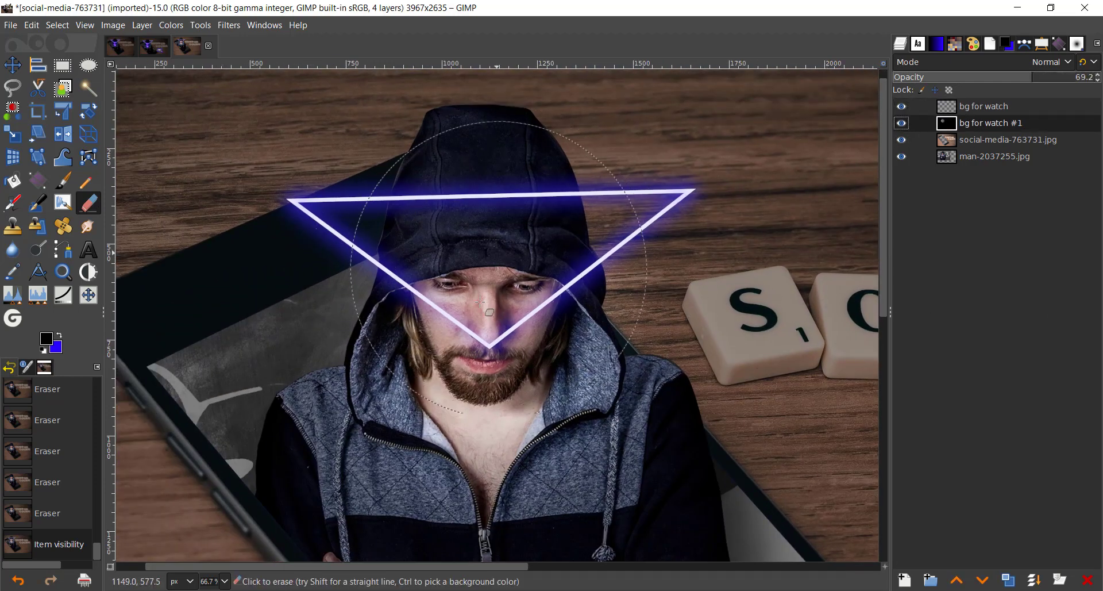
pyautogui.click(905, 580)
pyautogui.click(888, 546)
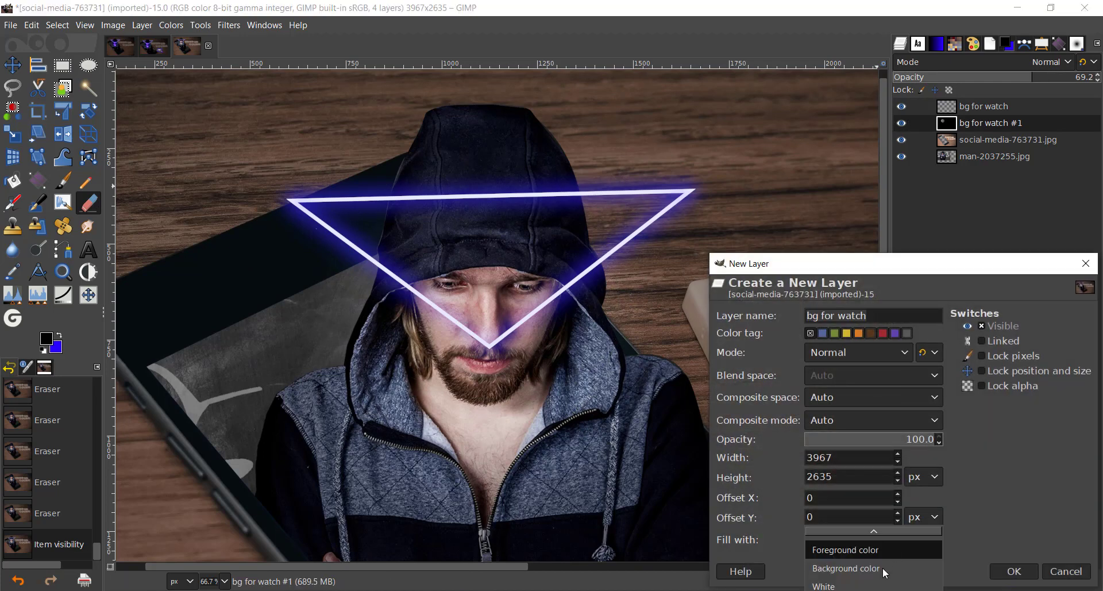
pyautogui.click(892, 587)
pyautogui.click(1000, 575)
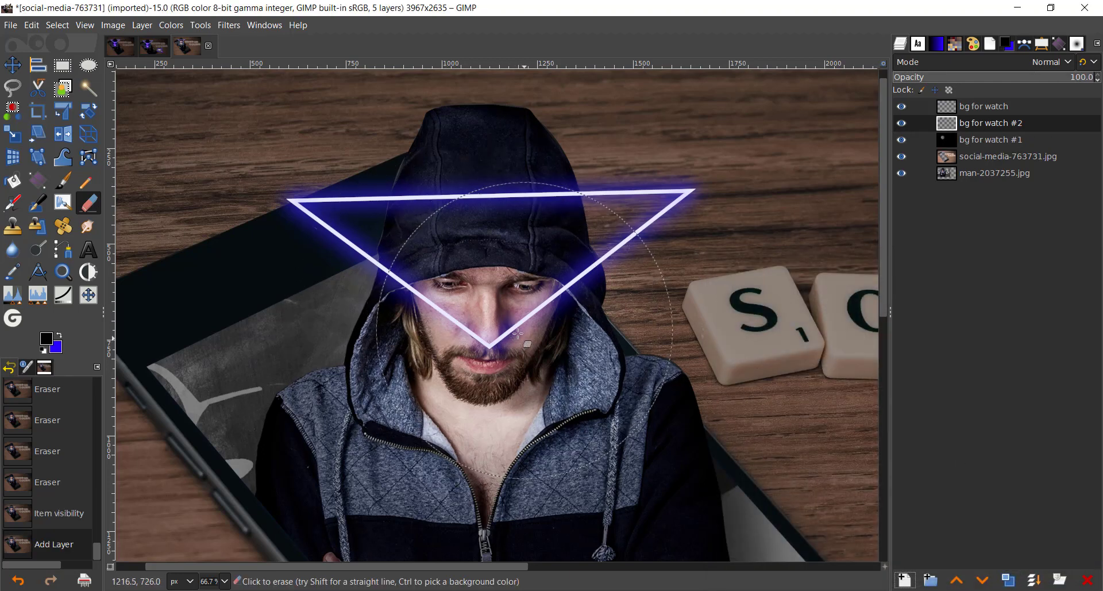
# Step: Create a selection from the black layer's alpha and invert it to select the erased area around the face
pyautogui.click(985, 146)
pyautogui.rightClick(985, 145)
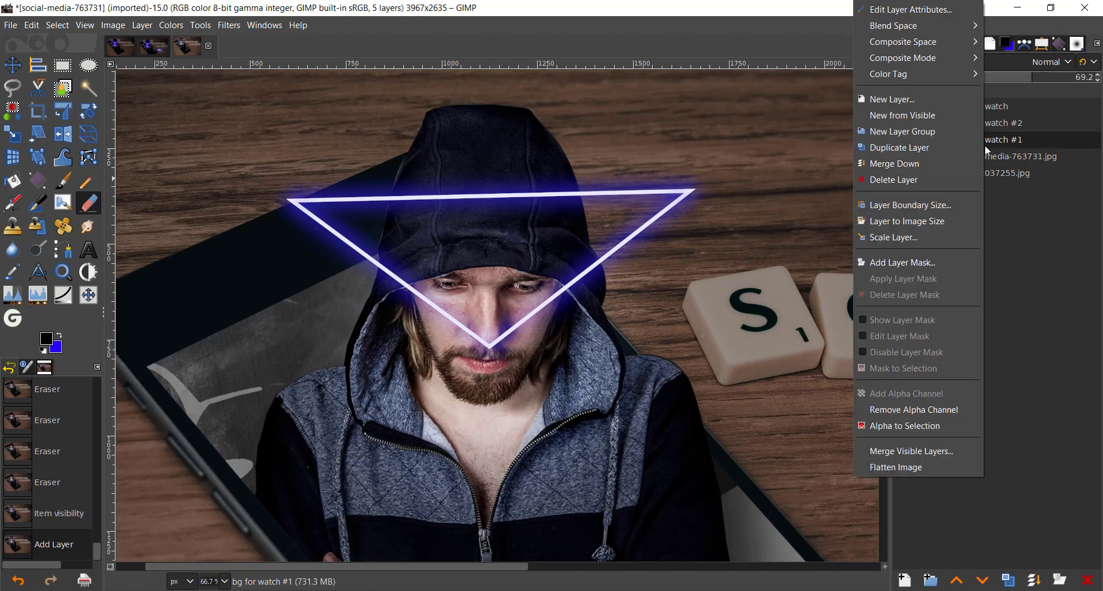
pyautogui.click(870, 433)
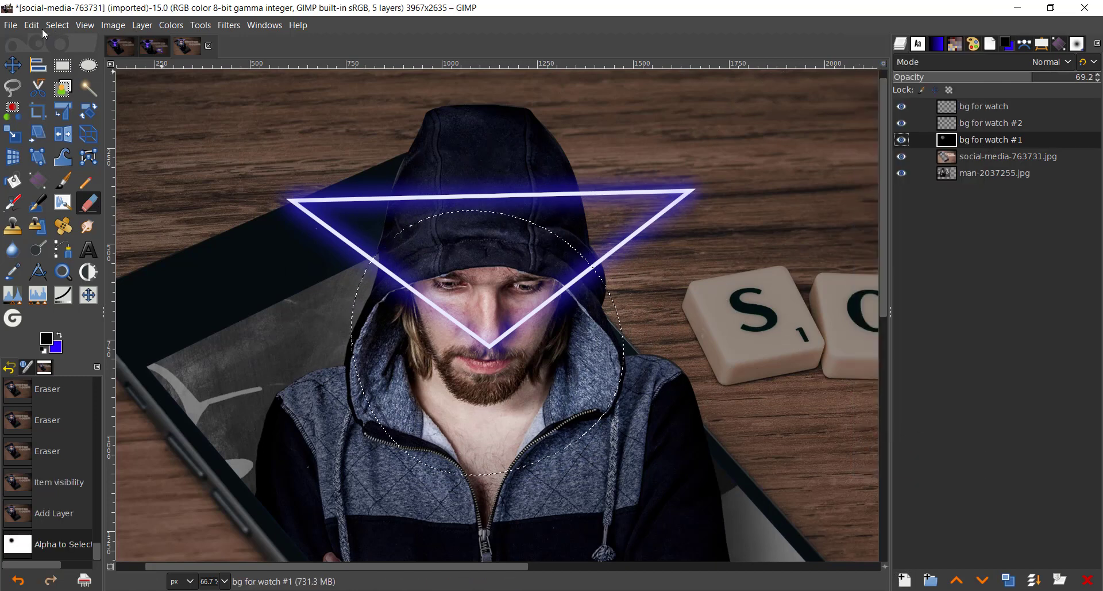
pyautogui.click(57, 25)
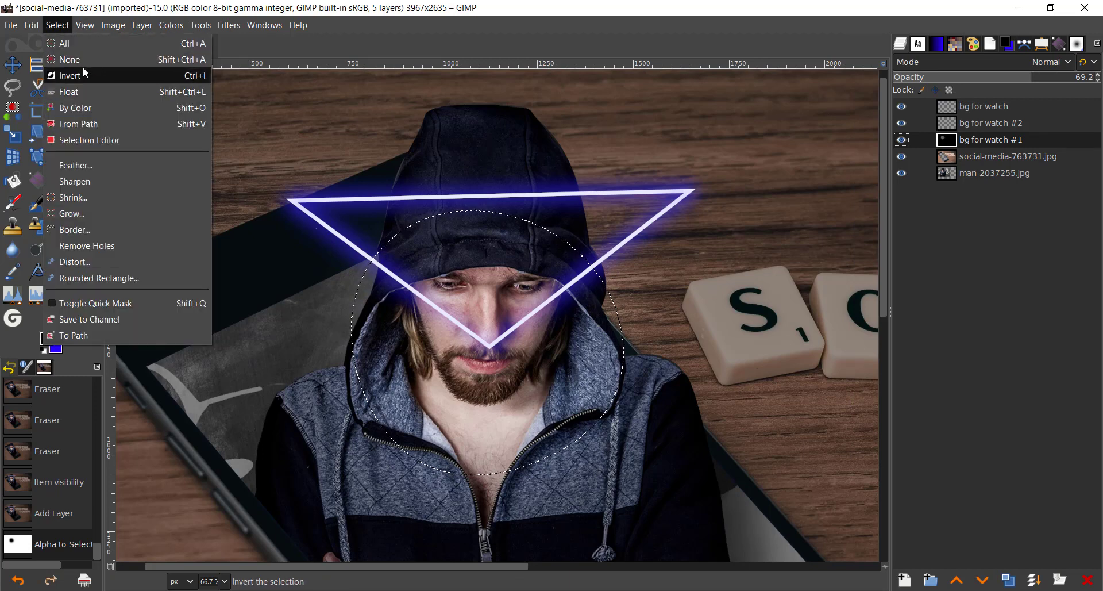
pyautogui.click(80, 71)
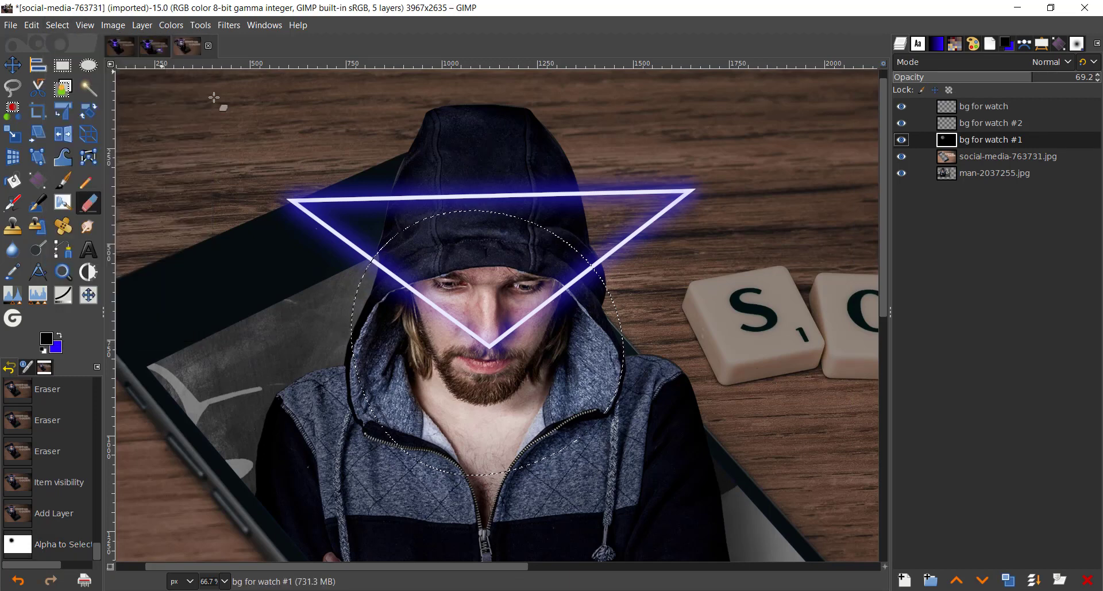
# Step: Isolate the neon triangle layer and the new transparent layer in turn to check their contents, restoring all layers' visibility
pyautogui.click(970, 113)
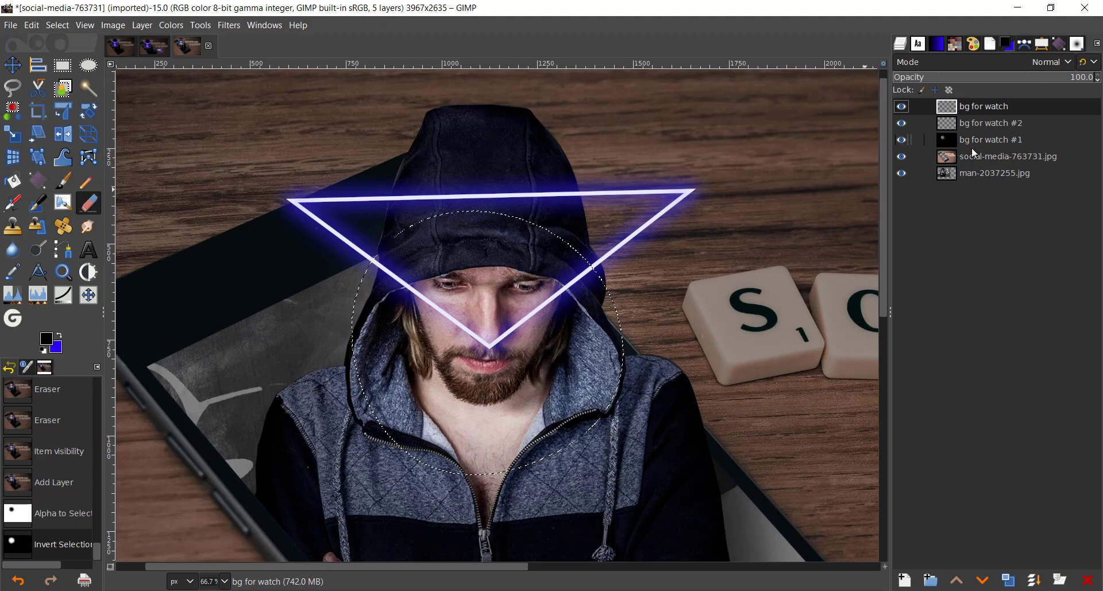
pyautogui.keyDown('shift'); pyautogui.click(902, 108); pyautogui.keyUp('shift')
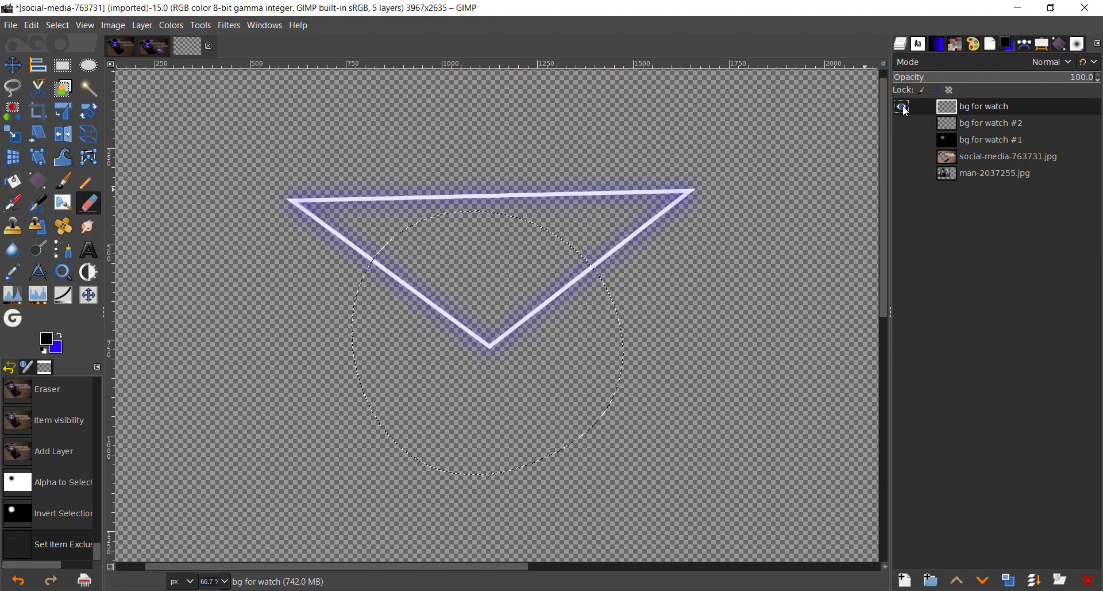
pyautogui.keyDown('shift'); pyautogui.click(902, 107); pyautogui.keyUp('shift')
pyautogui.keyDown('shift'); pyautogui.click(902, 124); pyautogui.keyUp('shift')
pyautogui.keyDown('shift'); pyautogui.click(902, 124); pyautogui.keyUp('shift')
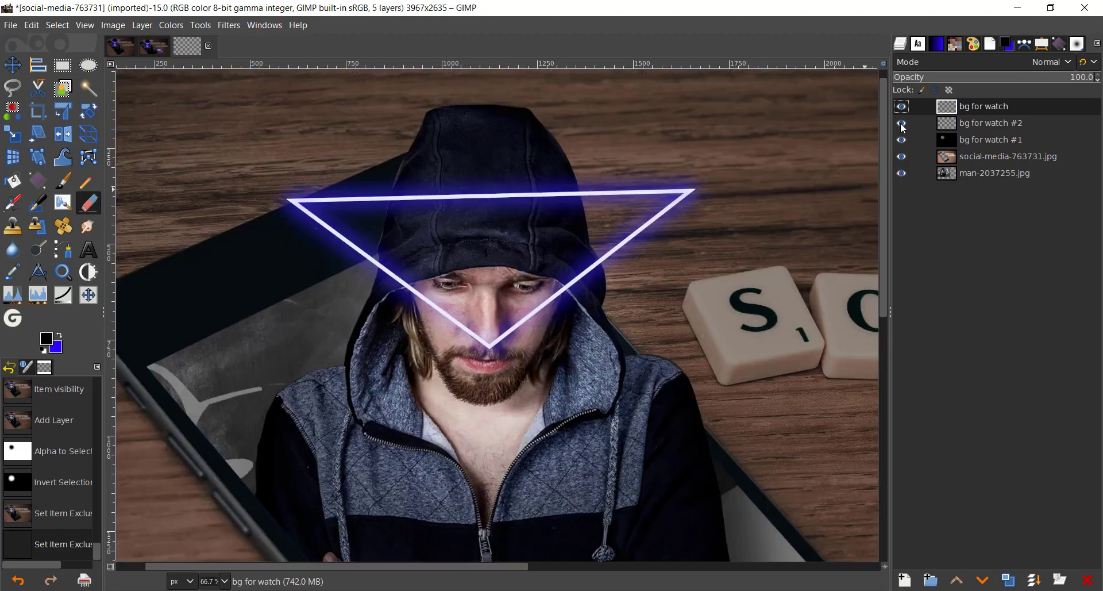
# Step: On the new transparent layer, paint blue over the man's face, neck and inner hood within the selection using the Paintbrush
pyautogui.click(974, 127)
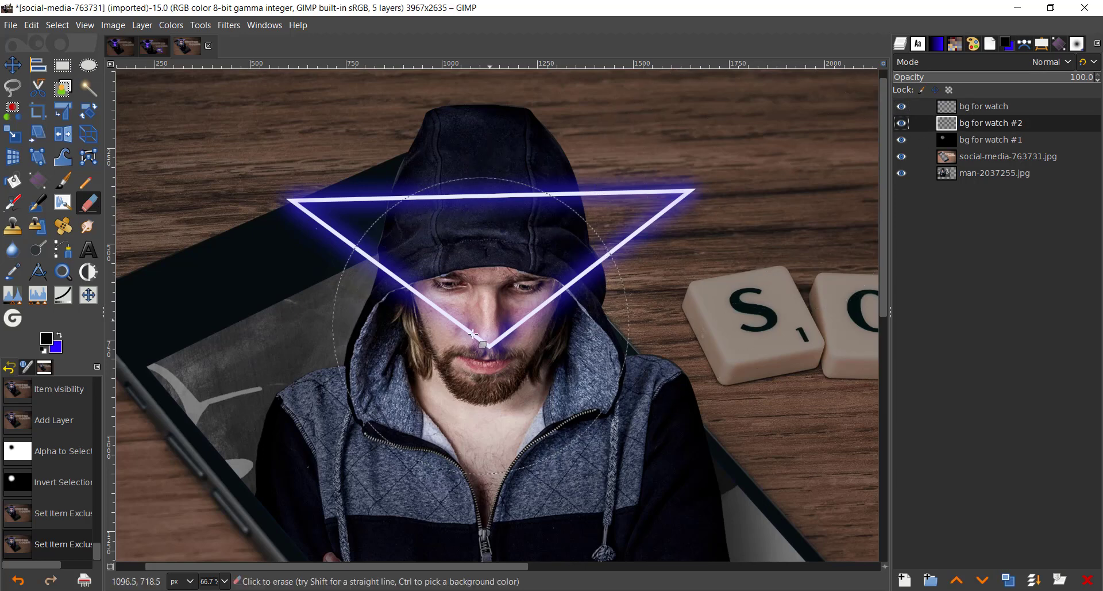
pyautogui.click(64, 180)
pyautogui.press('x')
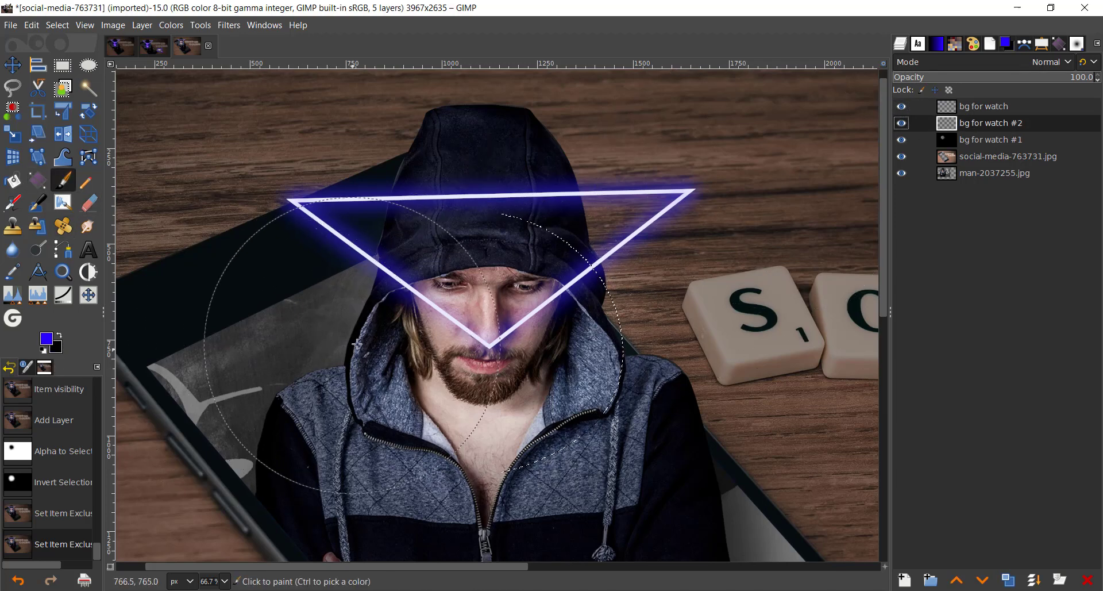
pyautogui.click(493, 336)
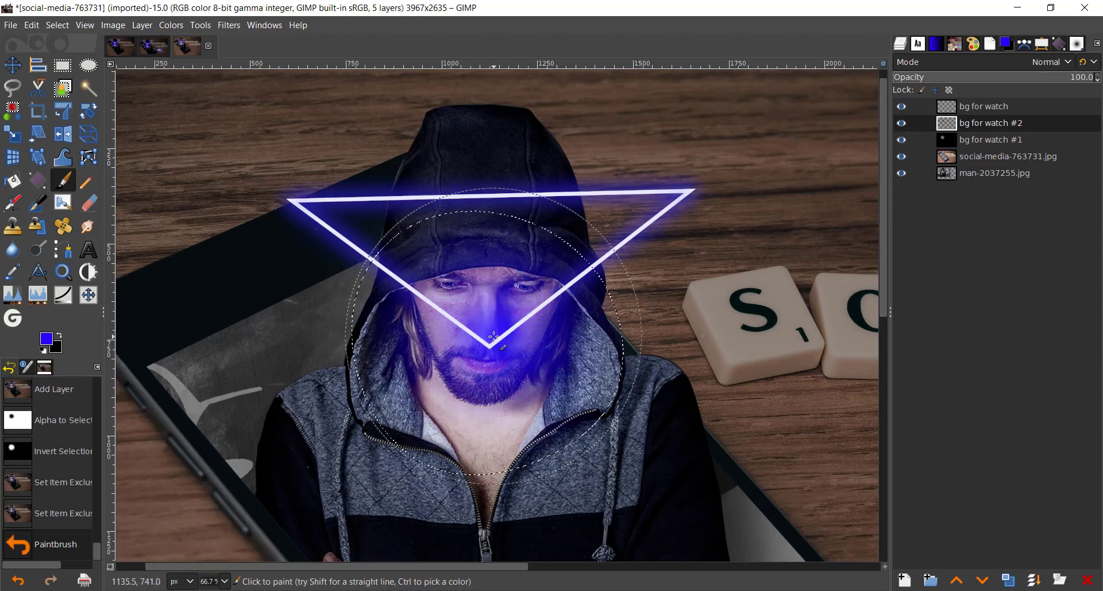
pyautogui.click(448, 310)
pyautogui.click(468, 431)
pyautogui.click(514, 437)
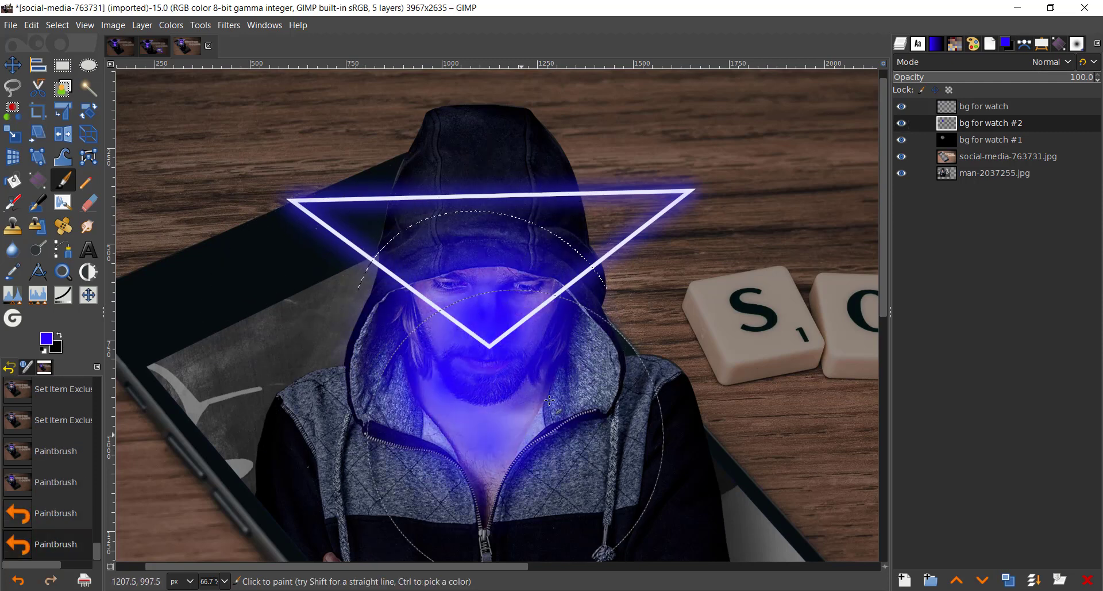
pyautogui.click(558, 373)
pyautogui.click(457, 296)
pyautogui.click(397, 351)
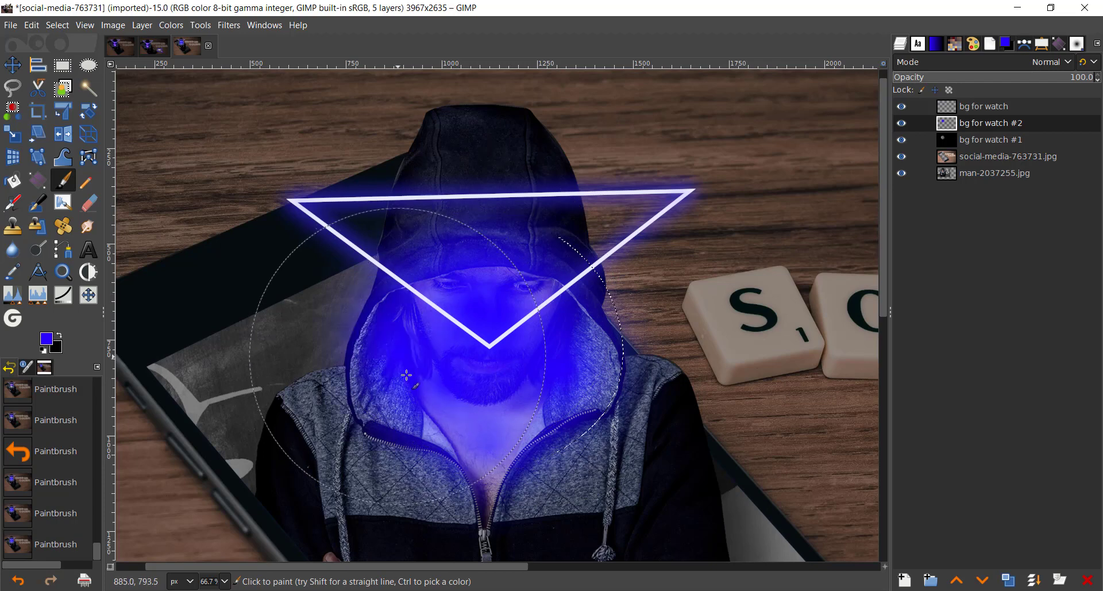
pyautogui.click(439, 431)
pyautogui.click(511, 437)
pyautogui.click(553, 380)
pyautogui.click(426, 264)
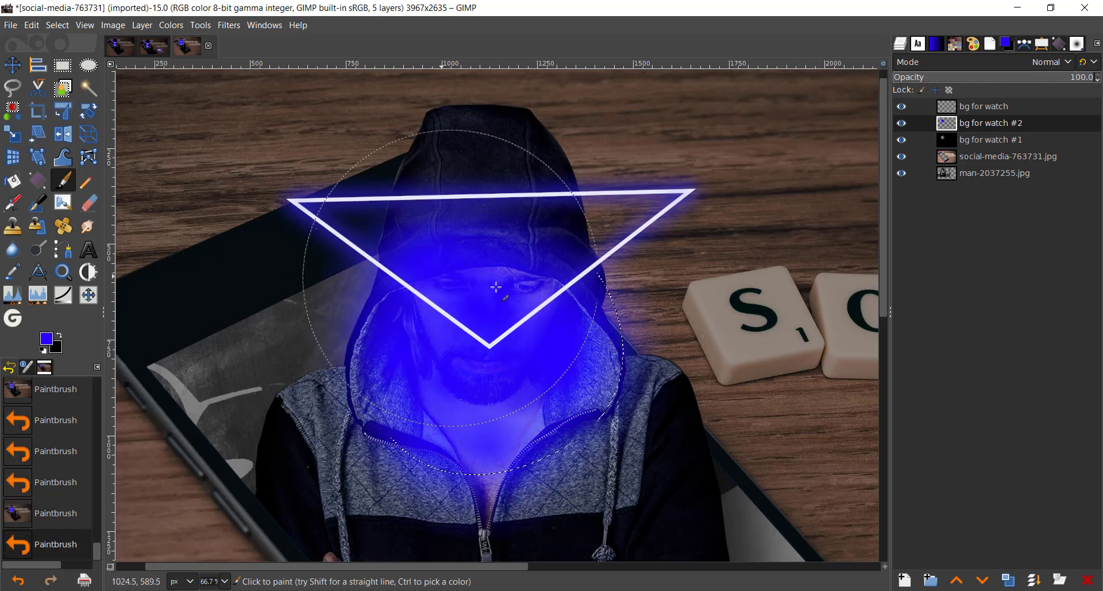
# Step: Set the blue paint layer's blend mode to Overlay and clear the selection
pyautogui.click(999, 60)
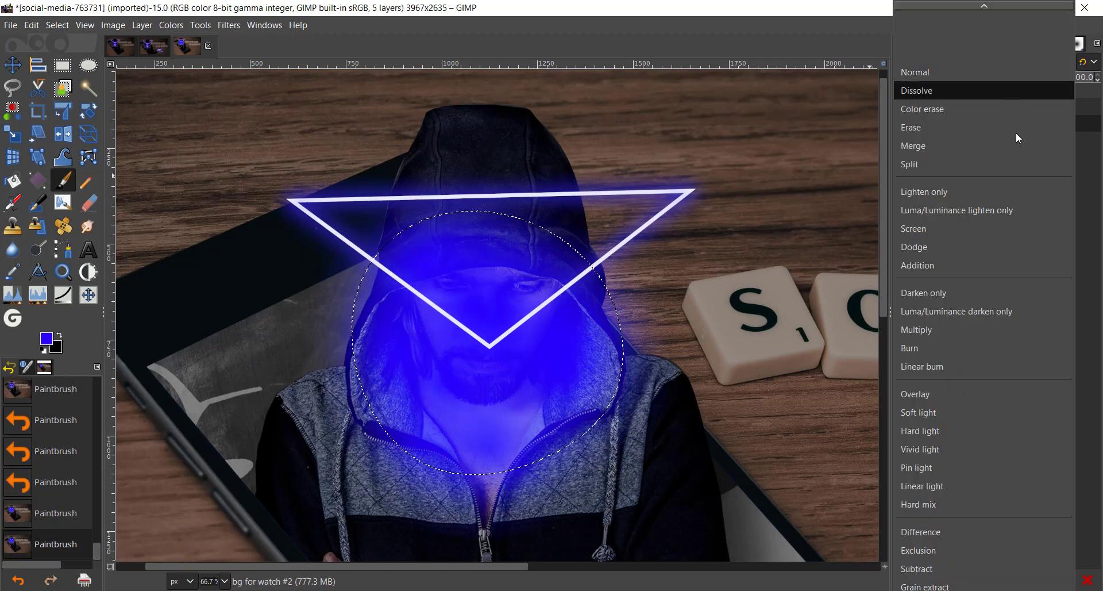
pyautogui.click(946, 389)
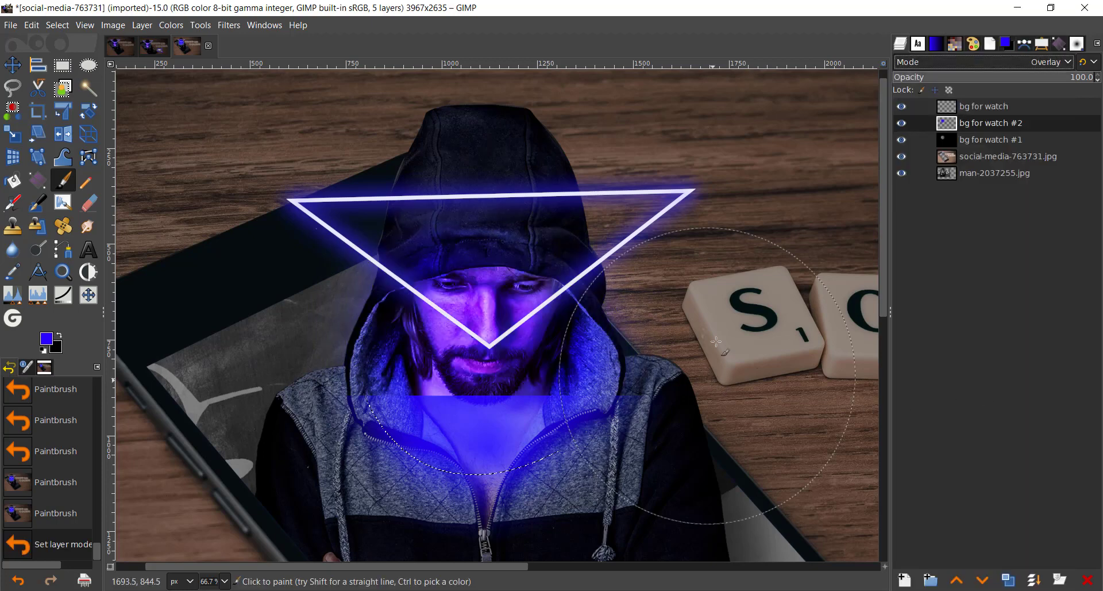
pyautogui.scroll(-3, 561, 353)
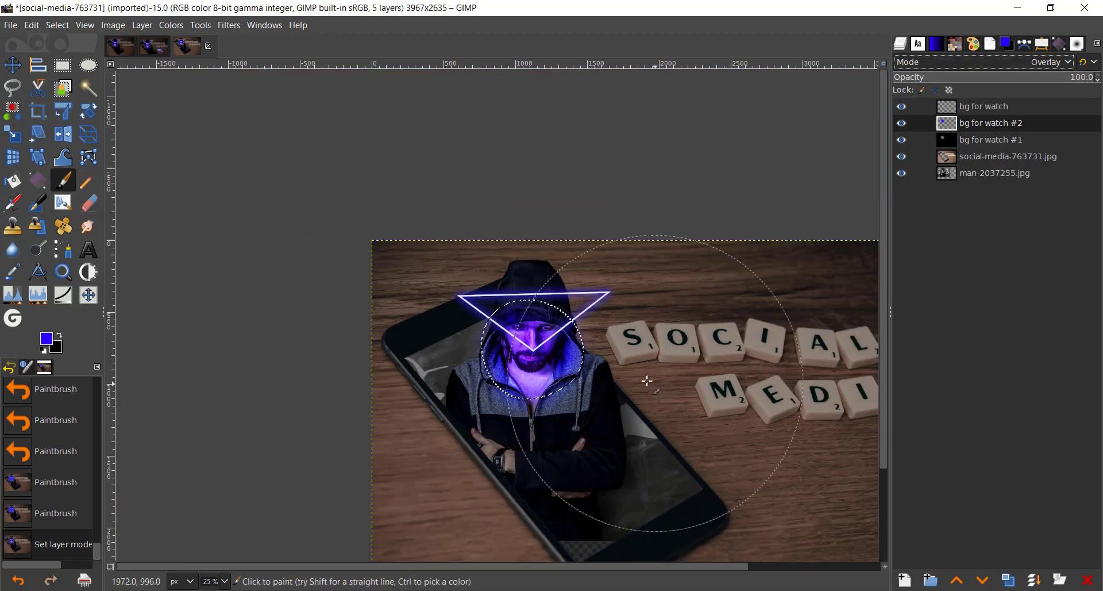
pyautogui.moveTo(648, 381); pyautogui.dragTo(399, 251)
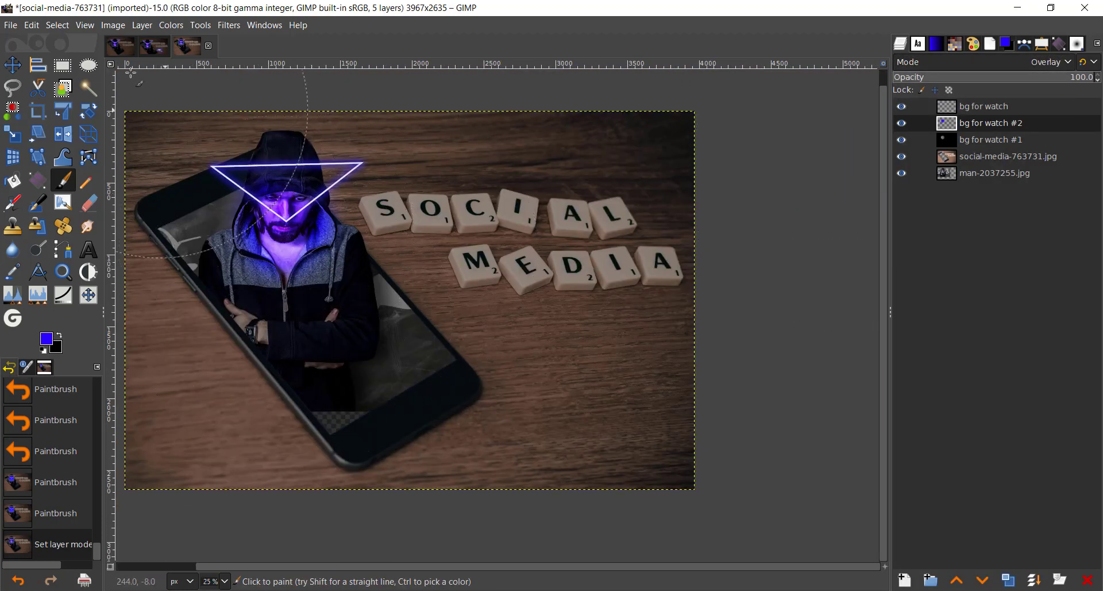
pyautogui.click(56, 25)
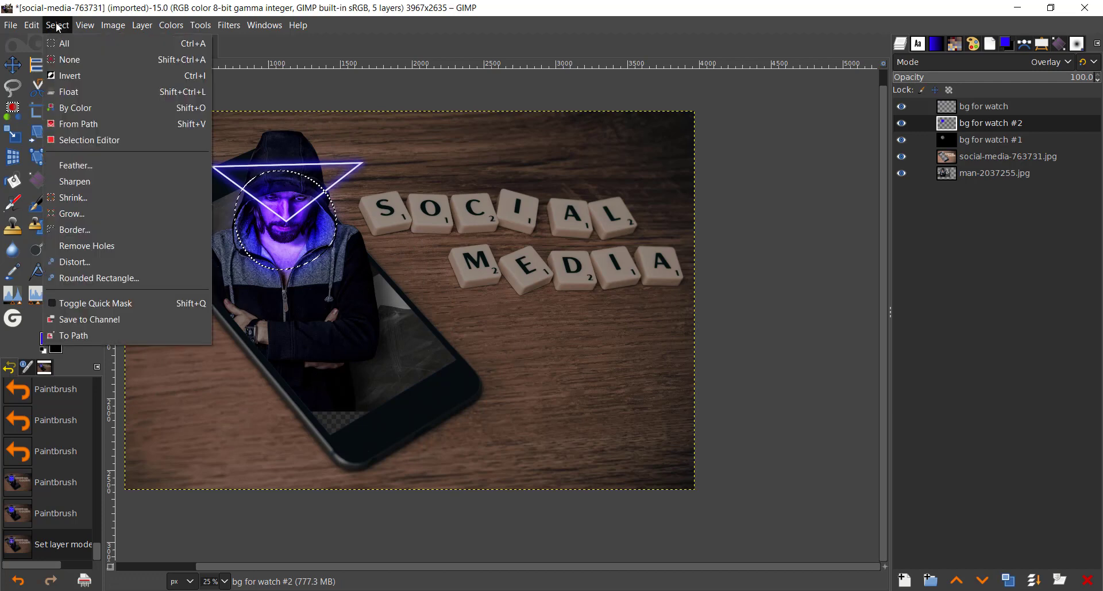
pyautogui.click(68, 60)
# Step: Raise the black darkening layer's opacity to 90.9
pyautogui.click(981, 145)
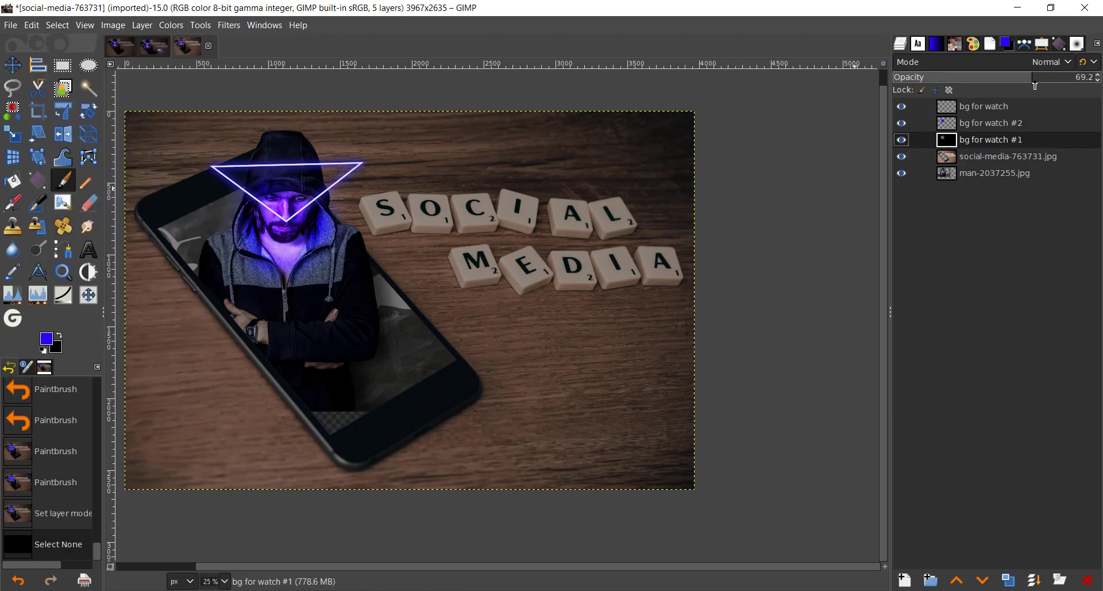
pyautogui.moveTo(1036, 84); pyautogui.dragTo(1070, 83)
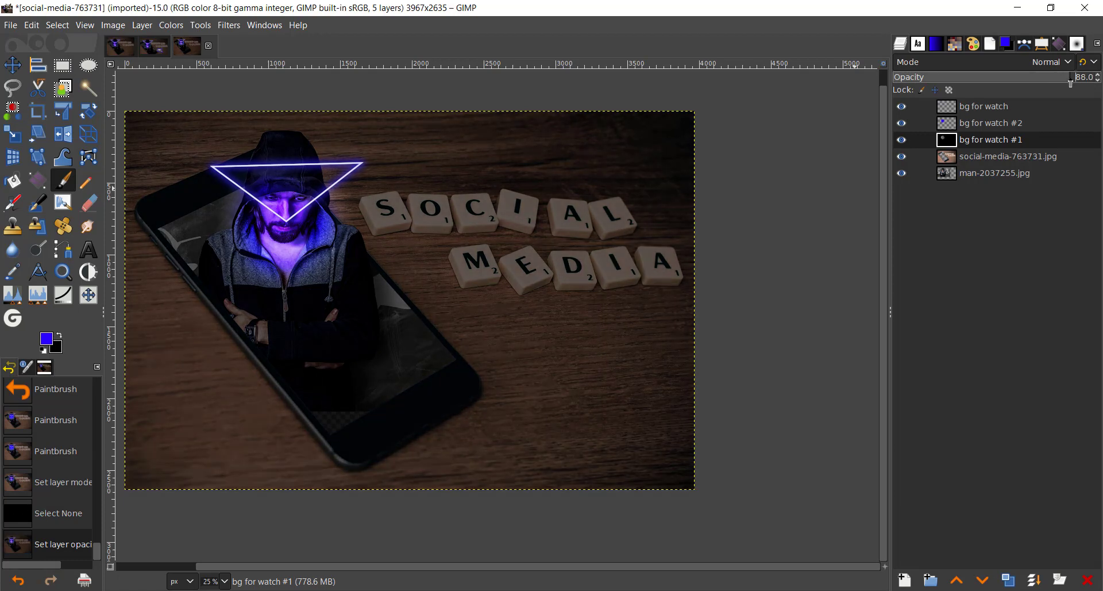
pyautogui.moveTo(428, 180); pyautogui.dragTo(501, 197)
pyautogui.moveTo(1063, 79)
pyautogui.mouseDown()
pyautogui.moveTo(1084, 86)
pyautogui.moveTo(1074, 87)
pyautogui.mouseUp()
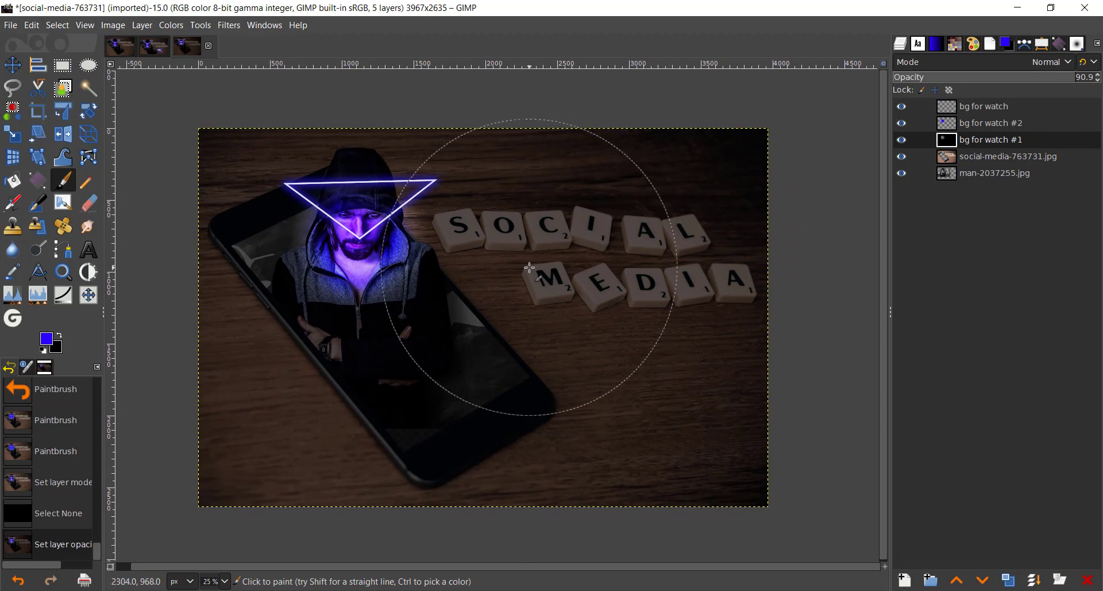
pyautogui.moveTo(537, 276)
pyautogui.mouseDown()
pyautogui.moveTo(510, 275)
pyautogui.moveTo(542, 273)
pyautogui.mouseUp()
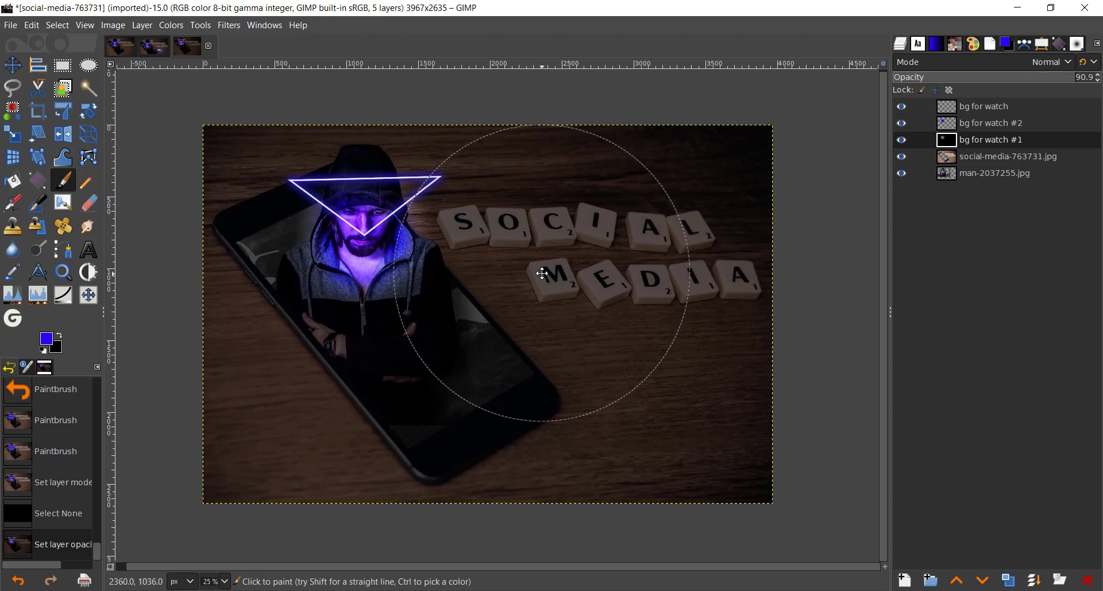